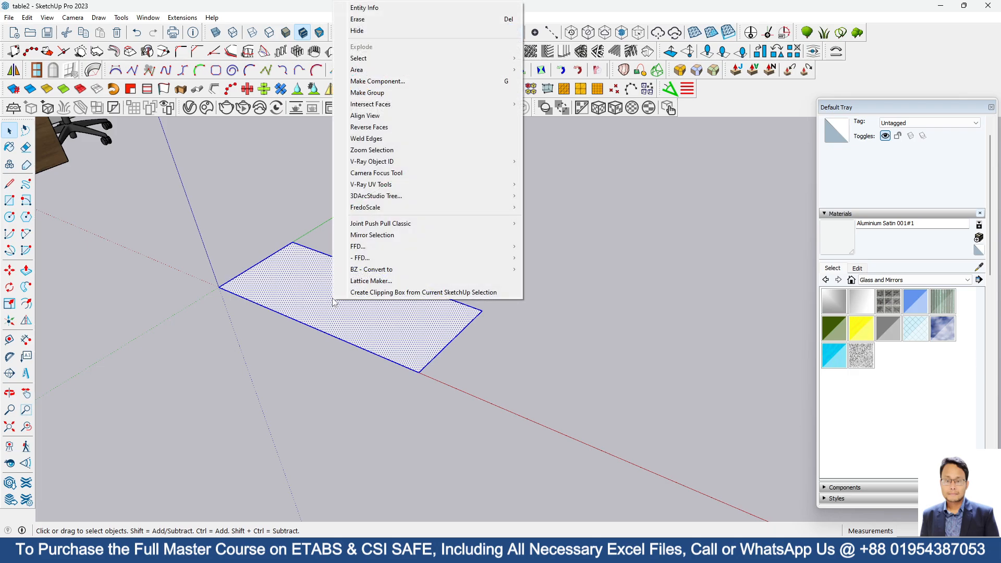
# Make the rectangle into a group and extrude its face 3/4" upward inside the group
pyautogui.click(368, 92)
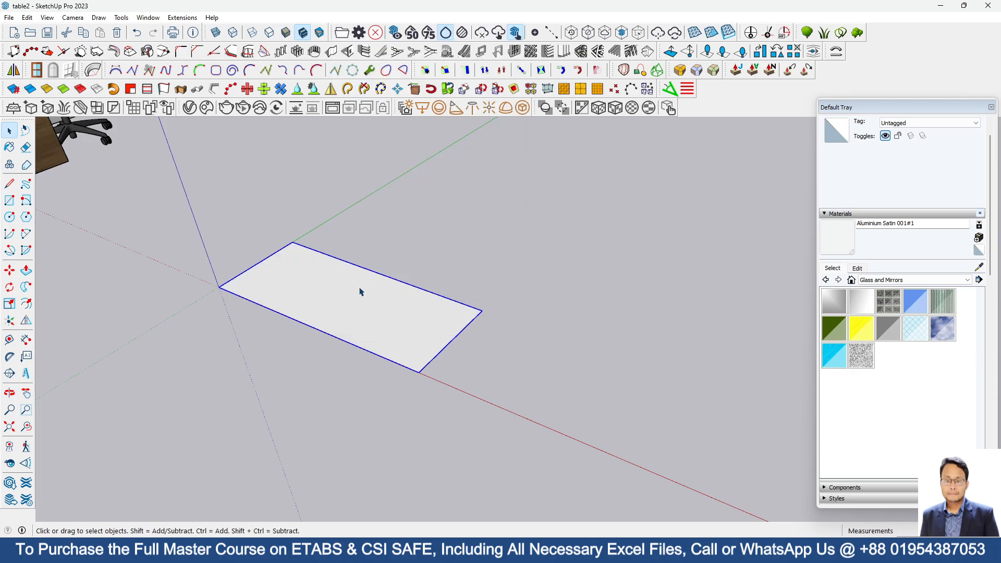
pyautogui.click(323, 295)
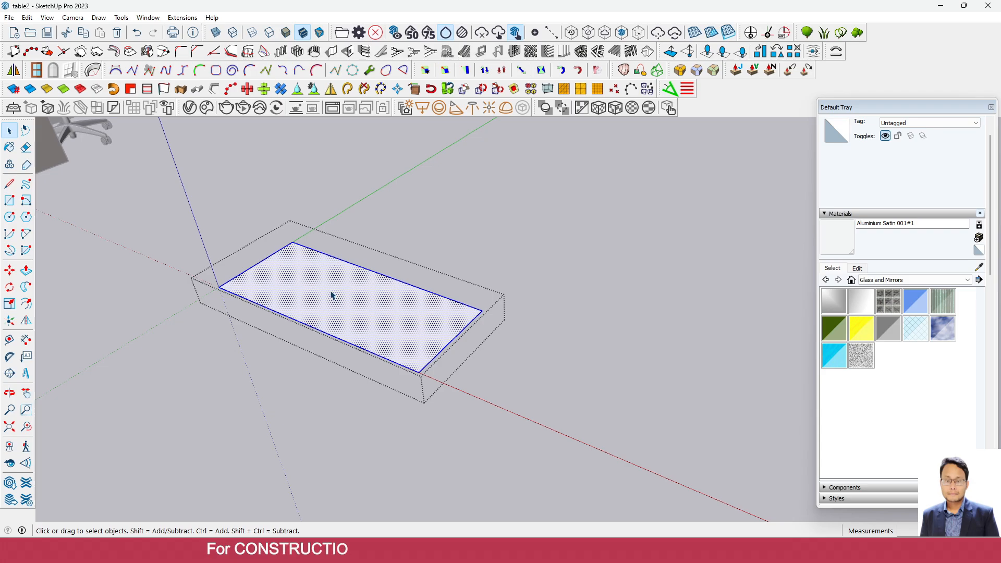
pyautogui.click(26, 271)
pyautogui.click(307, 291)
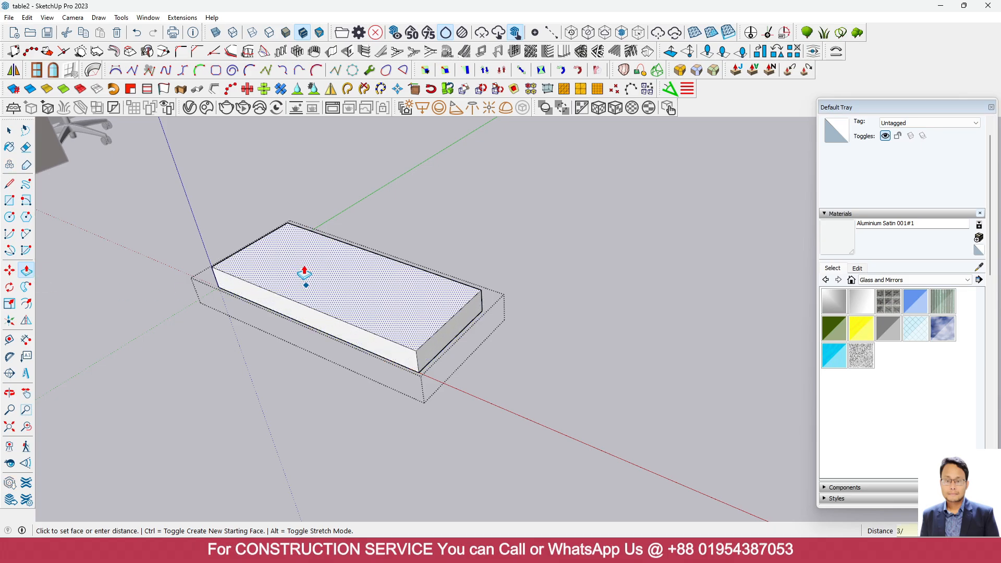
pyautogui.press('Return')
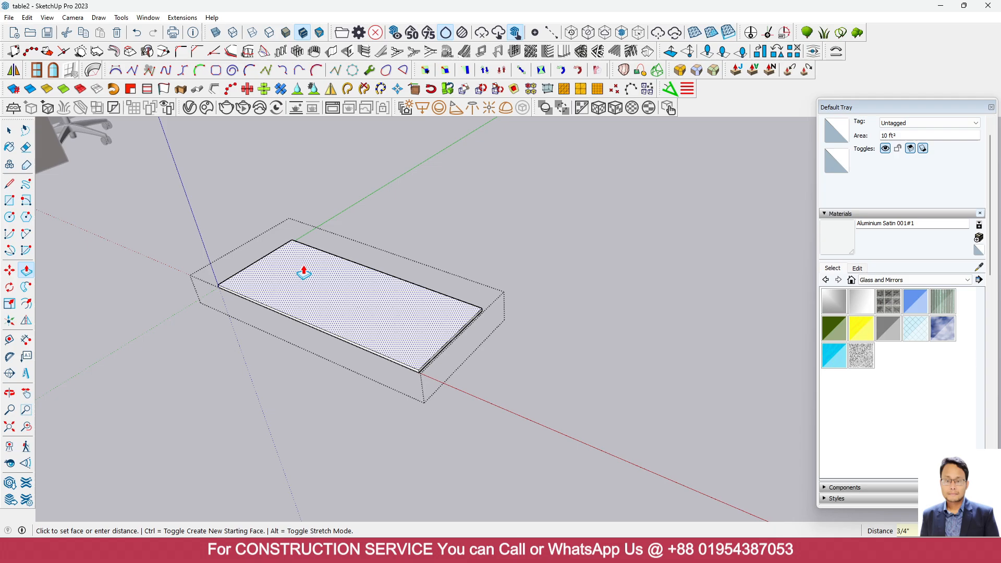
pyautogui.click(10, 131)
# Move the slab group 30" straight up along the blue axis from its corner at the origin
pyautogui.moveTo(167, 212); pyautogui.dragTo(501, 267, button='middle')
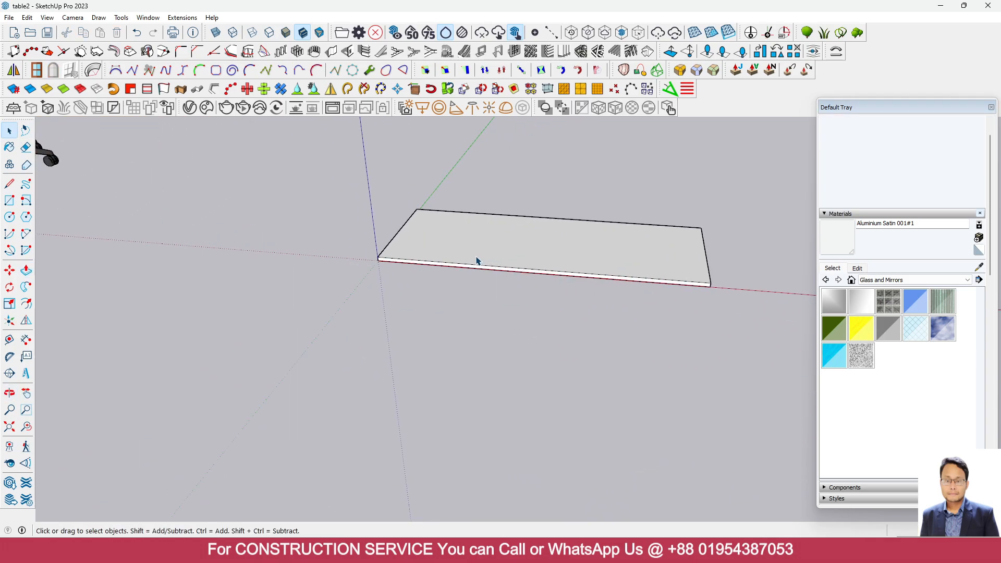
pyautogui.click(477, 261)
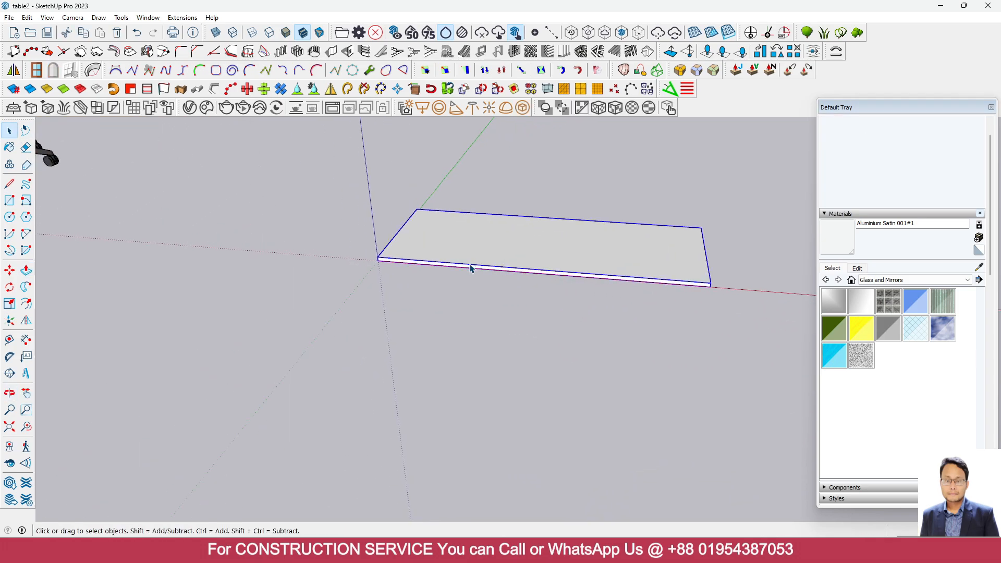
pyautogui.click(10, 271)
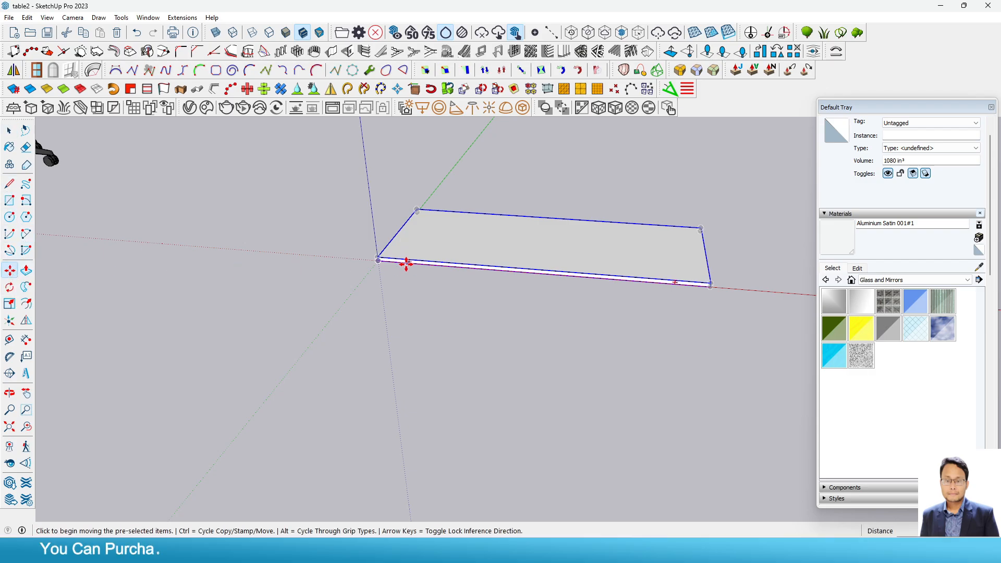
pyautogui.scroll(5, 402, 259)
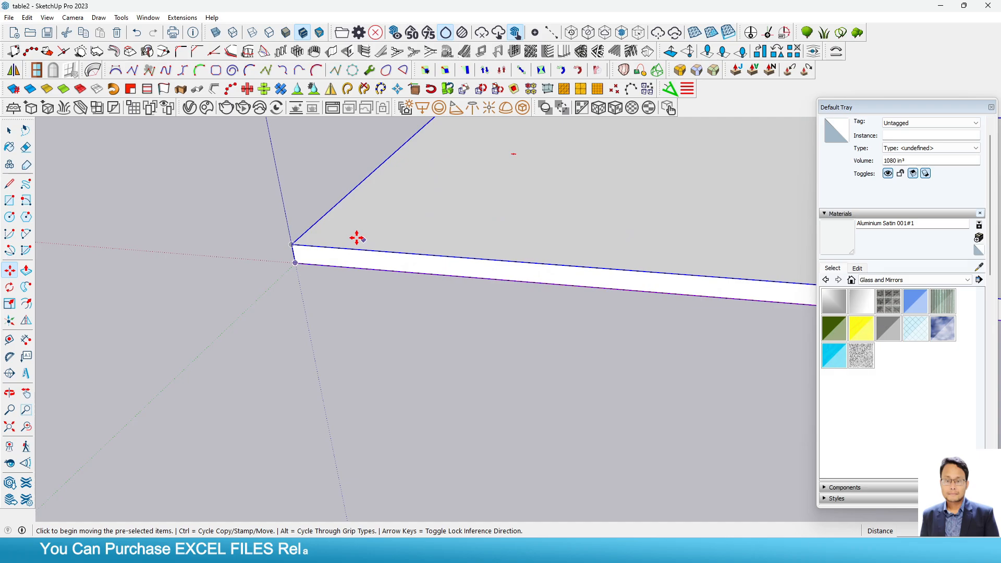
pyautogui.click(289, 243)
pyautogui.scroll(-5, 324, 488)
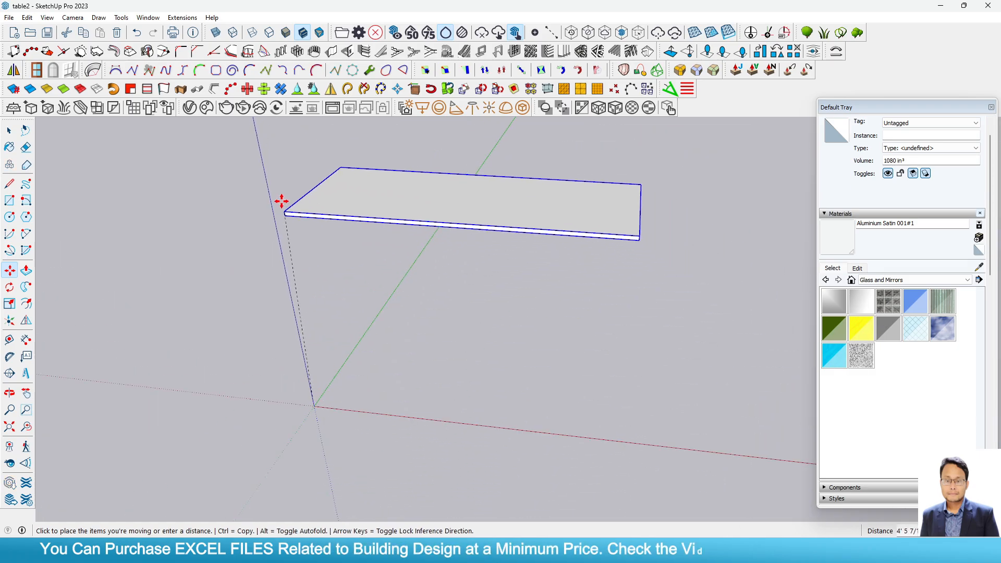
pyautogui.scroll(5, 268, 183)
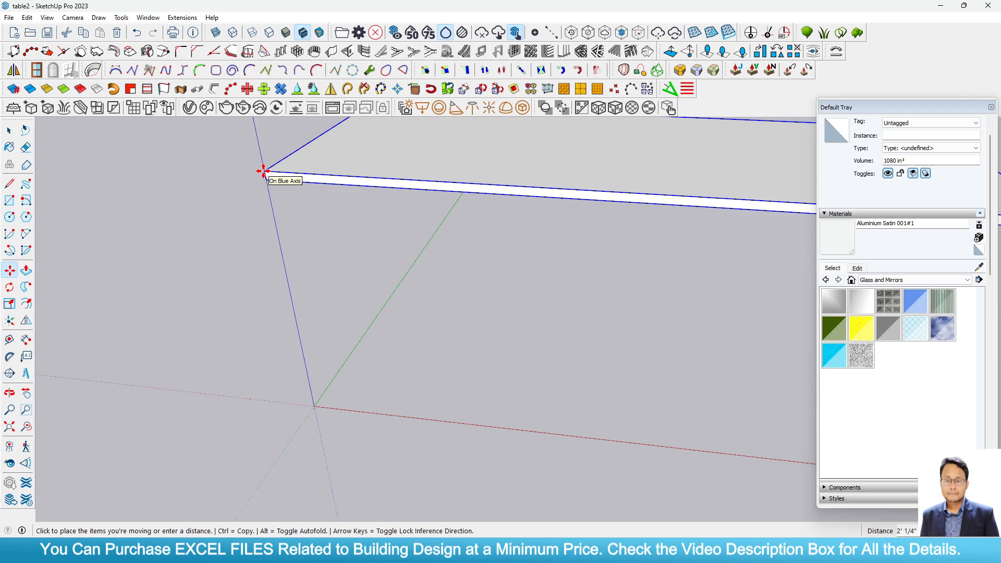
pyautogui.press('Return')
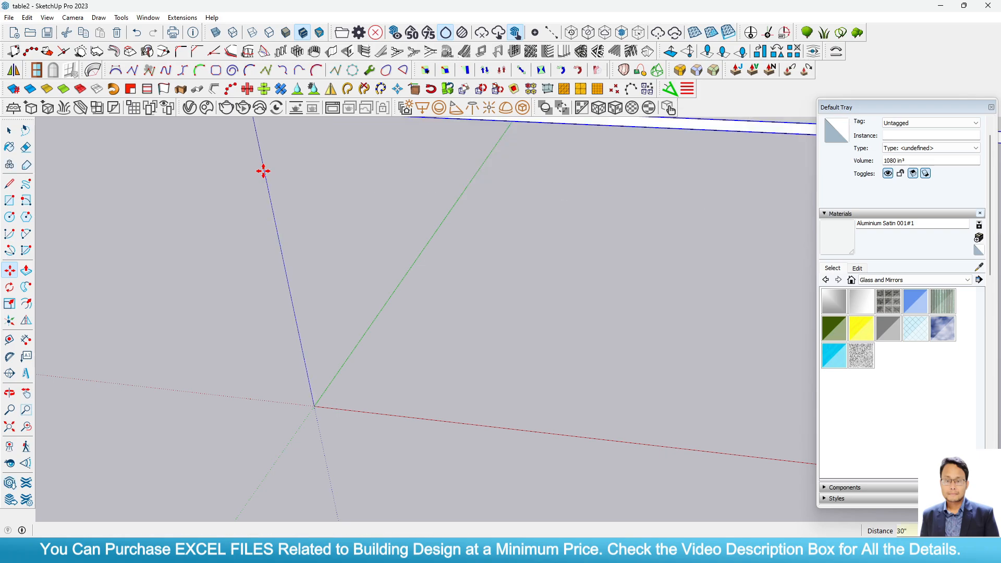
pyautogui.scroll(-2, 263, 171)
pyautogui.click(9, 130)
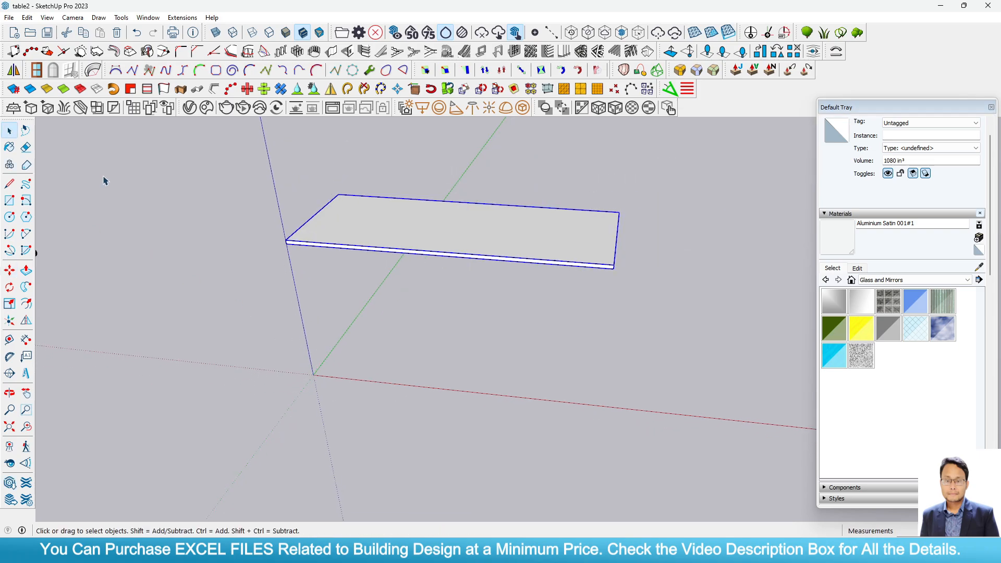
pyautogui.click(252, 270)
# Switch to Paint to check the reference picture of the L-shaped office desk, and return to the model
pyautogui.click(731, 550)
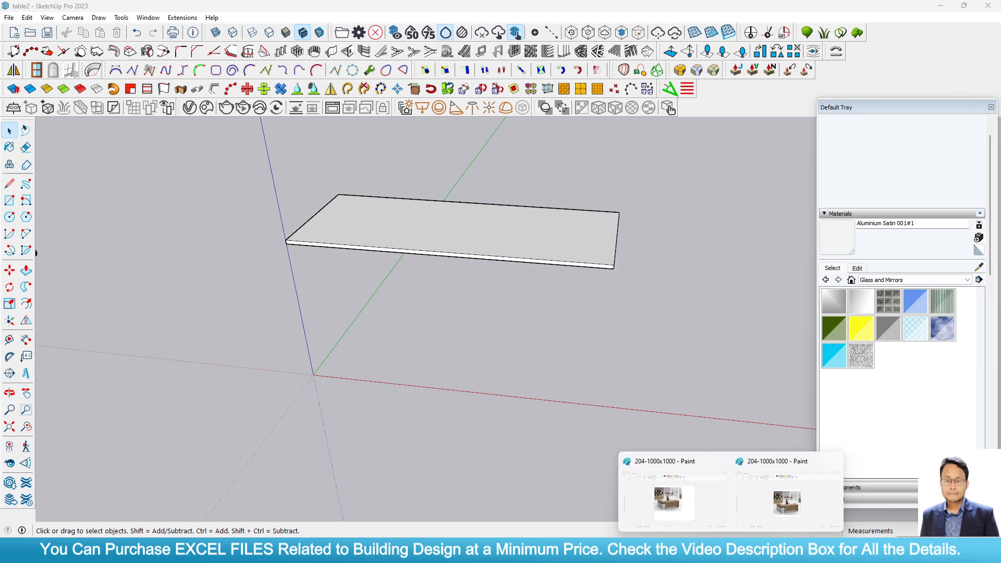
pyautogui.click(788, 501)
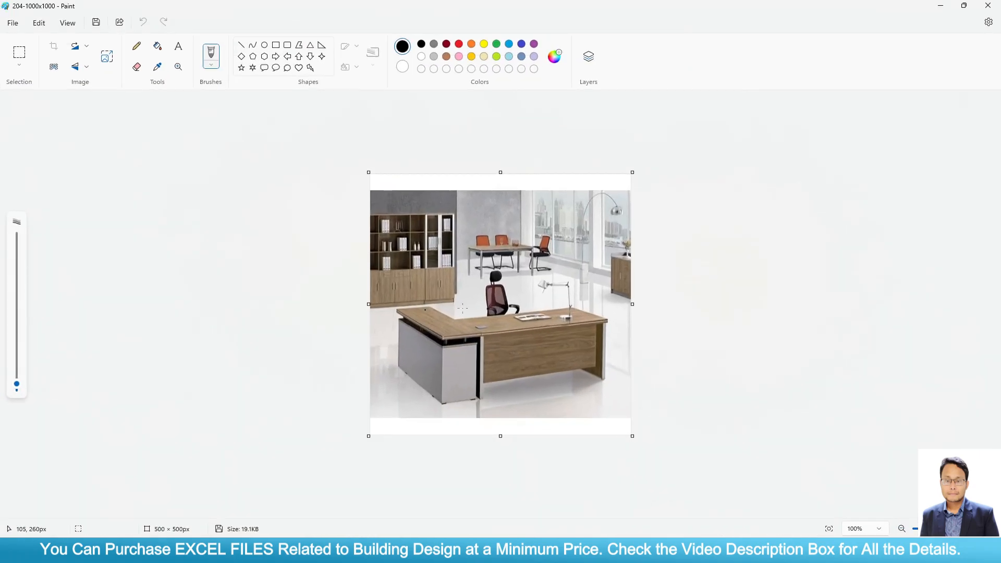
pyautogui.click(940, 5)
# Inside the slab group, place a guide line 2' in from the short edge at the blue axis
pyautogui.moveTo(410, 350); pyautogui.dragTo(541, 427, button='middle')
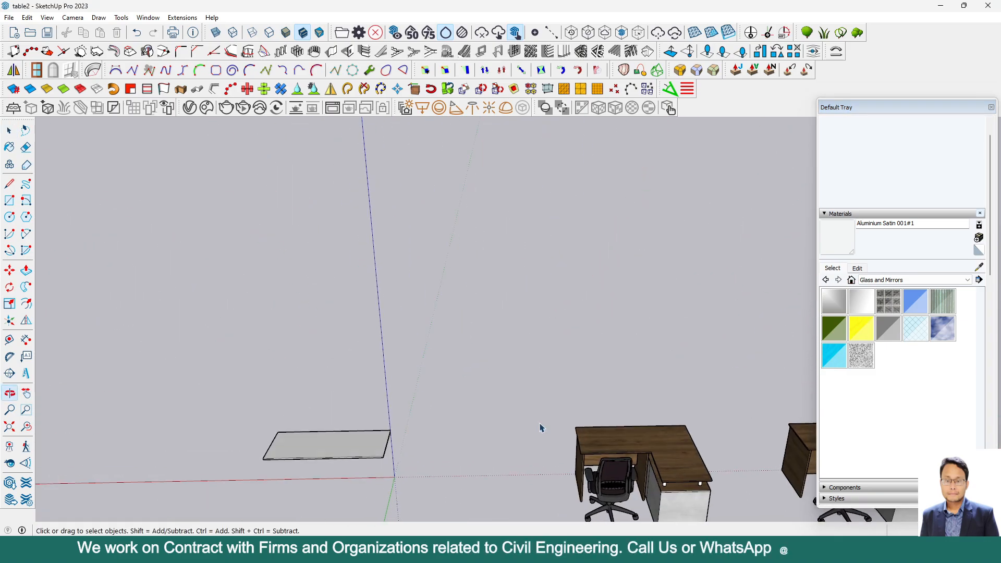
pyautogui.scroll(5, 386, 472)
pyautogui.doubleClick(225, 410)
pyautogui.doubleClick(225, 410)
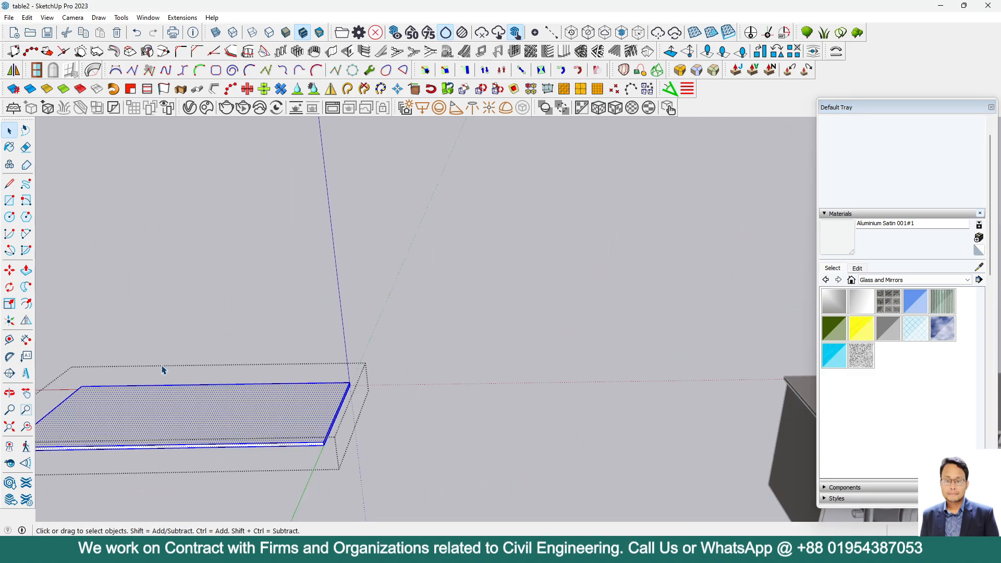
pyautogui.click(10, 342)
pyautogui.scroll(3, 313, 438)
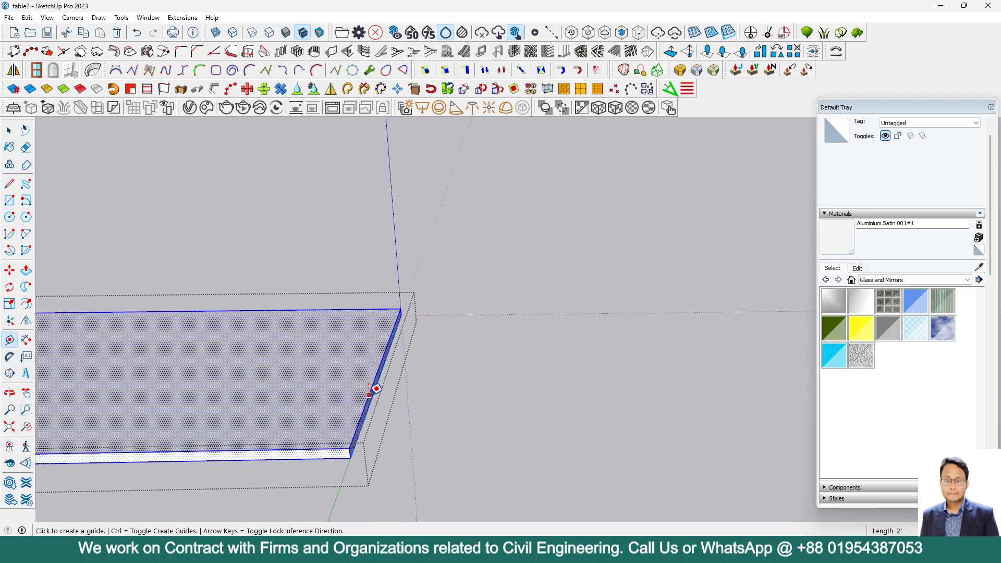
pyautogui.click(376, 389)
pyautogui.scroll(-4, 761, 391)
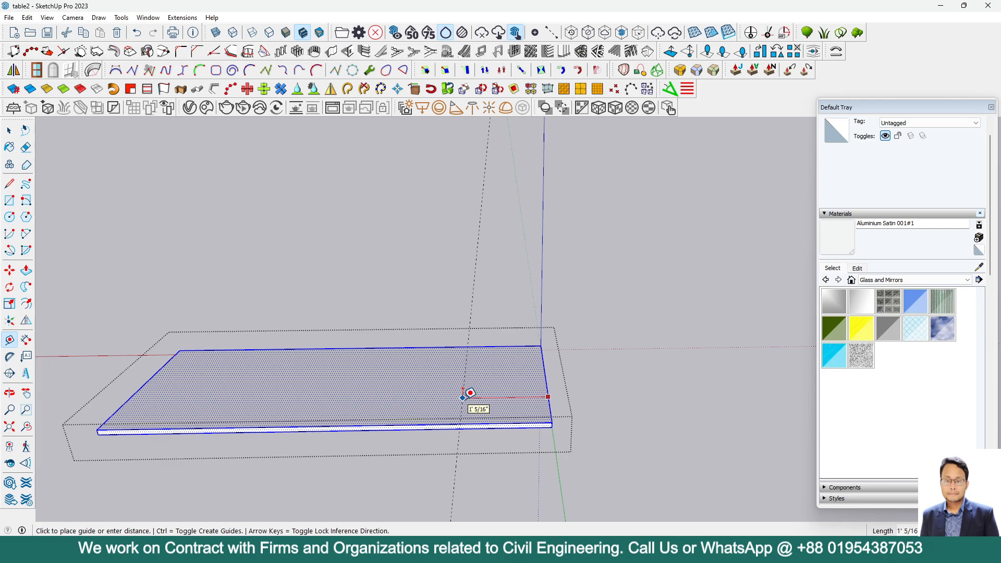
pyautogui.click(470, 393)
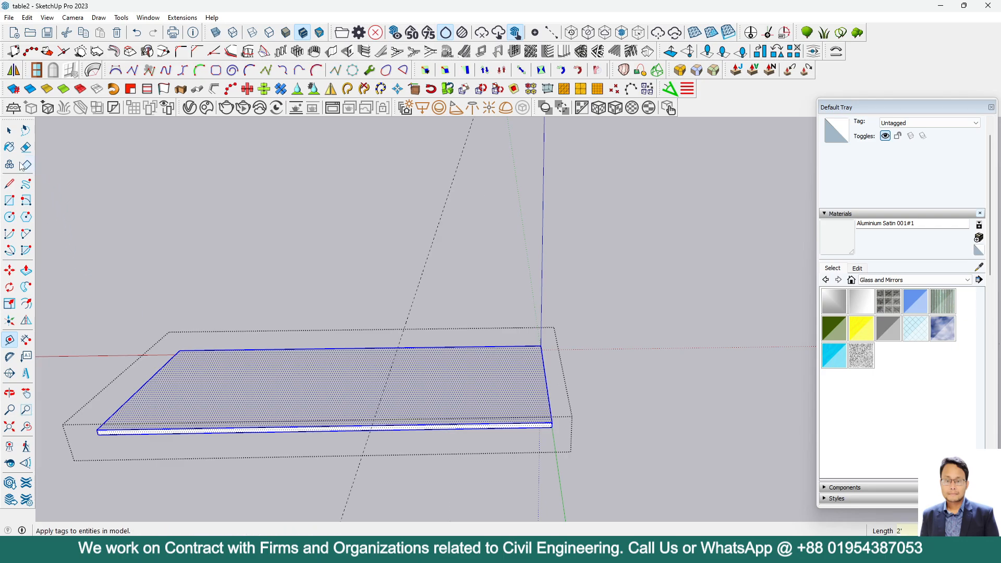
# Draw a vertical line across the slab's long side face where the guide crosses its upper edge
pyautogui.click(12, 187)
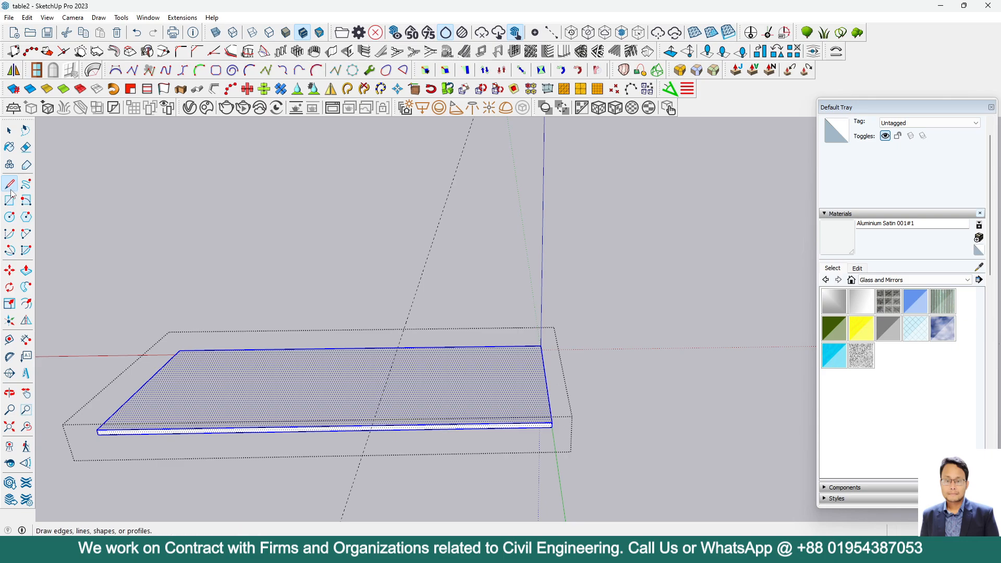
pyautogui.scroll(5, 327, 454)
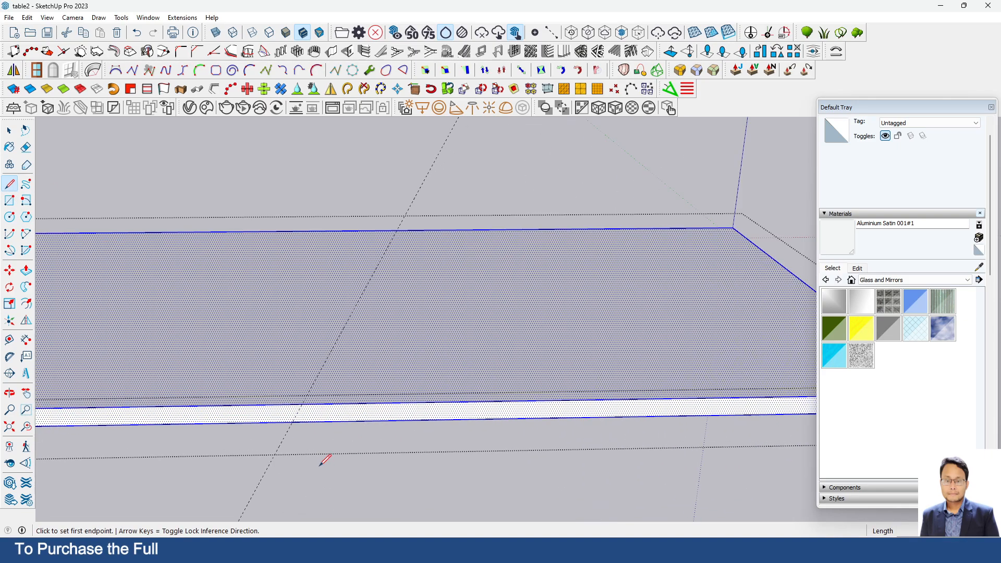
pyautogui.moveTo(326, 458); pyautogui.dragTo(277, 326, button='middle')
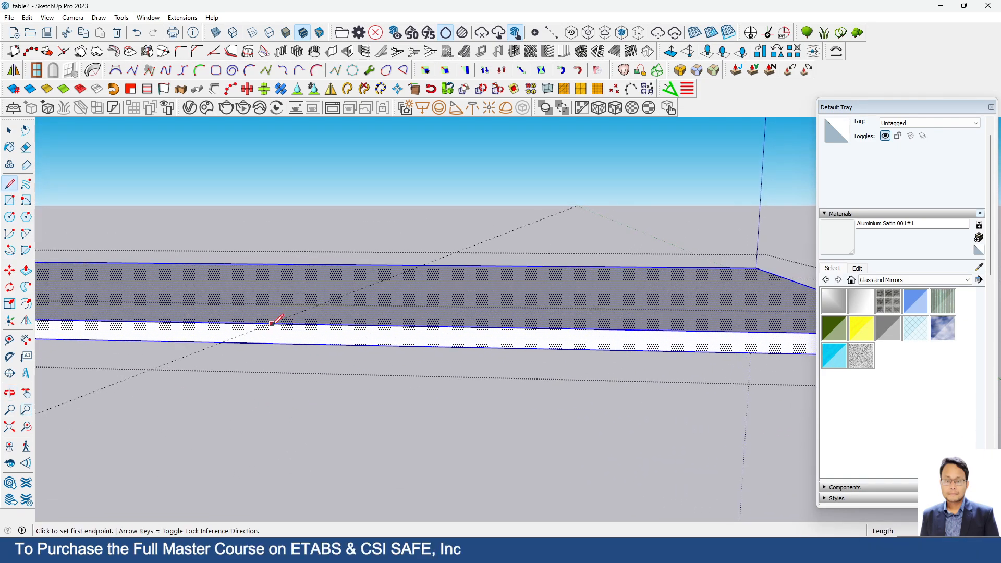
pyautogui.click(270, 324)
pyautogui.click(271, 343)
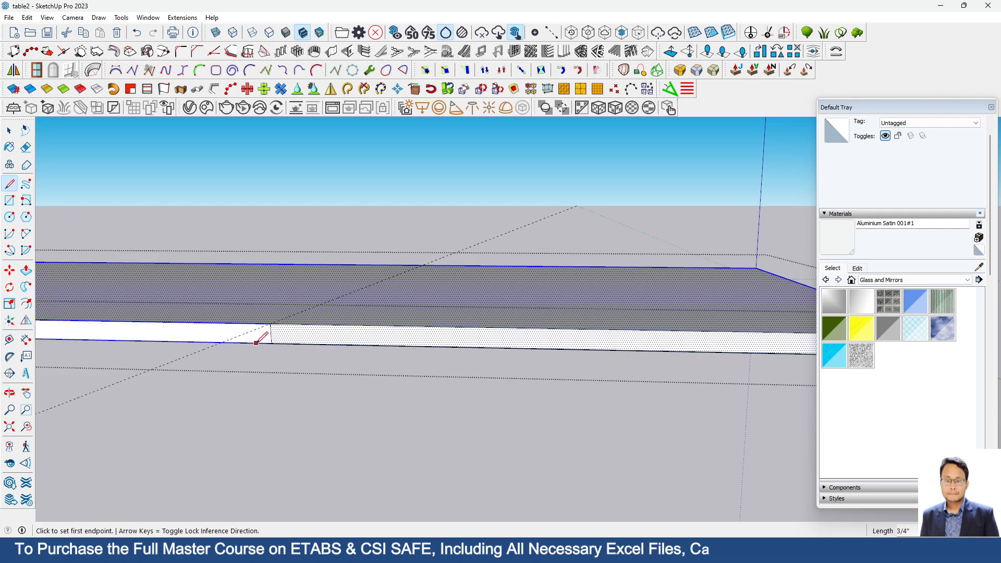
pyautogui.press('space')
# Extrude the 2' wide portion of the slab's side face outward by 2' to form an L-shaped tabletop
pyautogui.click(338, 339)
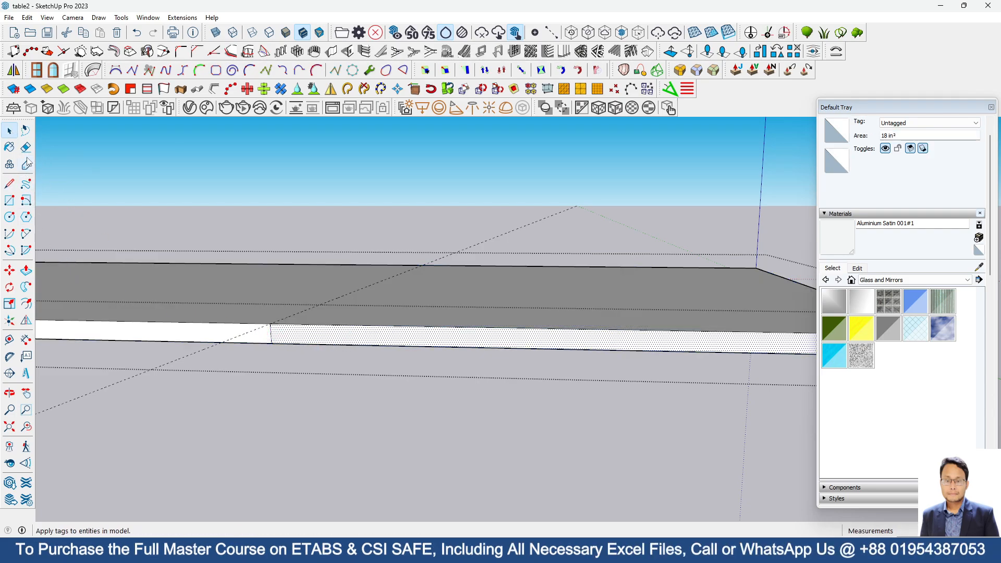
pyautogui.click(26, 270)
pyautogui.click(286, 340)
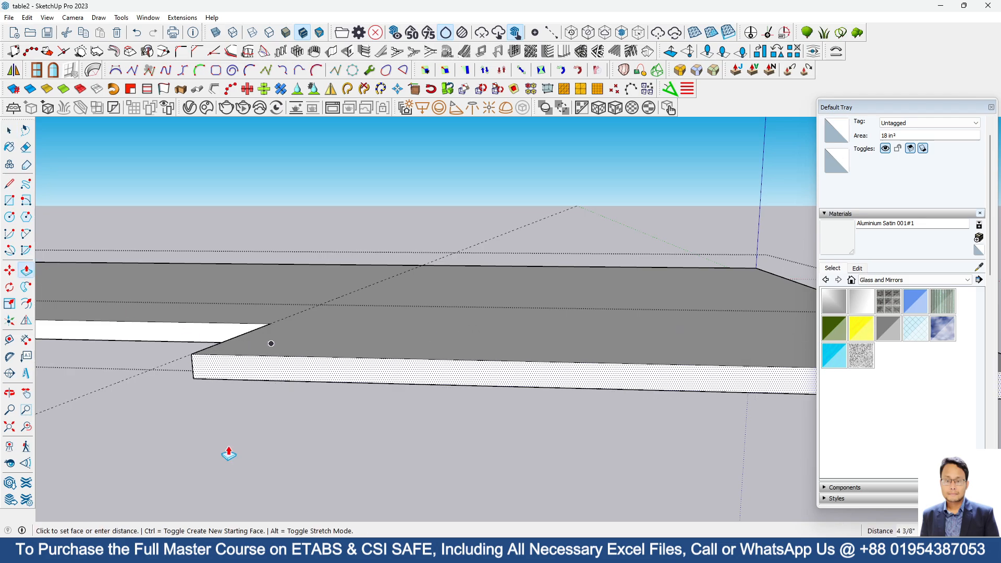
pyautogui.scroll(-6, 241, 484)
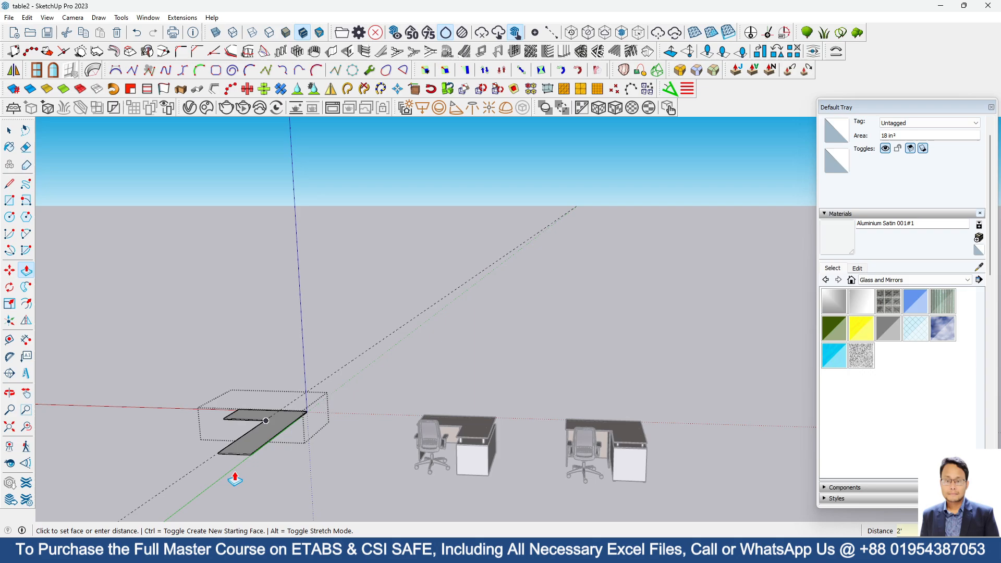
pyautogui.press('Return')
pyautogui.click(9, 130)
pyautogui.click(176, 200)
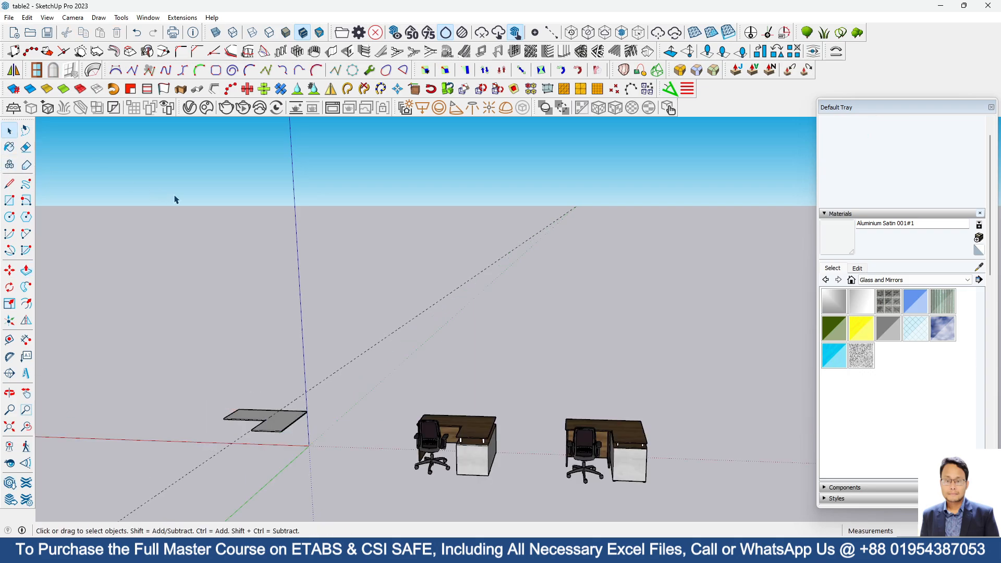
# Examine the L-shaped tabletop from several sides and compare it with the reference desk picture in Paint
pyautogui.scroll(-2, 453, 313)
pyautogui.moveTo(500, 334); pyautogui.dragTo(281, 383, button='middle')
pyautogui.scroll(7, 584, 325)
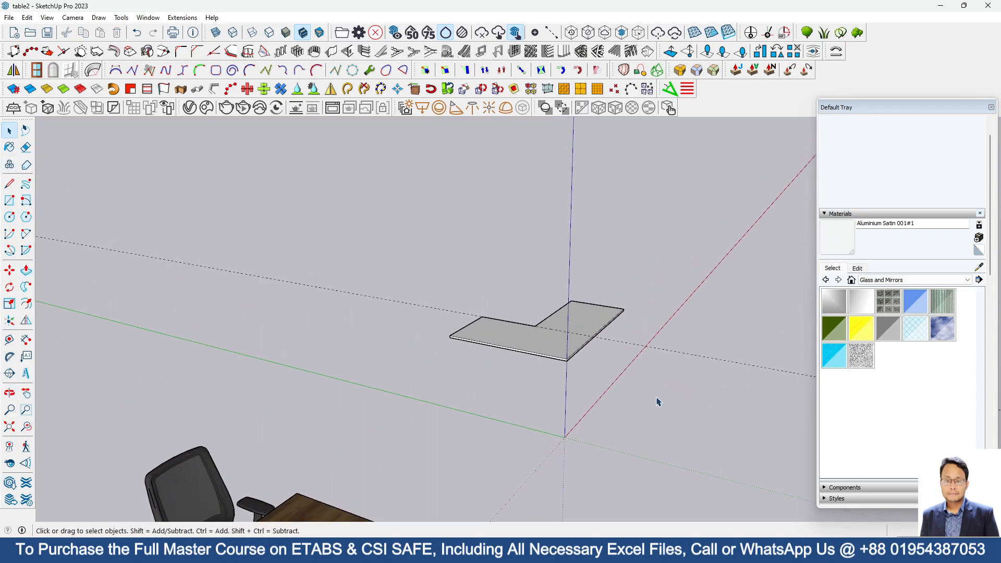
pyautogui.moveTo(657, 402); pyautogui.dragTo(681, 438, button='middle')
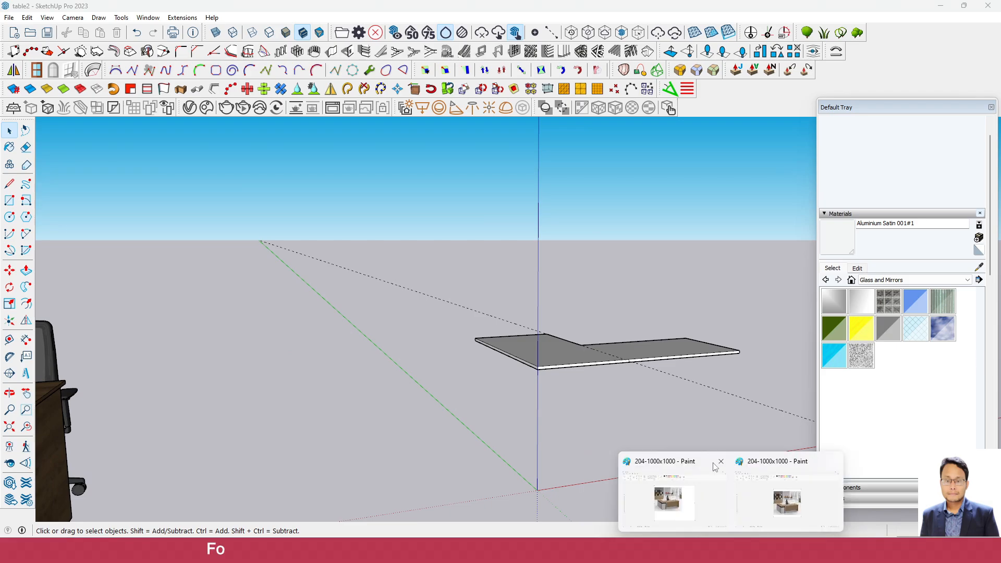
pyautogui.click(714, 466)
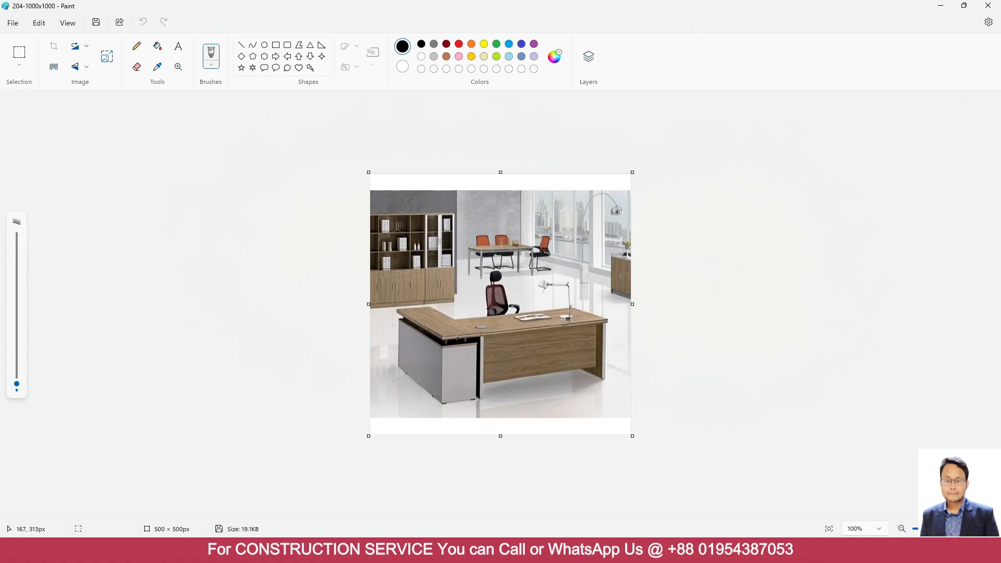
pyautogui.click(942, 7)
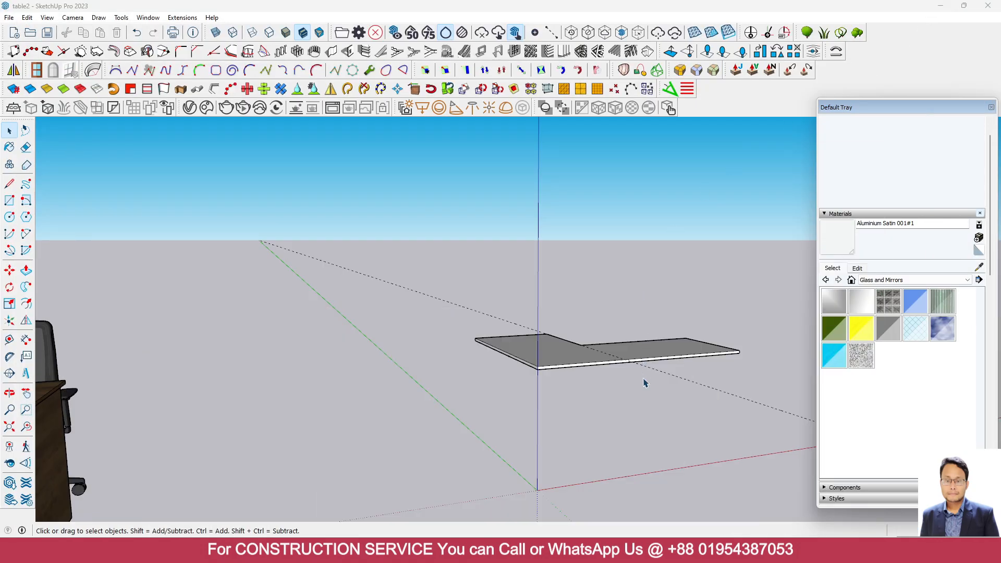
pyautogui.moveTo(603, 355)
pyautogui.mouseDown(button='middle')
pyautogui.moveTo(350, 397)
pyautogui.moveTo(650, 411)
pyautogui.moveTo(809, 405)
pyautogui.moveTo(690, 365)
pyautogui.moveTo(539, 338)
pyautogui.mouseUp(button='middle')
pyautogui.click(670, 351)
pyautogui.press('m')
pyautogui.press('ctrl')
pyautogui.click(474, 313)
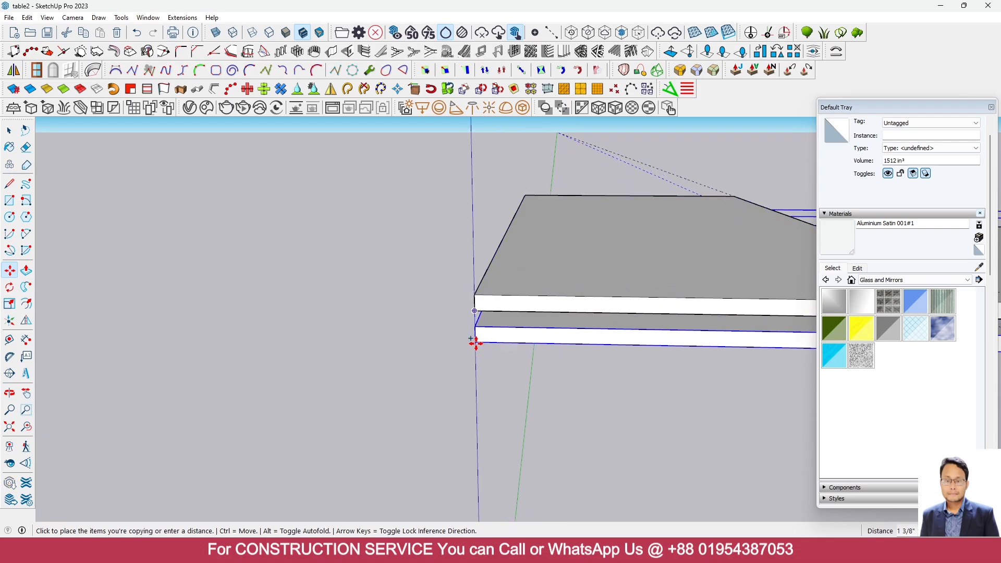
pyautogui.press('Escape')
pyautogui.press('space')
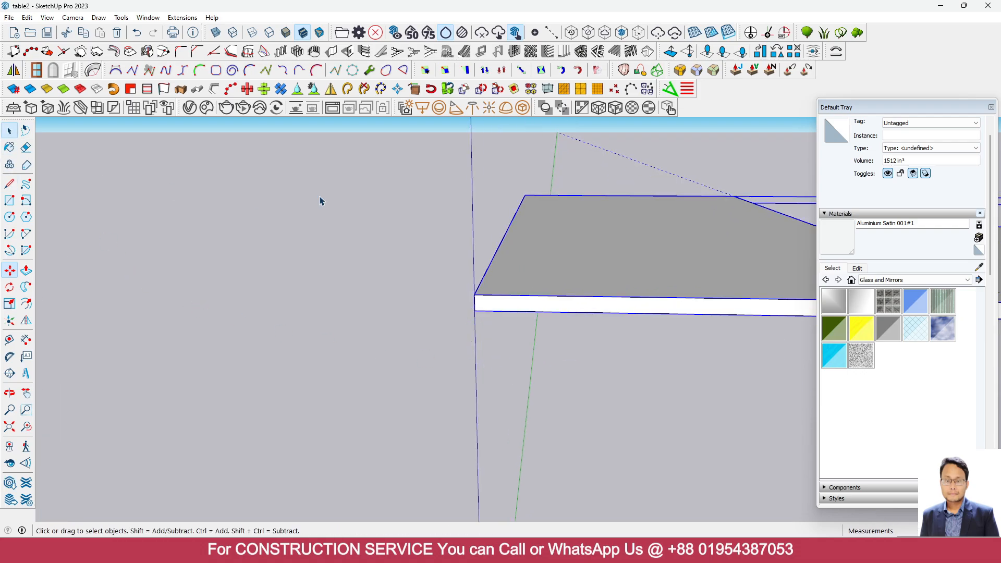
pyautogui.click(365, 208)
# Copy the L-shaped tabletop group 4" straight down along the blue axis
pyautogui.click(527, 301)
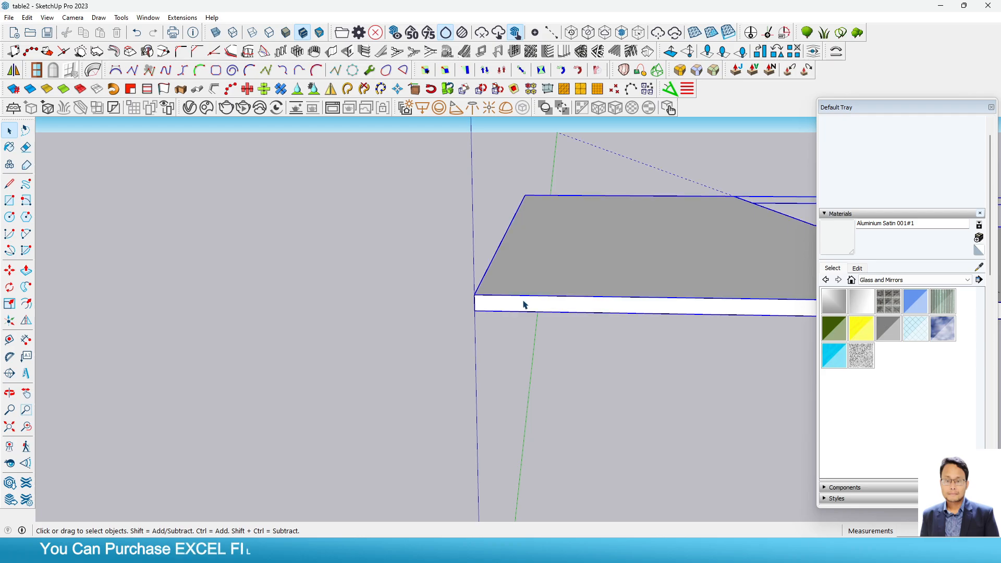
pyautogui.scroll(-4, 217, 302)
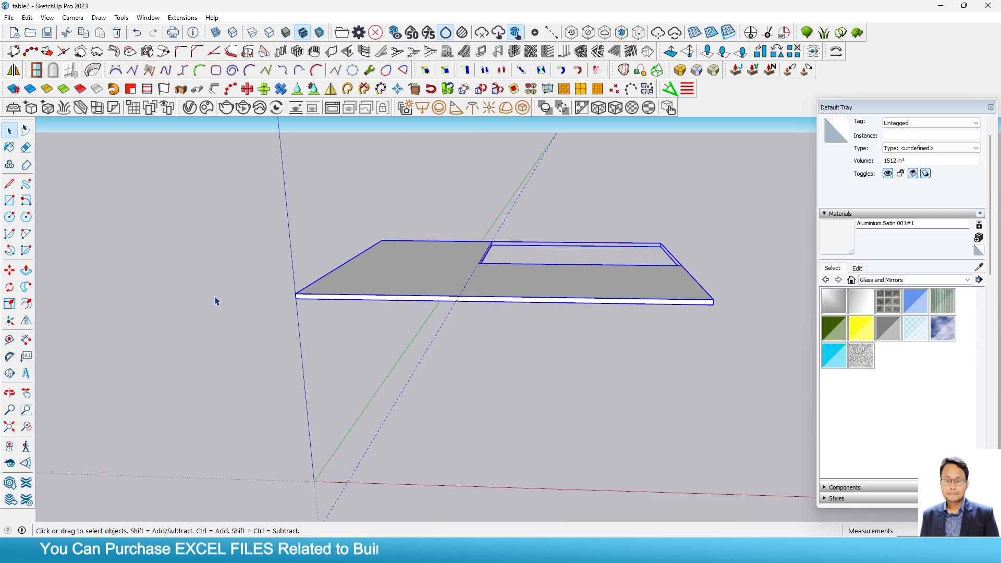
pyautogui.click(9, 271)
pyautogui.scroll(4, 291, 328)
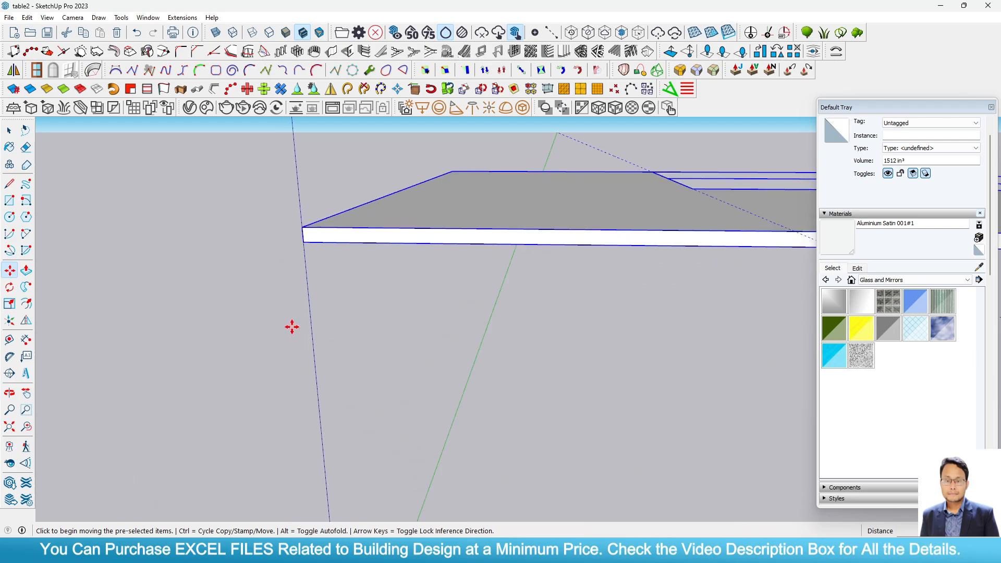
pyautogui.press('ctrl')
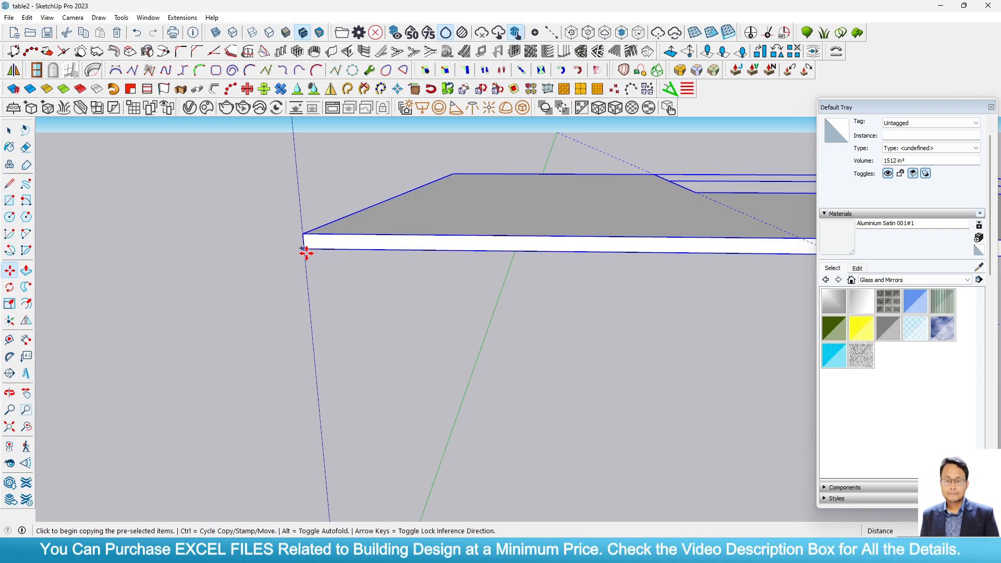
pyautogui.click(304, 249)
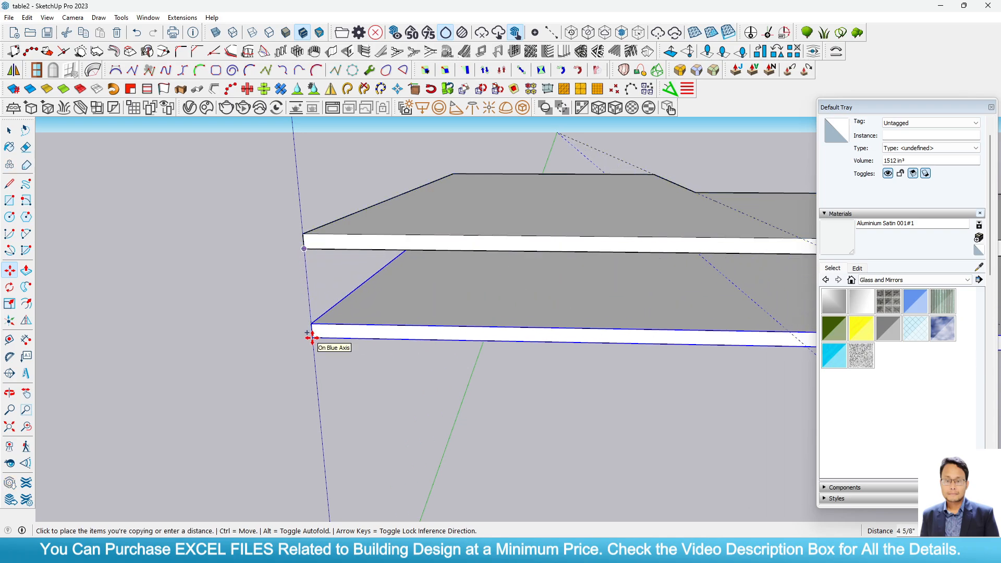
pyautogui.click(312, 337)
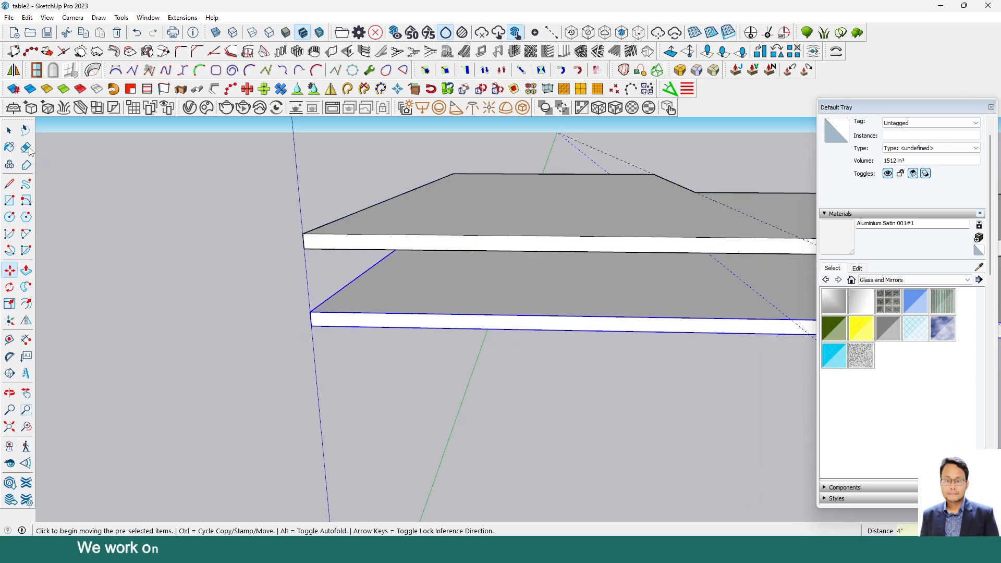
pyautogui.press('space')
# Inside the lower copy, push the long arm's end face back by 3' to remove the projecting arm
pyautogui.scroll(-4, 219, 266)
pyautogui.scroll(6, 433, 268)
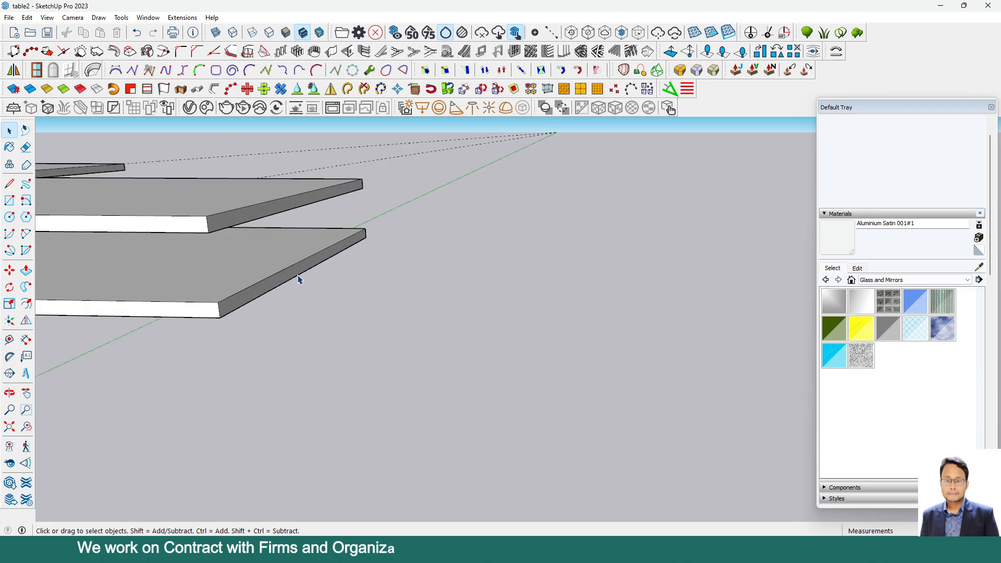
pyautogui.click(272, 286)
pyautogui.press('p')
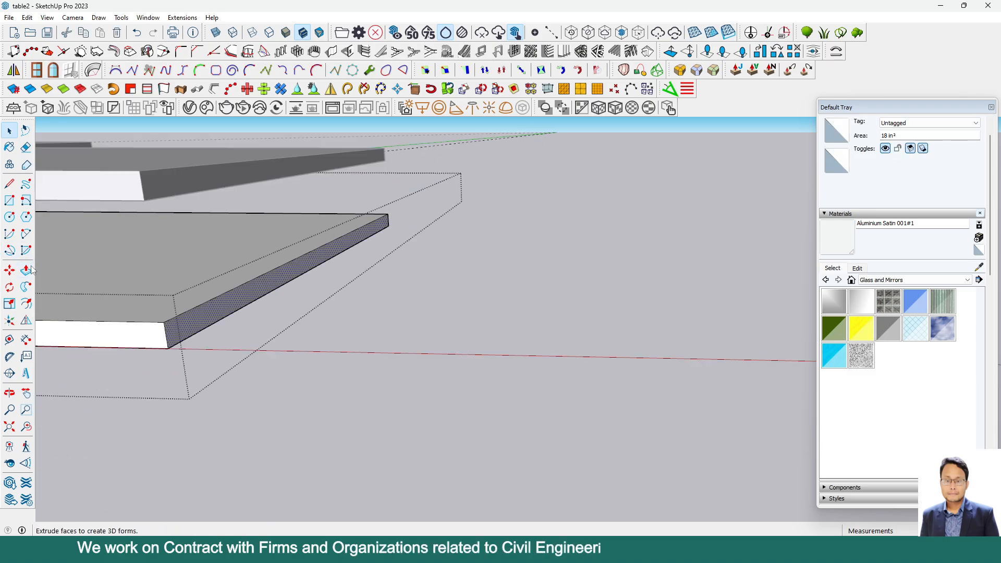
pyautogui.moveTo(407, 278); pyautogui.dragTo(122, 424, button='middle')
pyautogui.scroll(-5, 344, 358)
pyautogui.moveTo(382, 365); pyautogui.dragTo(355, 270, button='middle')
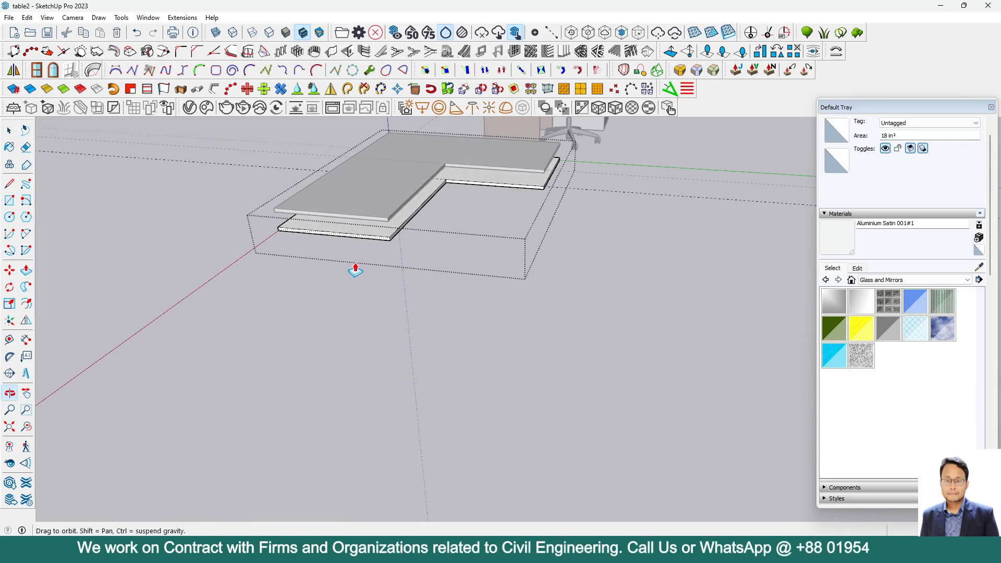
pyautogui.scroll(4, 449, 195)
pyautogui.click(302, 352)
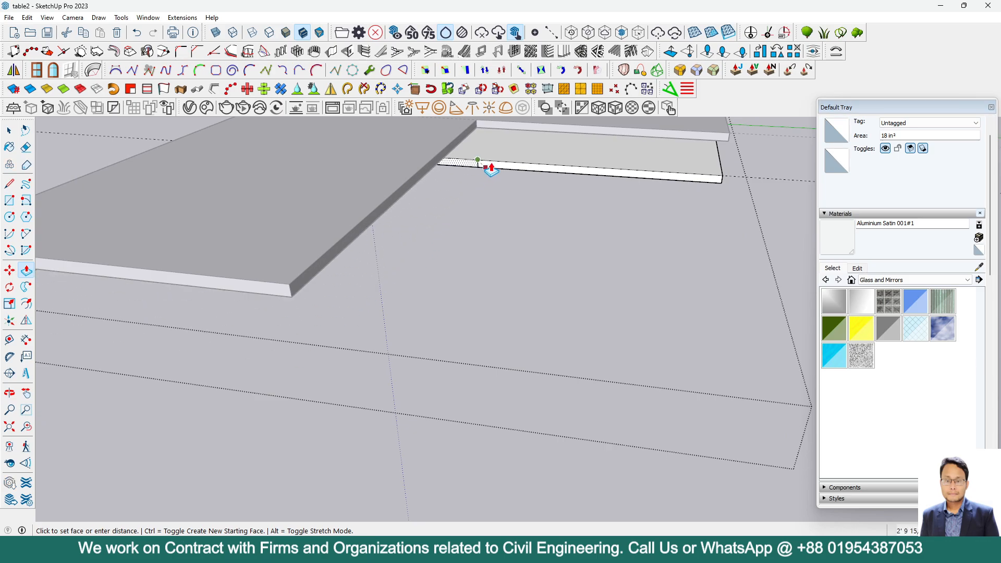
pyautogui.scroll(4, 494, 164)
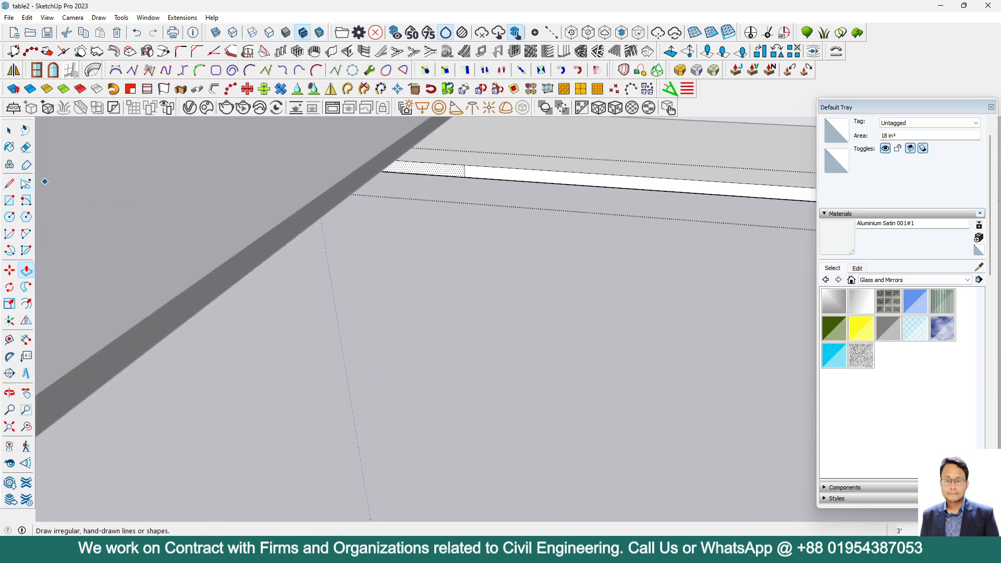
# Erase the leftover vertical edge on the lower panel's side face and leave the group
pyautogui.click(26, 148)
pyautogui.scroll(-3, 453, 152)
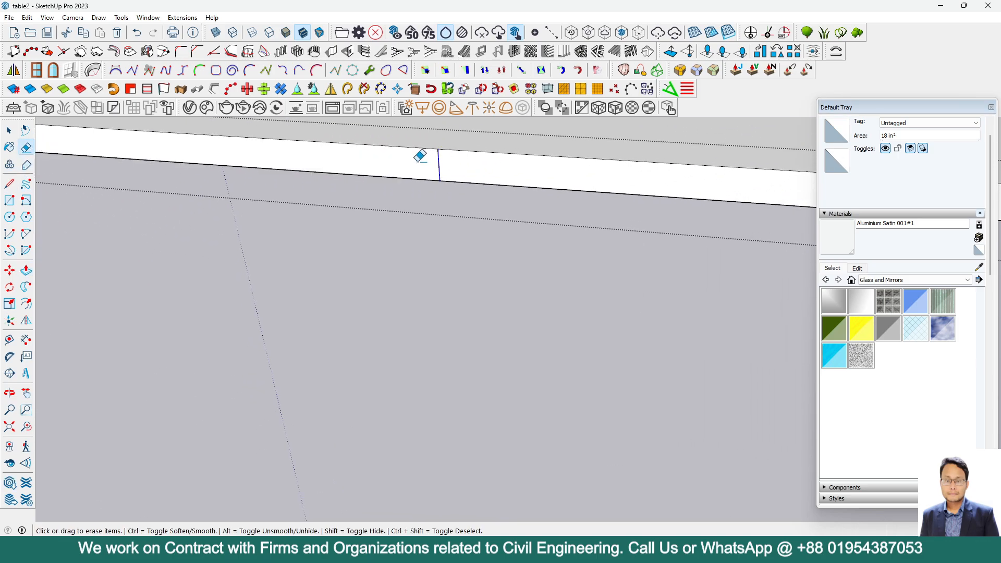
pyautogui.scroll(-5, 481, 262)
pyautogui.scroll(-2, 444, 267)
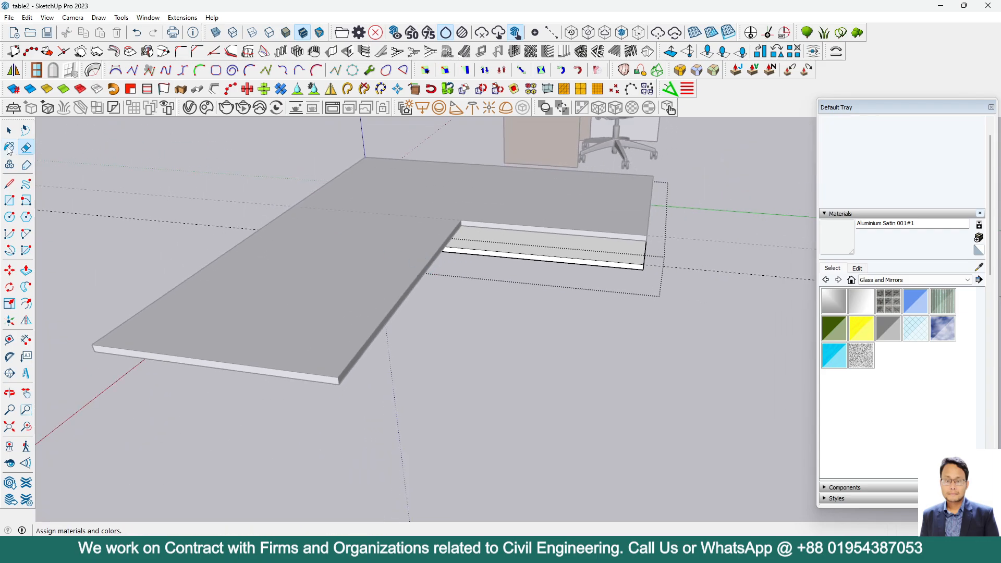
pyautogui.click(9, 131)
# Examine the two stacked panels and compare them with the reference desk picture in Paint
pyautogui.moveTo(213, 192); pyautogui.dragTo(467, 208, button='middle')
pyautogui.scroll(-4, 72, 239)
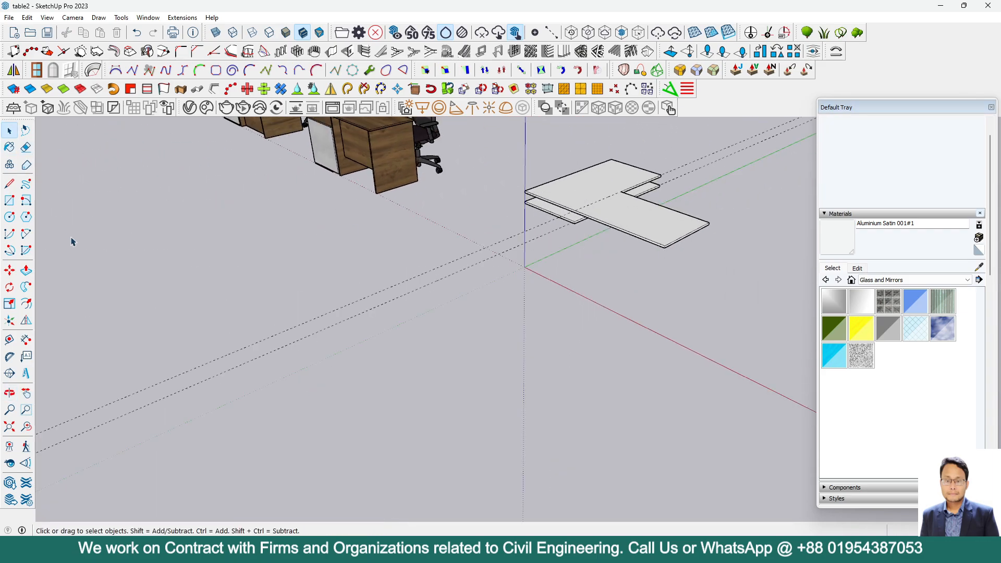
pyautogui.scroll(3, 412, 201)
pyautogui.moveTo(385, 228); pyautogui.dragTo(547, 248, button='middle')
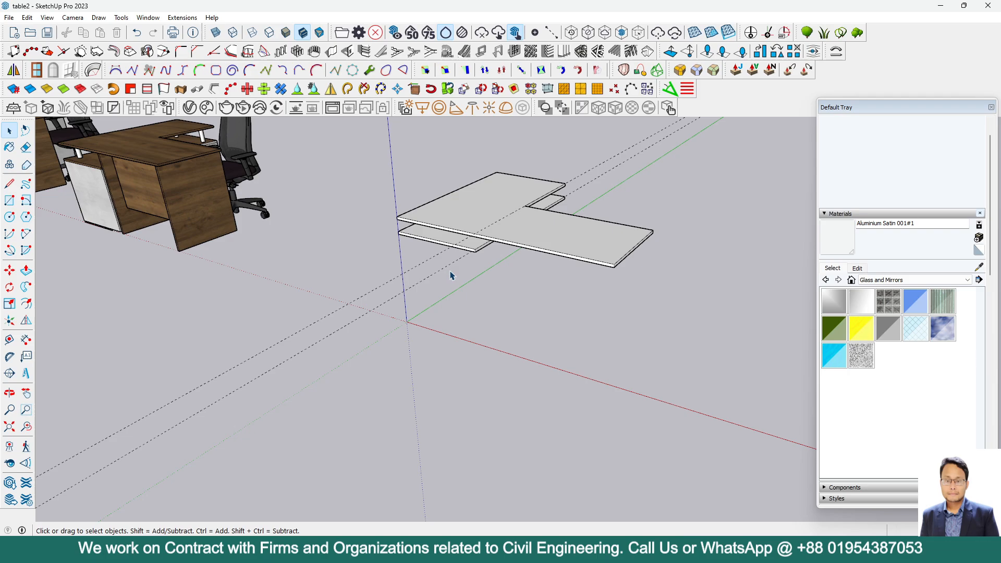
pyautogui.moveTo(730, 554)
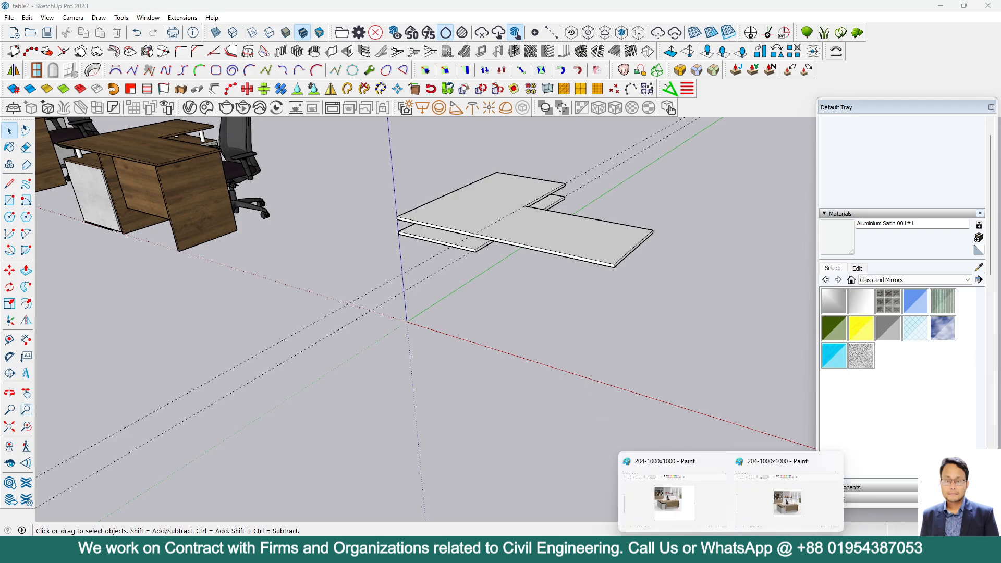
pyautogui.click(759, 496)
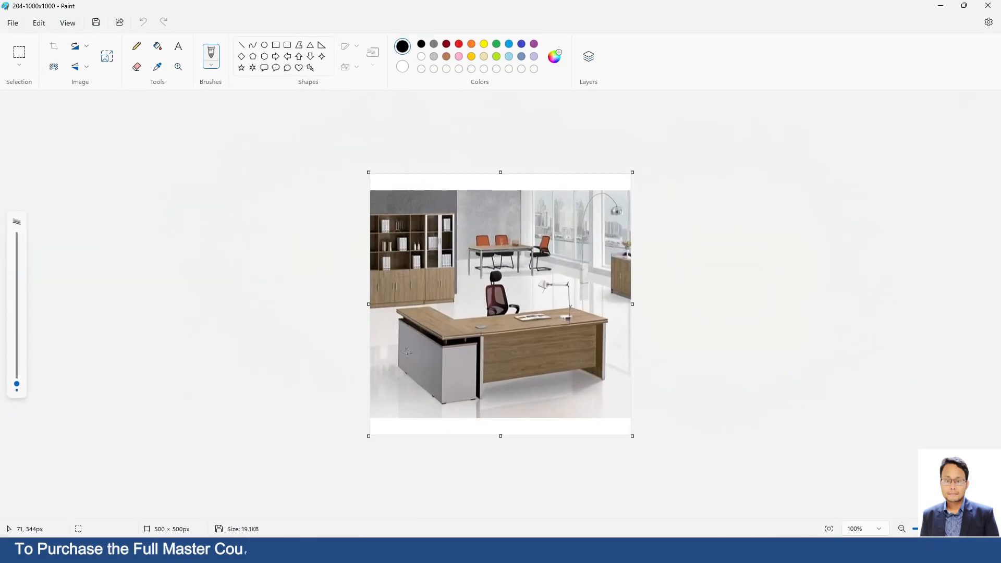
pyautogui.hotkey('alt', 'Tab')
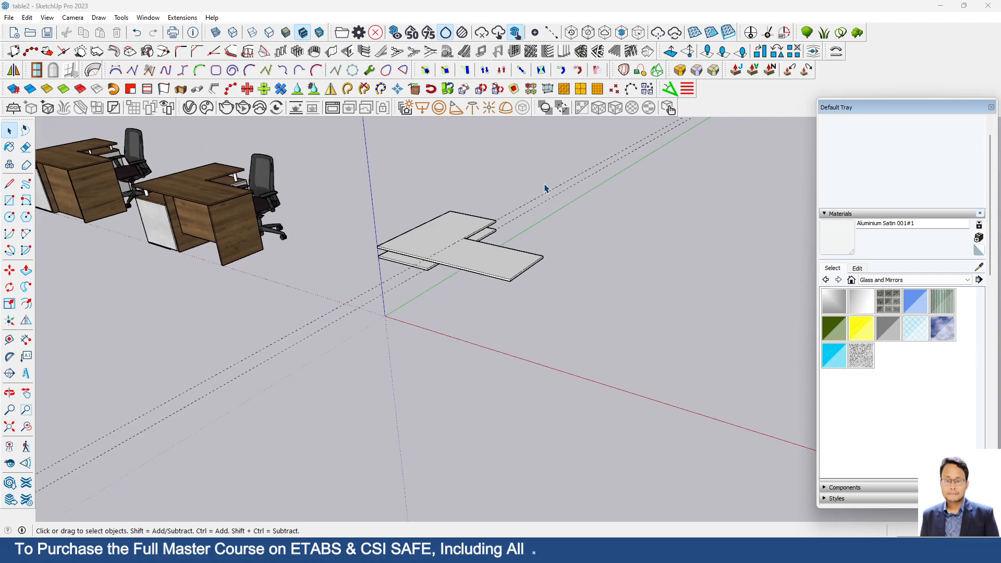
# Place guide lines on the lower panel 3" in from both edges that meet at the blue-axis corner
pyautogui.scroll(3, 545, 189)
pyautogui.moveTo(472, 227); pyautogui.dragTo(561, 180, button='middle')
pyautogui.scroll(4, 460, 204)
pyautogui.moveTo(383, 263); pyautogui.dragTo(439, 302, button='middle')
pyautogui.scroll(-3, 286, 324)
pyautogui.moveTo(444, 337); pyautogui.dragTo(483, 326, button='middle')
pyautogui.scroll(2, 532, 279)
pyautogui.scroll(3, 350, 357)
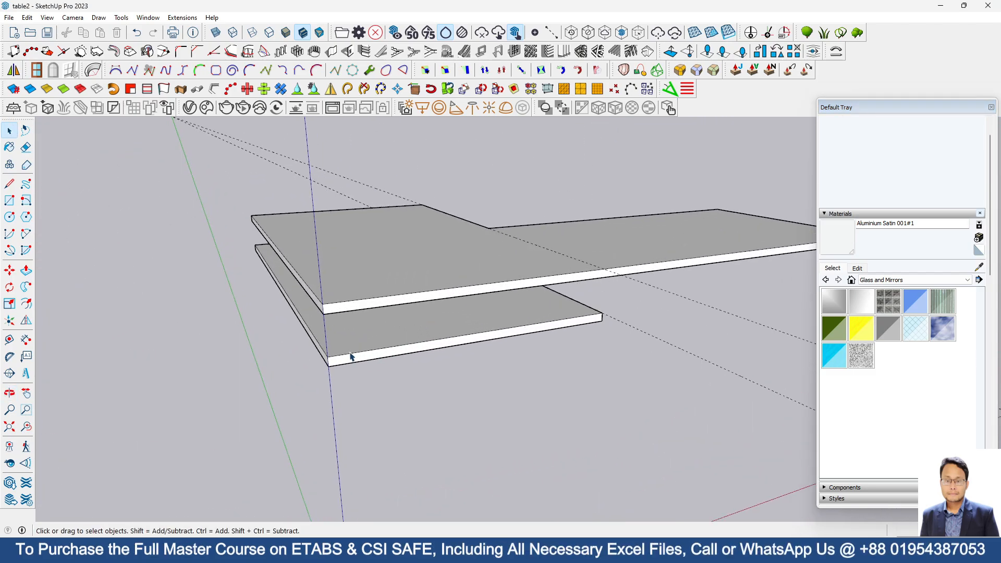
pyautogui.scroll(3, 252, 328)
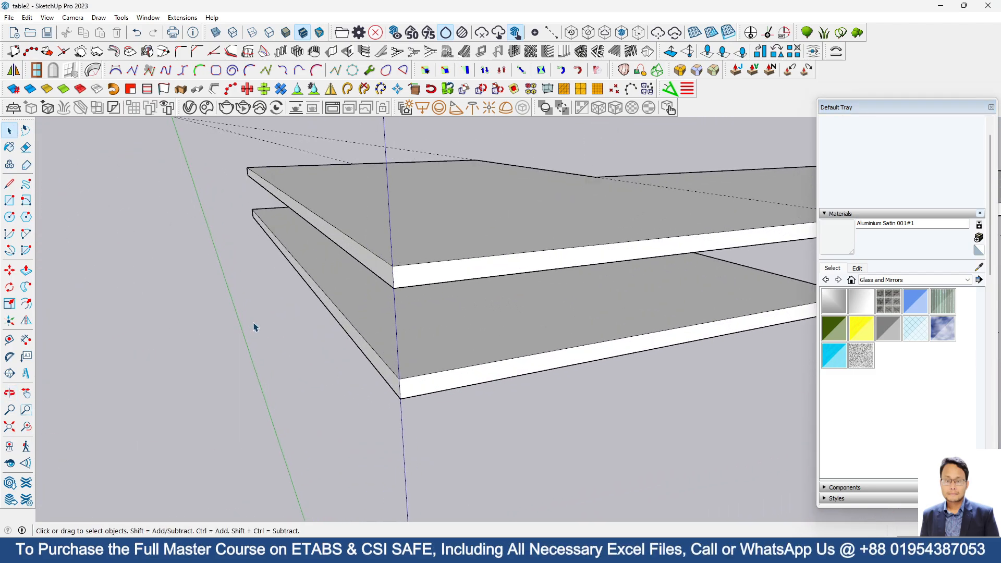
pyautogui.click(9, 339)
pyautogui.click(377, 353)
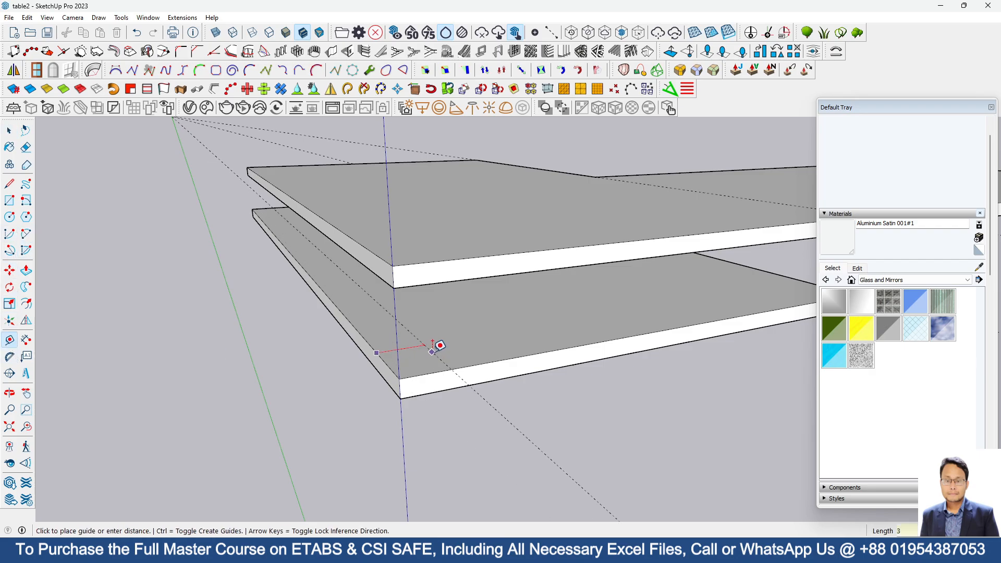
pyautogui.click(433, 345)
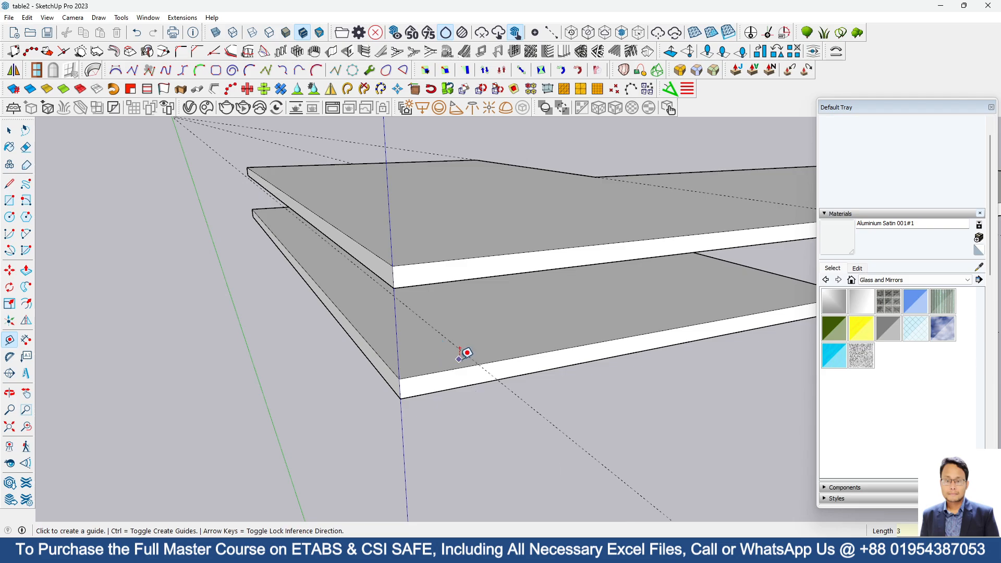
pyautogui.click(455, 368)
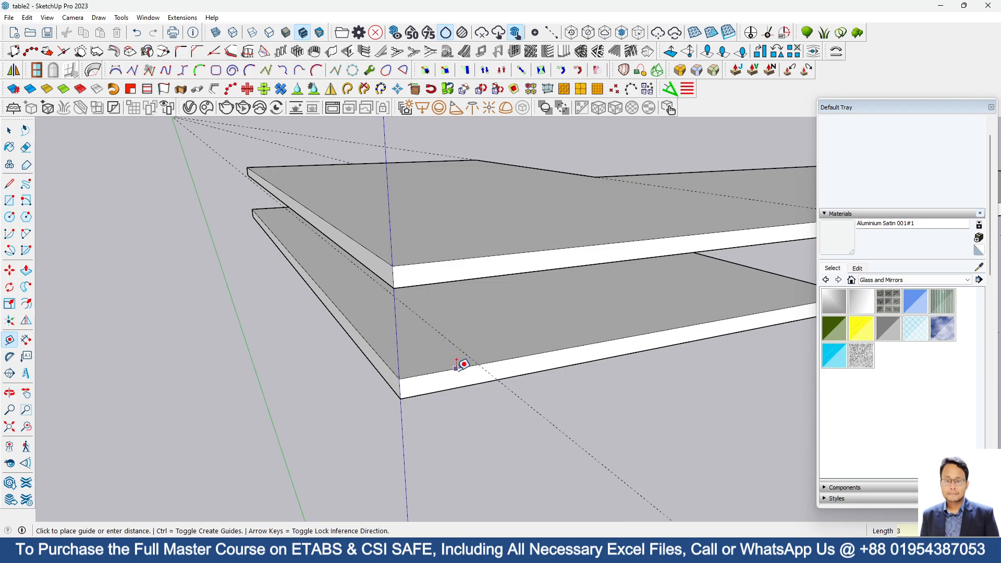
pyautogui.click(398, 324)
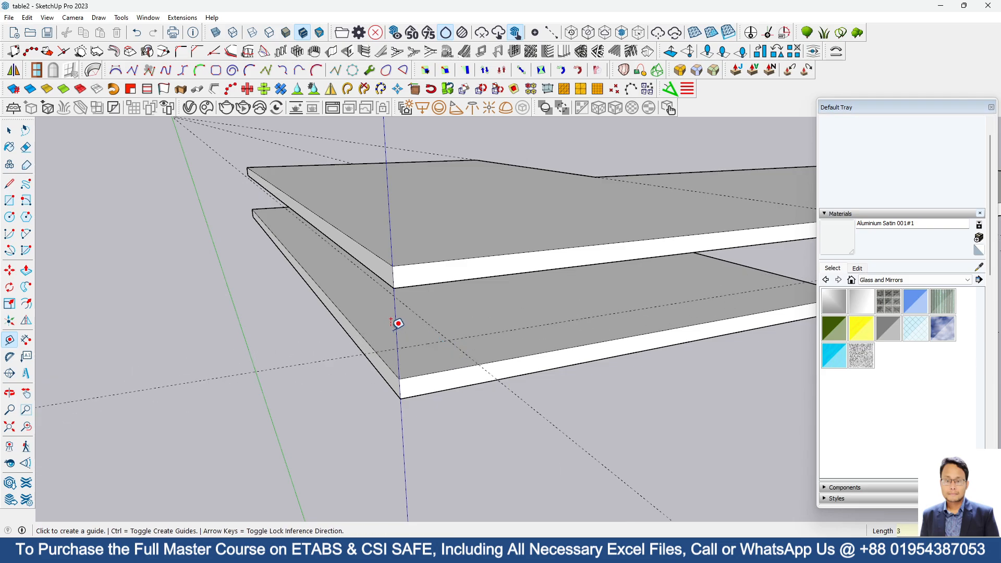
pyautogui.click(9, 217)
pyautogui.click(449, 340)
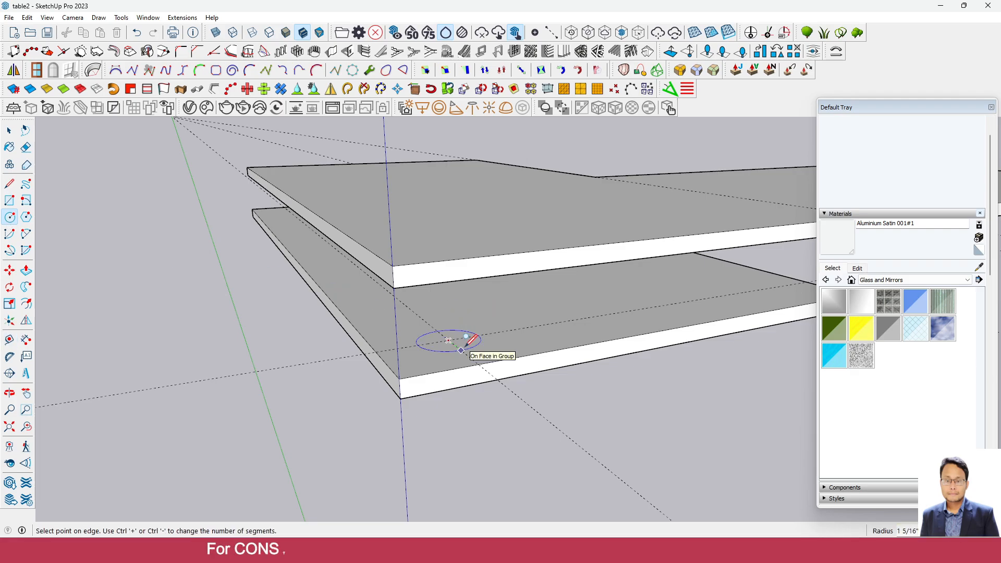
pyautogui.press('Return')
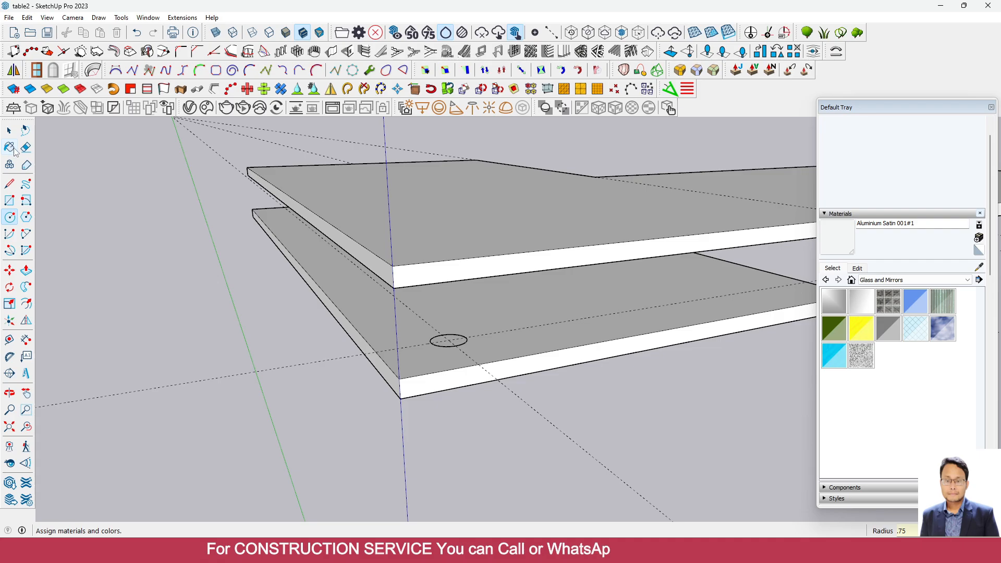
pyautogui.click(137, 33)
# Draw a circle of 0.5" radius where the guides cross on the lower panel and make it a group
pyautogui.click(448, 340)
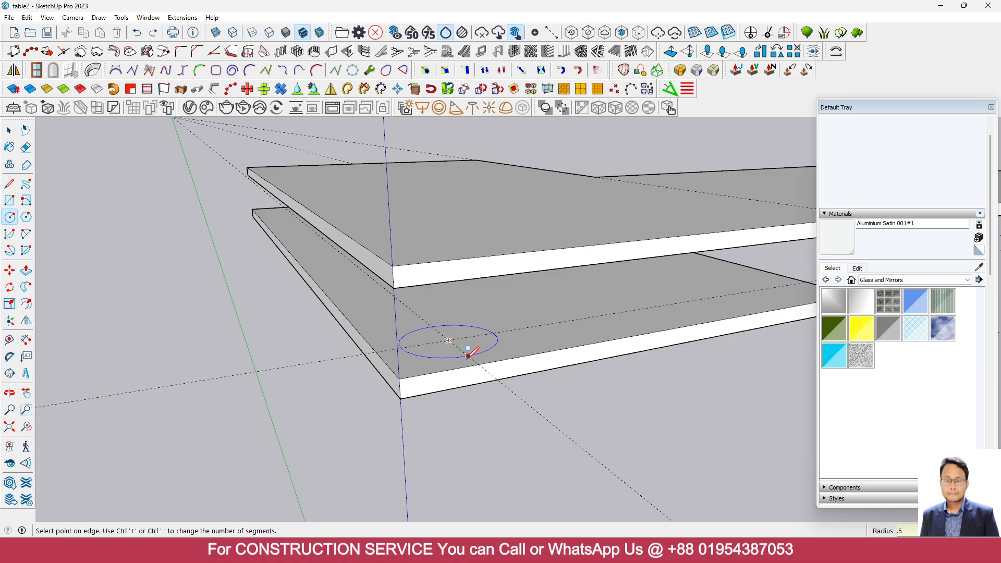
pyautogui.press('Return')
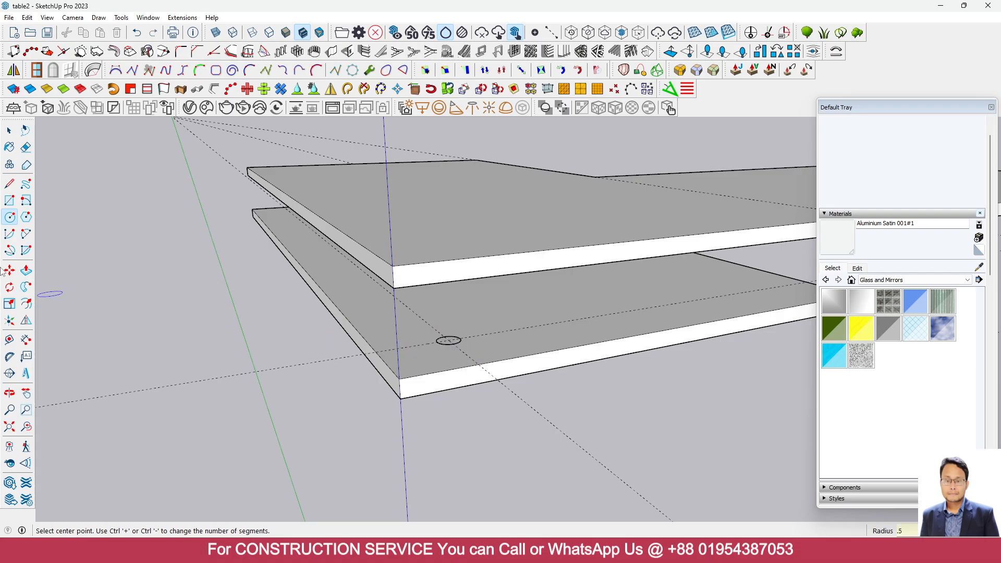
pyautogui.click(9, 130)
pyautogui.scroll(3, 449, 360)
pyautogui.moveTo(449, 360); pyautogui.dragTo(476, 337, button='middle')
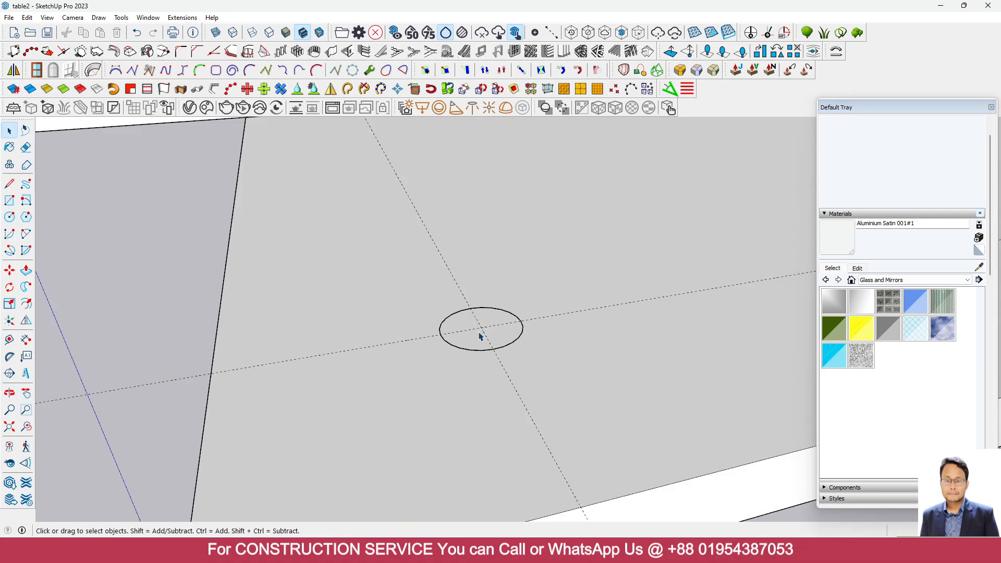
pyautogui.scroll(2, 476, 339)
pyautogui.click(478, 341)
pyautogui.rightClick(477, 342)
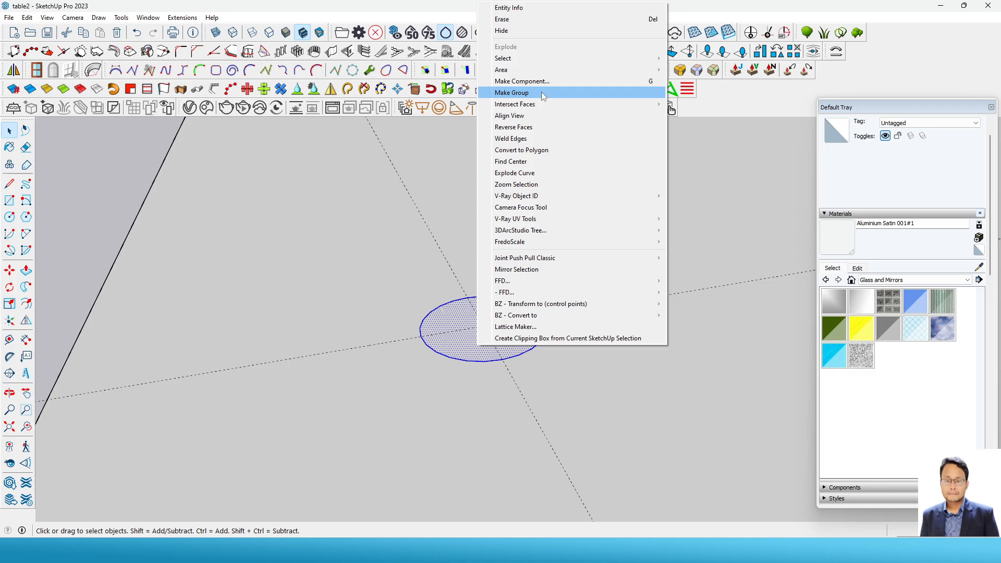
pyautogui.click(512, 92)
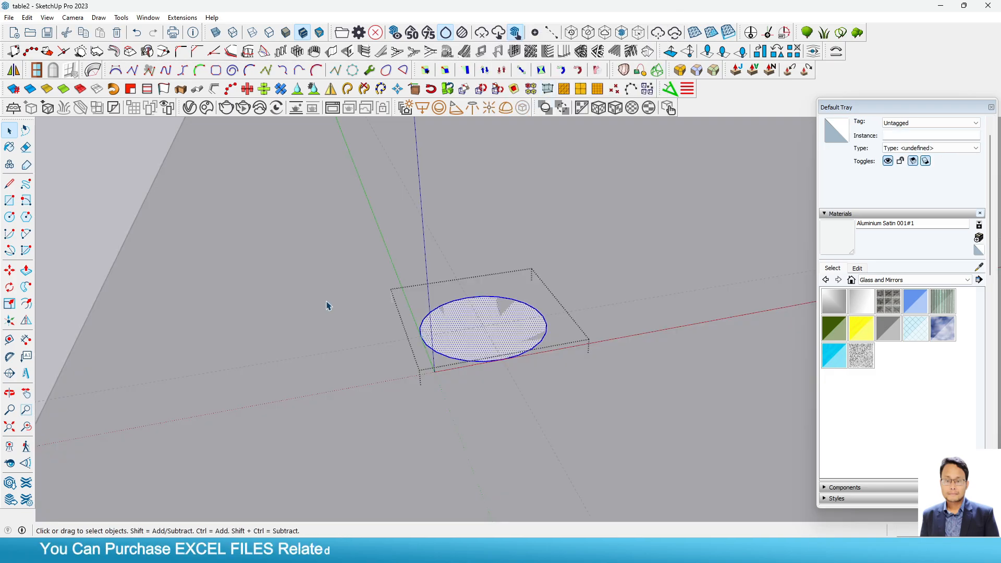
# Inside the circle's group, extrude the face 3 1/4" up to the underside of the tabletop as a round post
pyautogui.press('p')
pyautogui.click(471, 335)
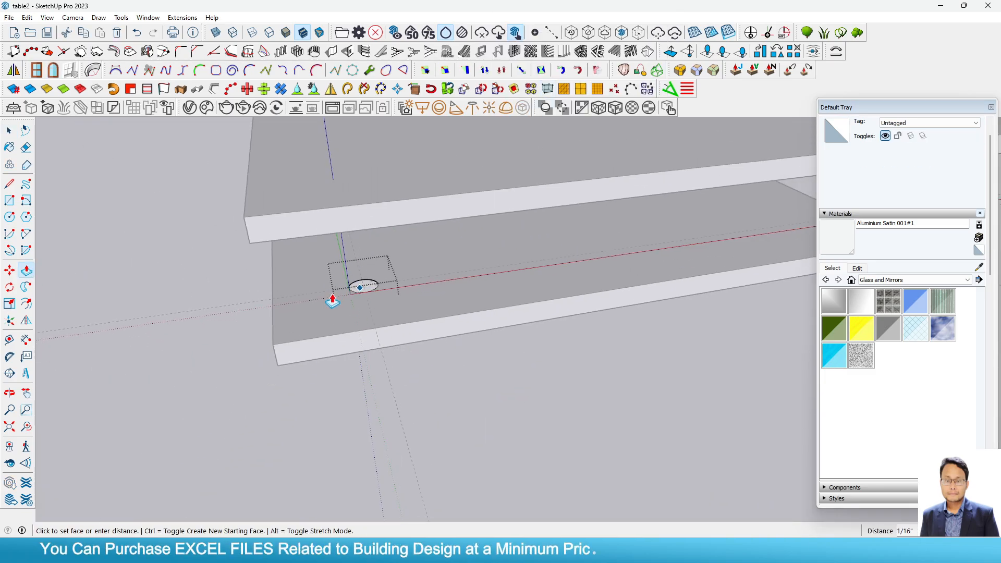
pyautogui.click(249, 248)
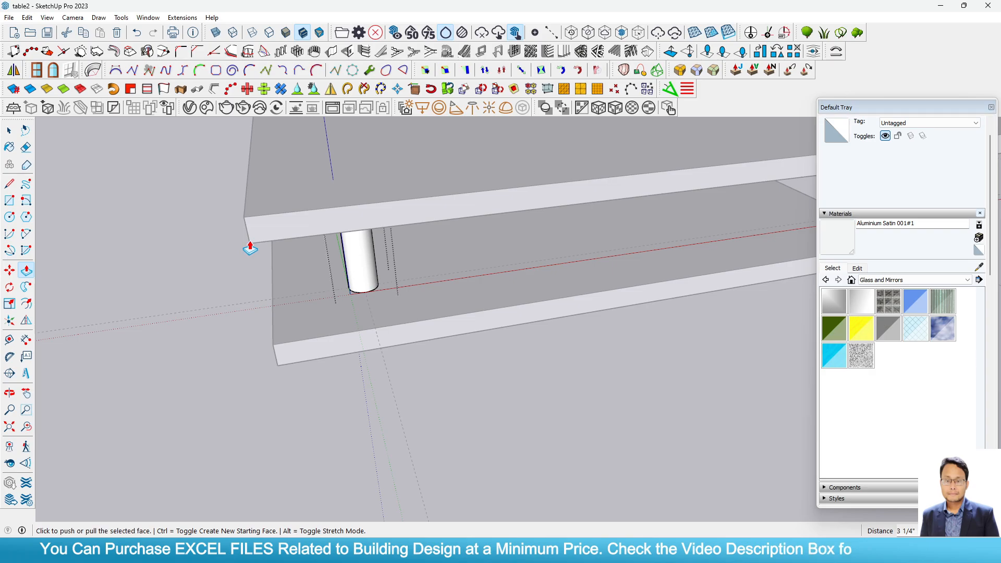
pyautogui.moveTo(130, 189); pyautogui.dragTo(402, 247, button='middle')
# Copy the round post about 1' 6" along the red axis to the neighbouring corner of the lower panel
pyautogui.click(386, 254)
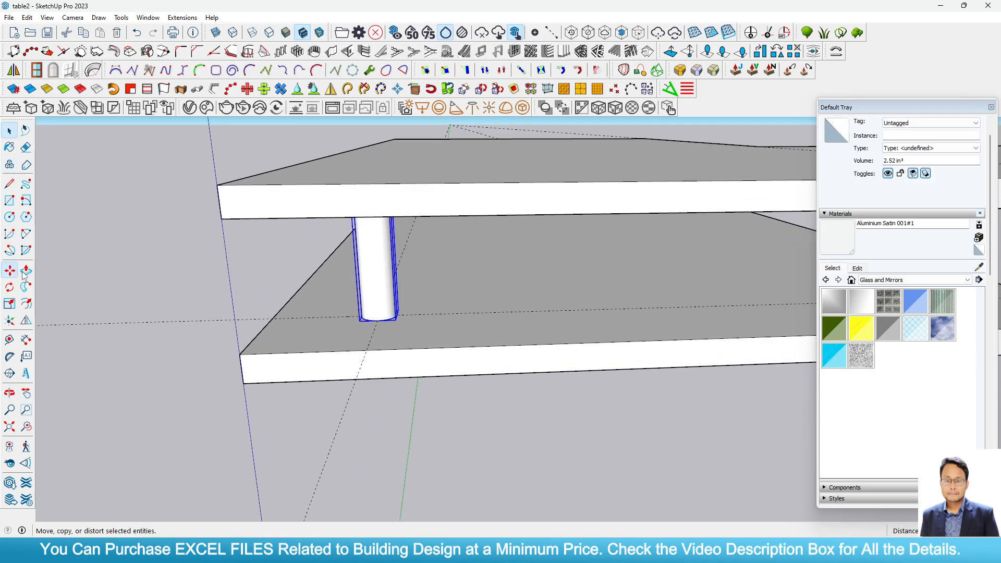
pyautogui.click(9, 271)
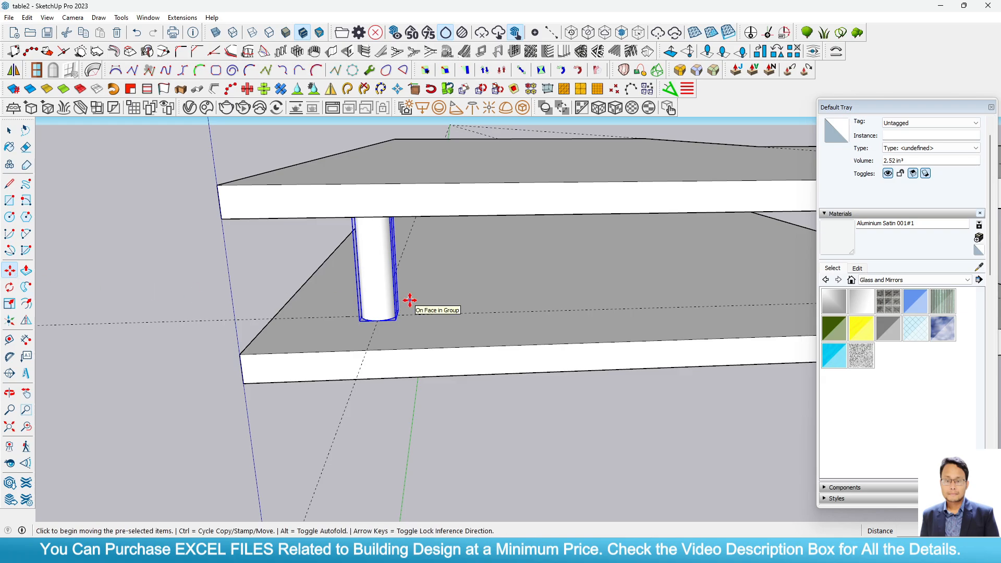
pyautogui.press('ctrl')
pyautogui.click(395, 322)
pyautogui.scroll(-3, 124, 366)
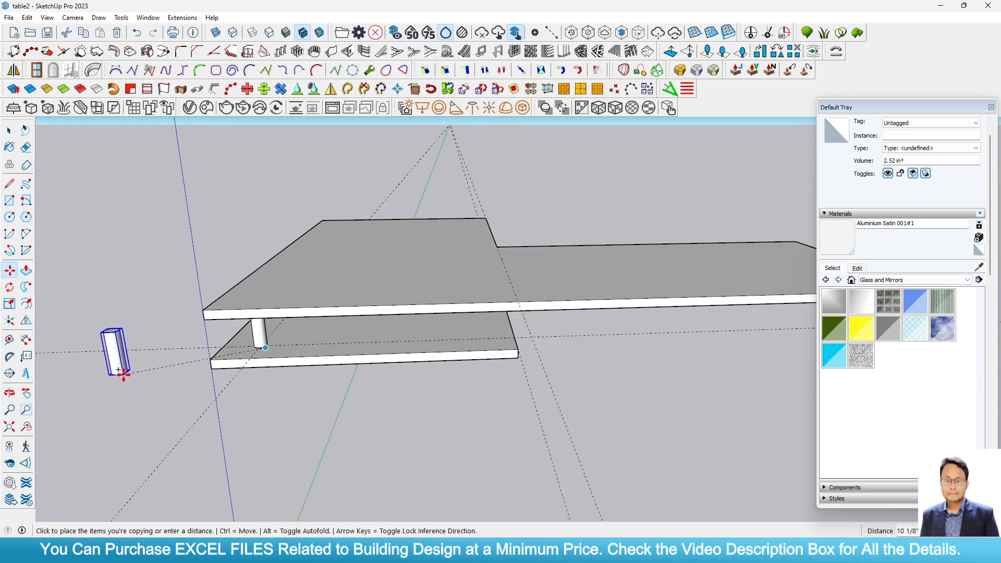
pyautogui.scroll(3, 489, 336)
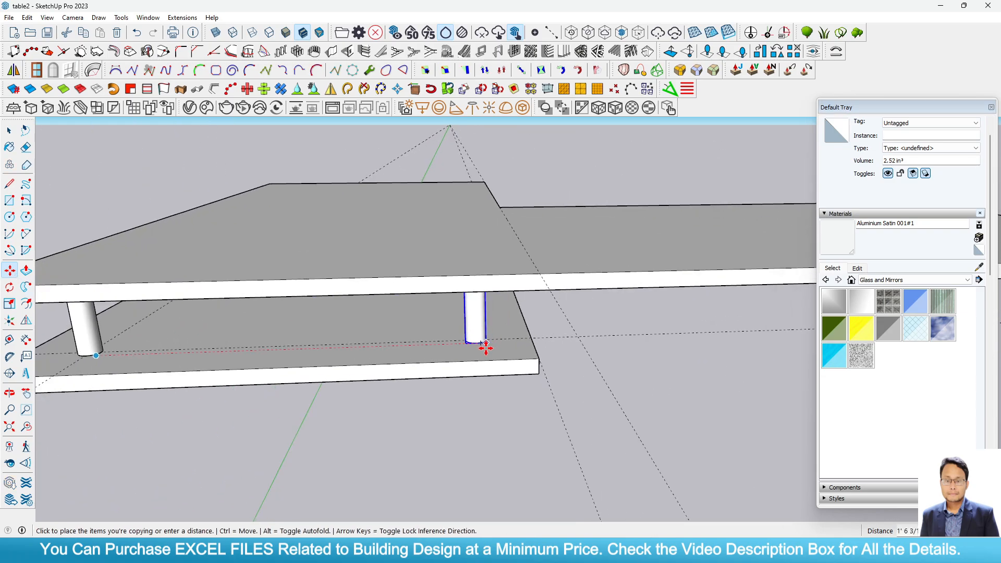
pyautogui.click(487, 347)
pyautogui.moveTo(400, 333); pyautogui.dragTo(505, 300, button='middle')
pyautogui.scroll(-4, 495, 304)
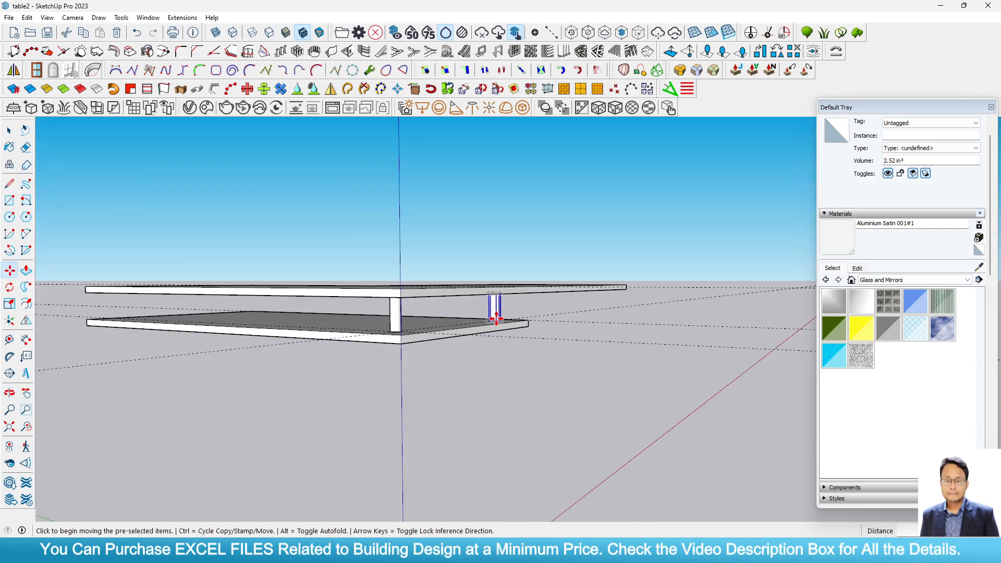
pyautogui.scroll(3, 482, 321)
pyautogui.click(9, 130)
pyautogui.click(214, 166)
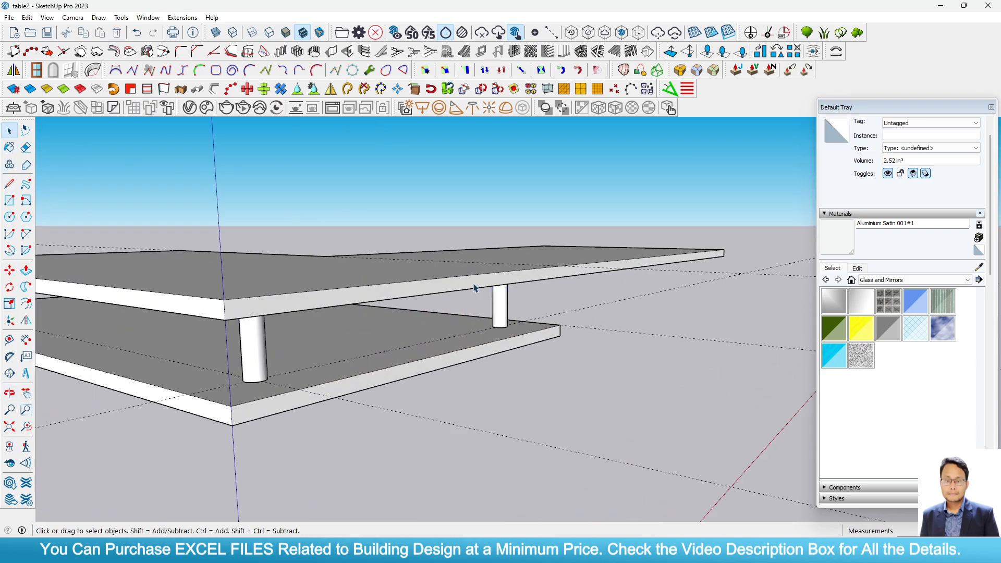
# Copy both front posts about 1' along the green axis and array them as three copies
pyautogui.click(504, 307)
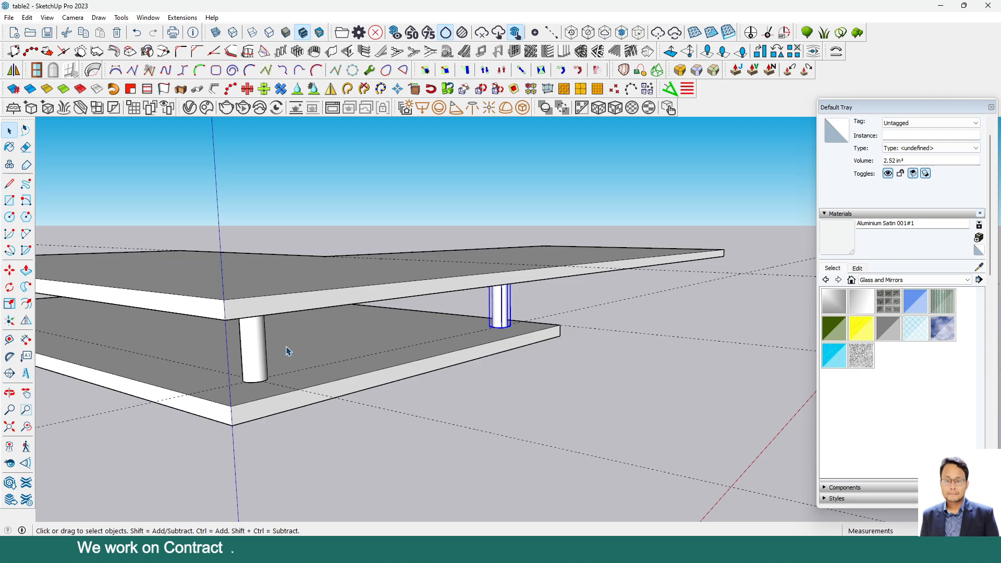
pyautogui.click(256, 346)
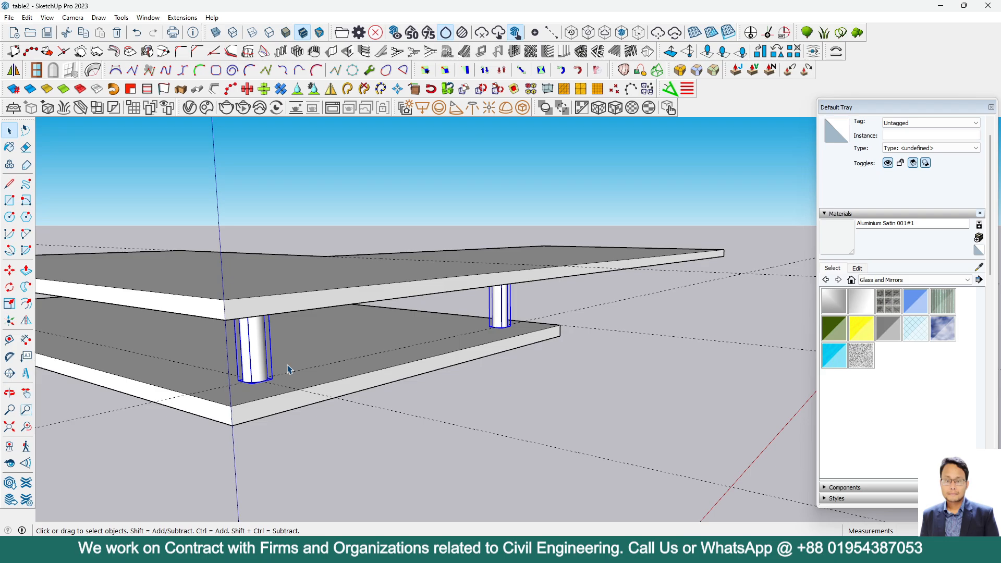
pyautogui.click(10, 270)
pyautogui.scroll(-5, 734, 364)
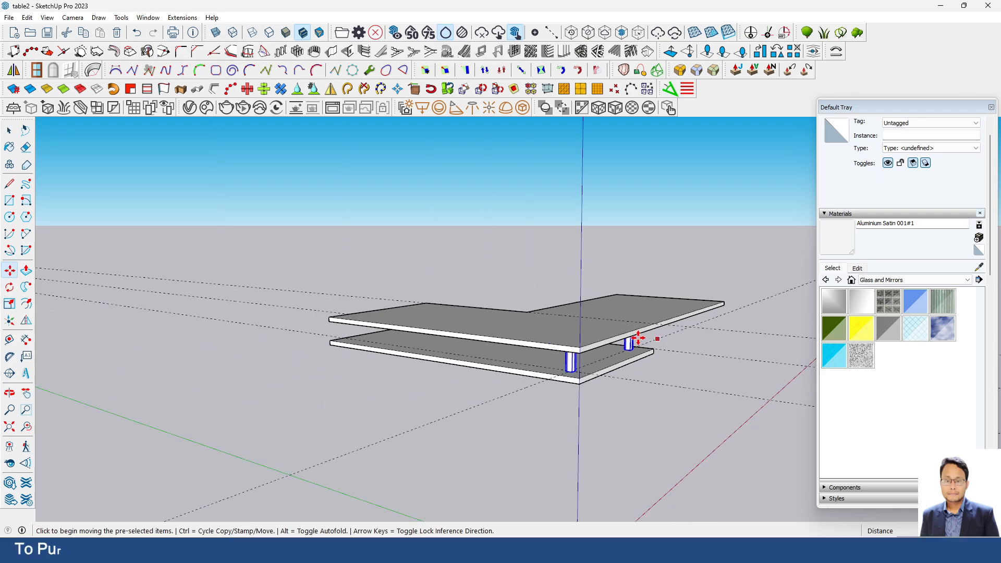
pyautogui.moveTo(549, 381); pyautogui.dragTo(661, 405, button='middle')
pyautogui.scroll(5, 614, 369)
pyautogui.press('ctrl')
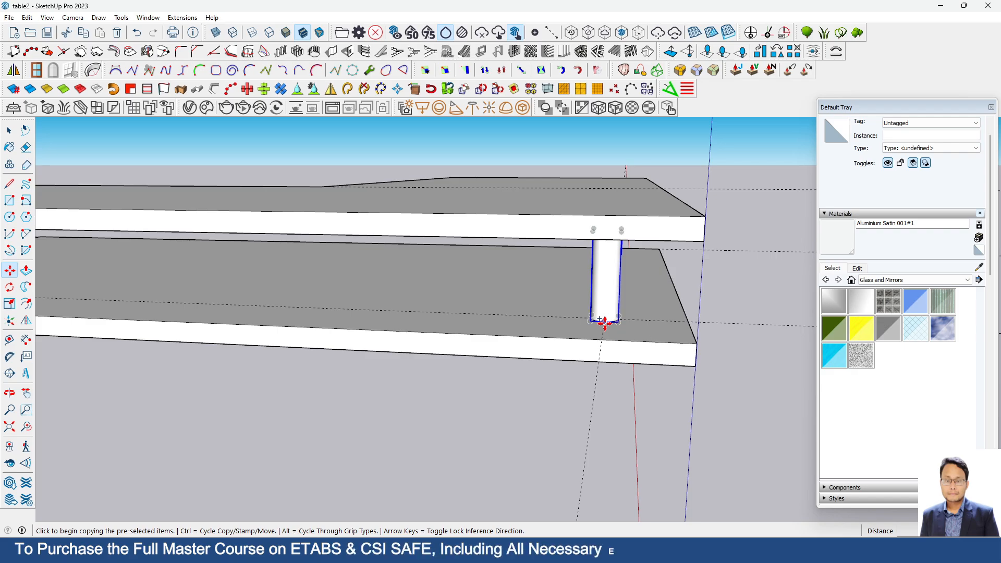
pyautogui.click(604, 322)
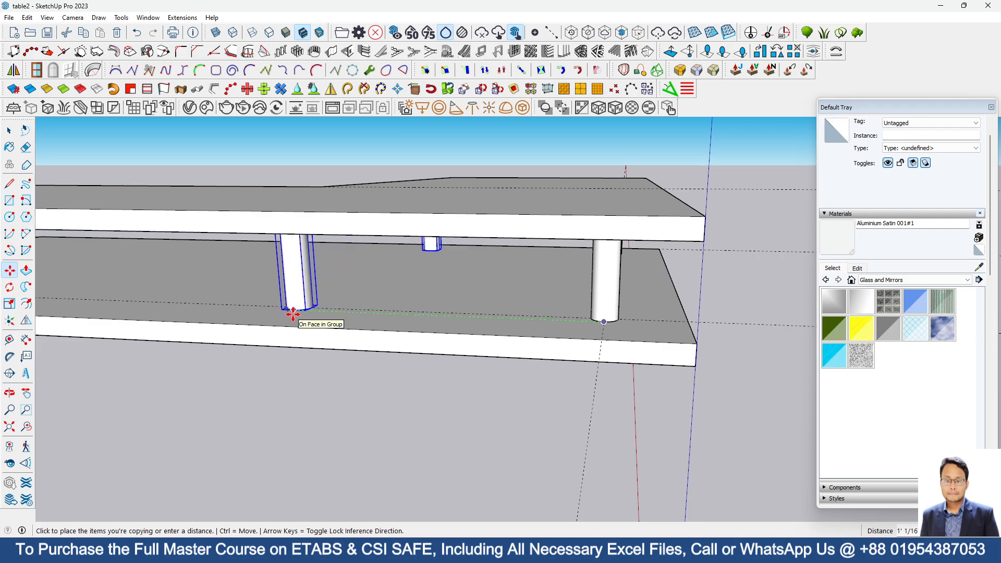
pyautogui.click(290, 315)
pyautogui.write('3')
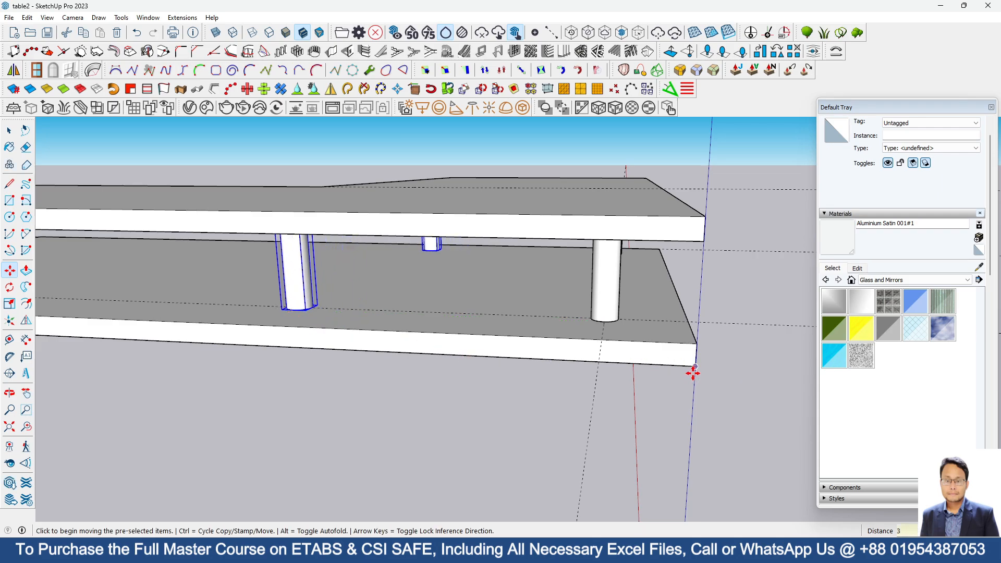
pyautogui.write('x')
pyautogui.press('Return')
pyautogui.scroll(-6, 651, 385)
pyautogui.scroll(3, 462, 375)
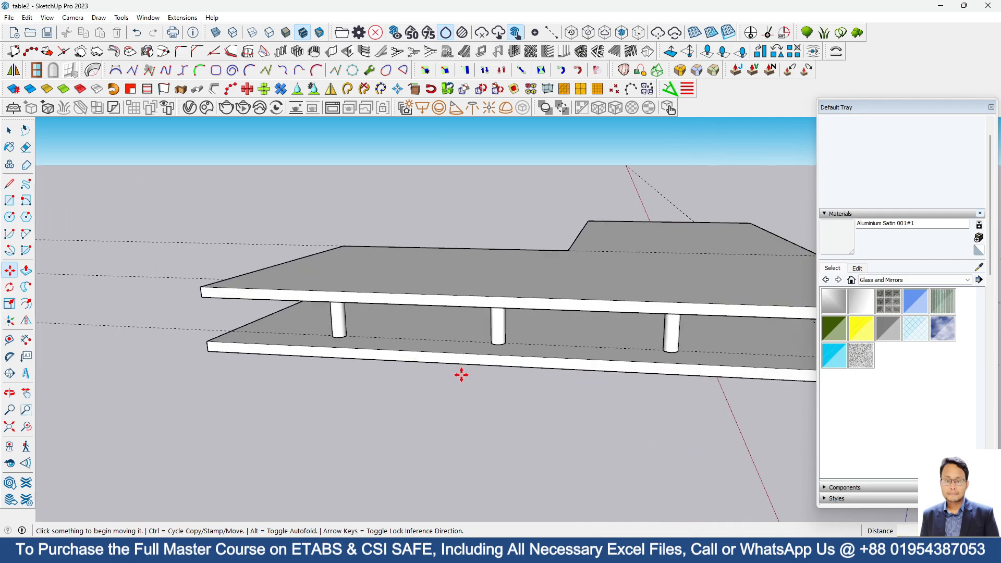
pyautogui.moveTo(461, 375); pyautogui.dragTo(386, 327, button='middle')
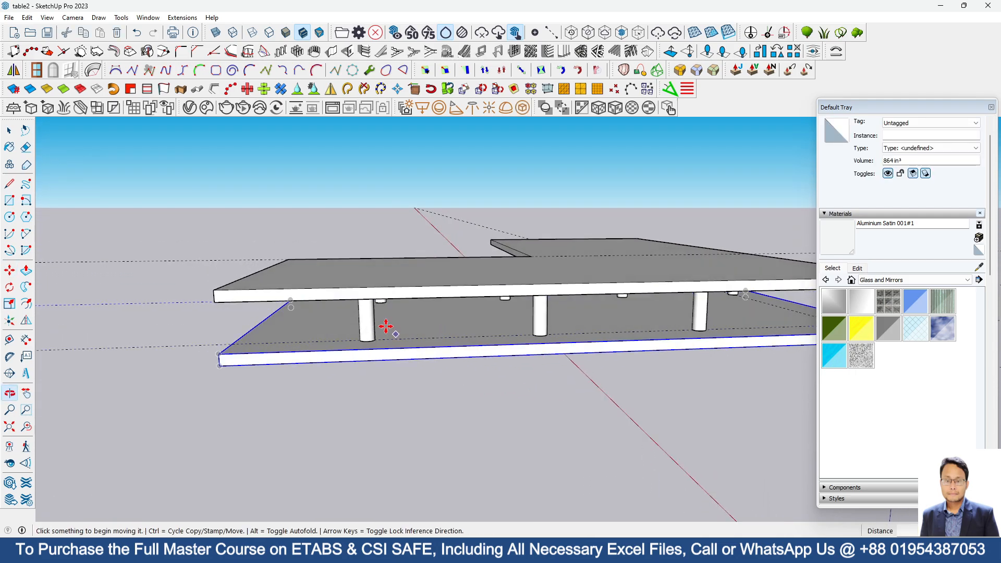
# Copy the last pair of posts about 7" further along the green axis, toward the panel's far end
pyautogui.click(15, 129)
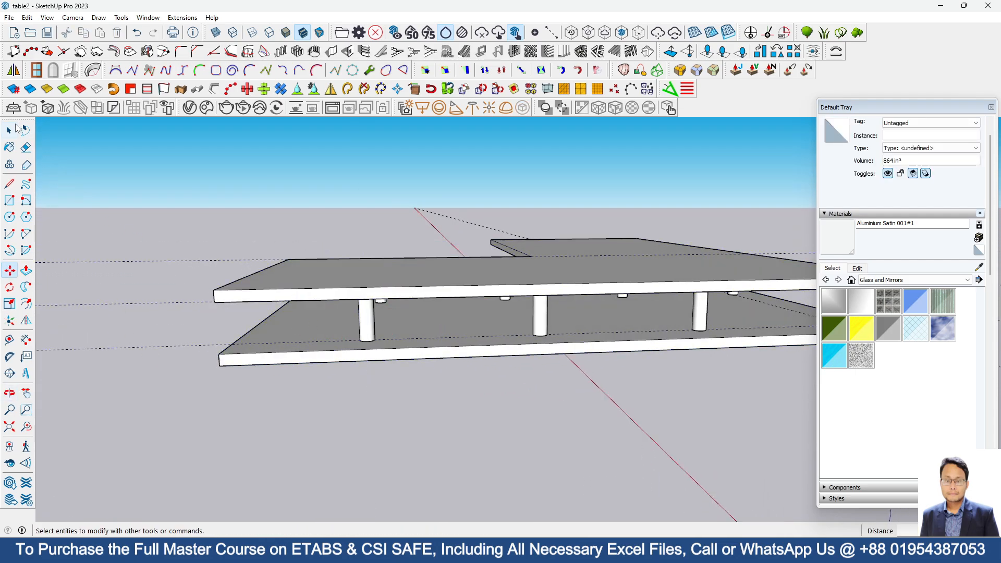
pyautogui.scroll(3, 389, 324)
pyautogui.click(352, 308)
pyautogui.scroll(2, 379, 301)
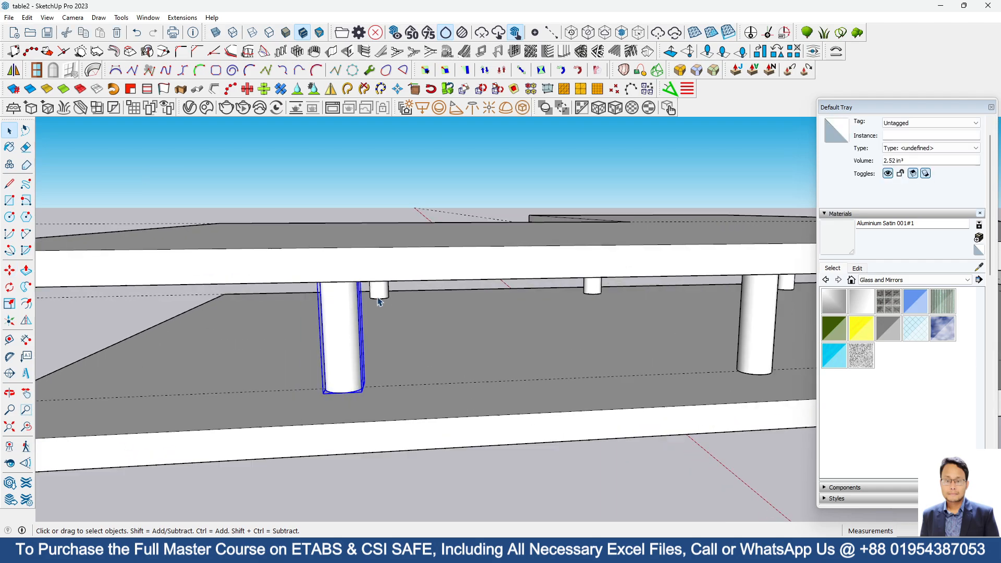
pyautogui.scroll(1, 380, 301)
pyautogui.click(10, 270)
pyautogui.scroll(-2, 642, 408)
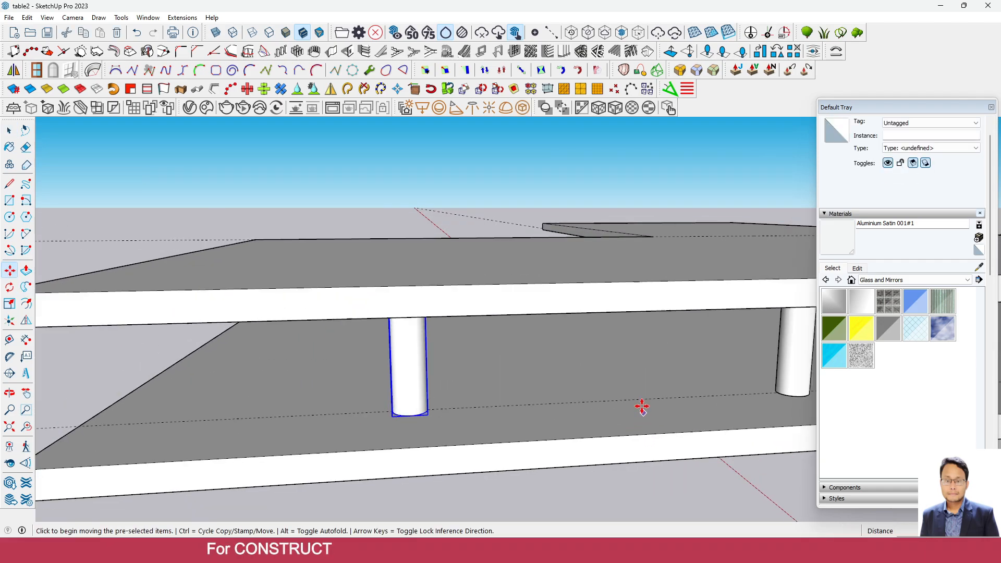
pyautogui.scroll(-1, 642, 408)
pyautogui.press('ctrl')
pyautogui.click(447, 414)
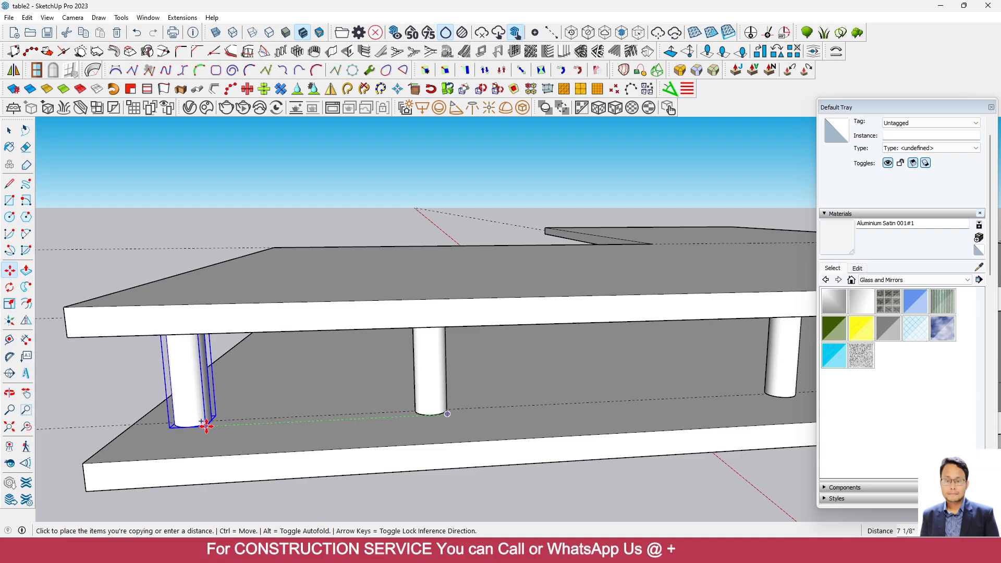
pyautogui.click(207, 426)
pyautogui.click(9, 130)
pyautogui.click(156, 195)
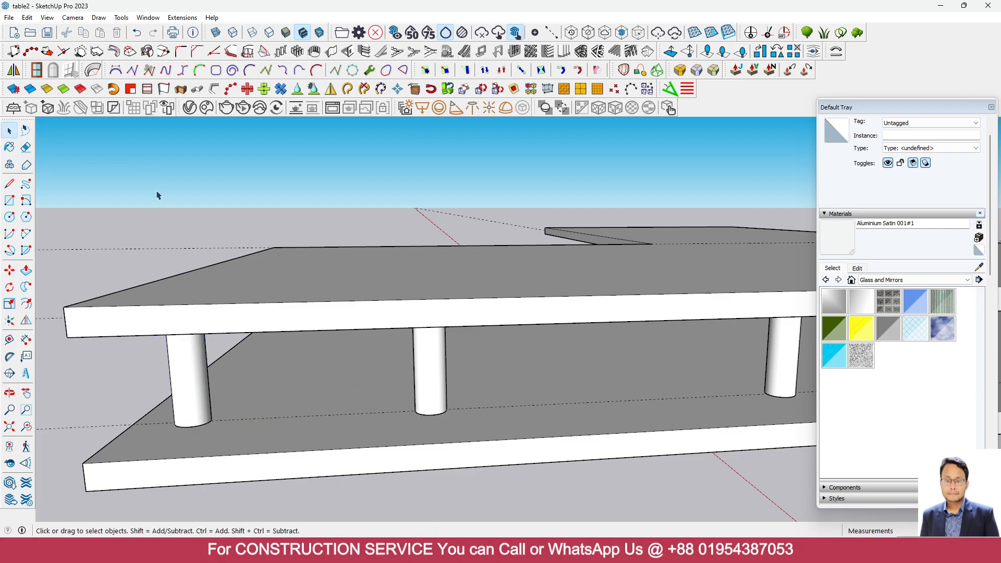
# Delete all guide lines from the model
pyautogui.scroll(-5, 434, 315)
pyautogui.moveTo(433, 315); pyautogui.dragTo(247, 242, button='middle')
pyautogui.scroll(-2, 335, 346)
pyautogui.scroll(3, 336, 347)
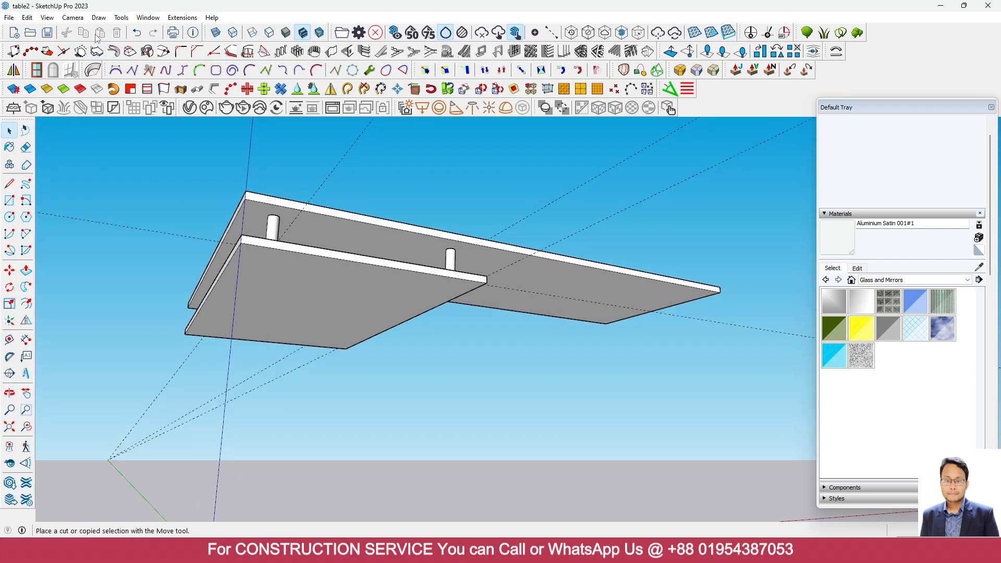
pyautogui.click(28, 18)
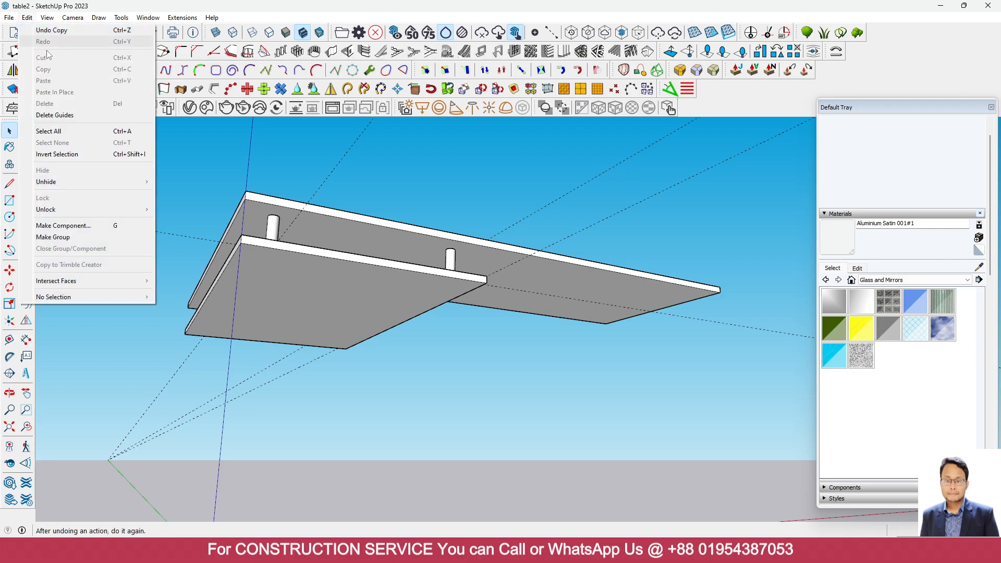
pyautogui.click(69, 117)
# Draw a 2' by 4' rectangle over the underside of the lower panel and make it a group
pyautogui.moveTo(239, 303); pyautogui.dragTo(150, 251, button='middle')
pyautogui.click(9, 201)
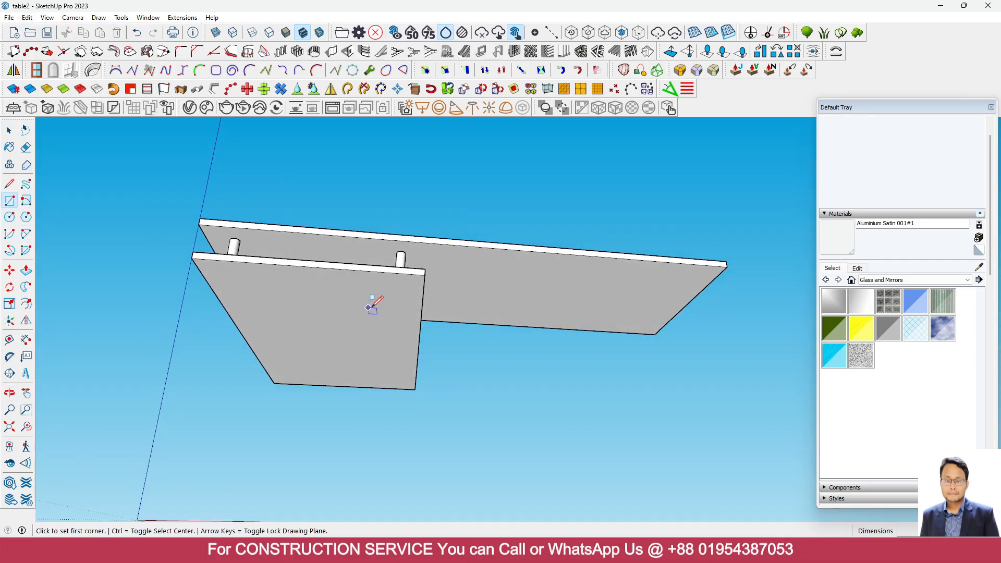
pyautogui.click(423, 273)
pyautogui.scroll(2, 293, 373)
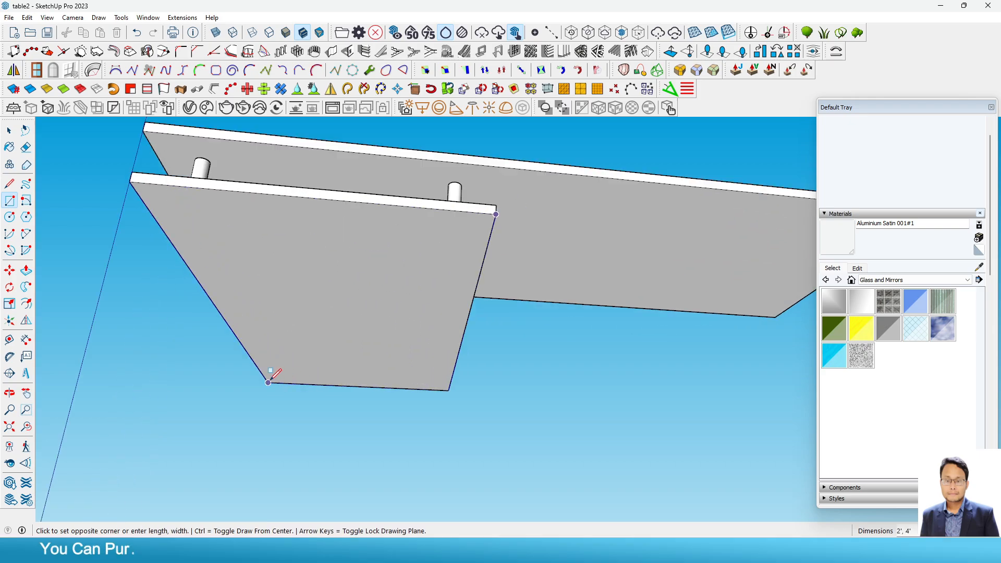
pyautogui.click(270, 379)
pyautogui.press('space')
pyautogui.click(262, 252)
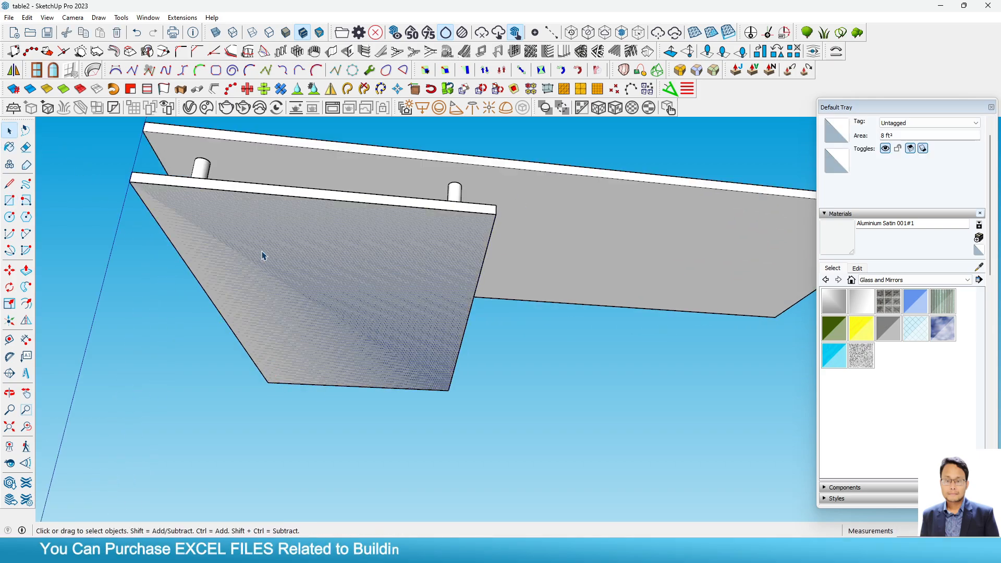
pyautogui.rightClick(262, 251)
pyautogui.click(324, 345)
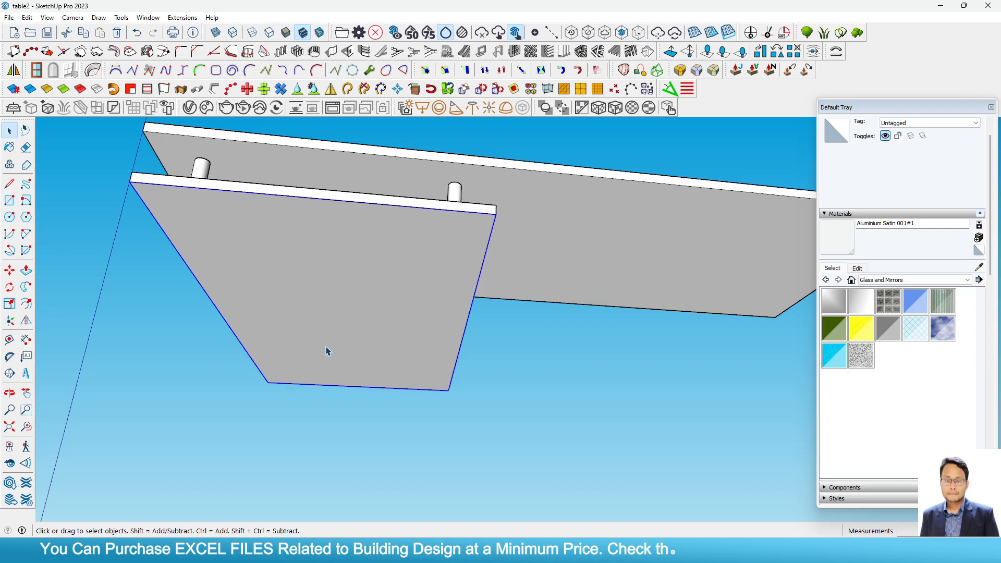
pyautogui.doubleClick(269, 246)
pyautogui.moveTo(270, 246); pyautogui.dragTo(249, 406, button='middle')
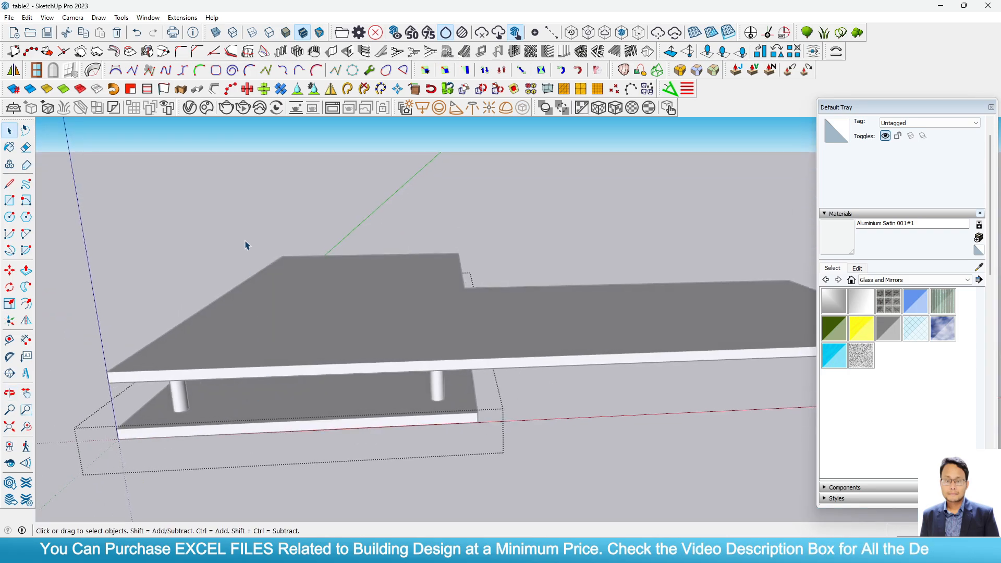
pyautogui.scroll(-2, 245, 245)
pyautogui.click(343, 365)
# Draw a ground reference line about 3' 4" long from the origin along the red axis
pyautogui.scroll(-2, 241, 202)
pyautogui.moveTo(243, 261); pyautogui.dragTo(317, 289, button='middle')
pyautogui.scroll(-2, 323, 388)
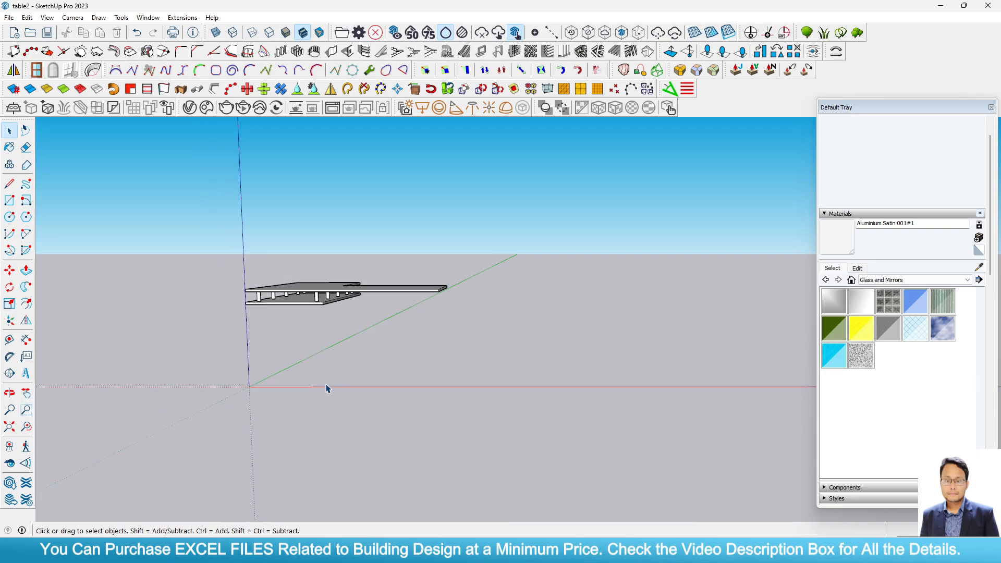
pyautogui.scroll(1, 313, 384)
pyautogui.click(10, 184)
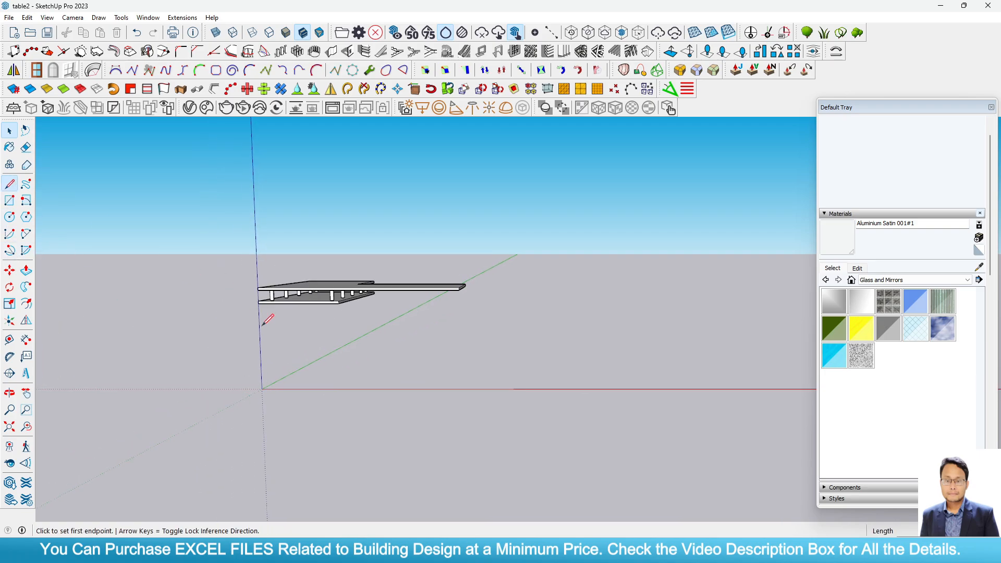
pyautogui.click(262, 389)
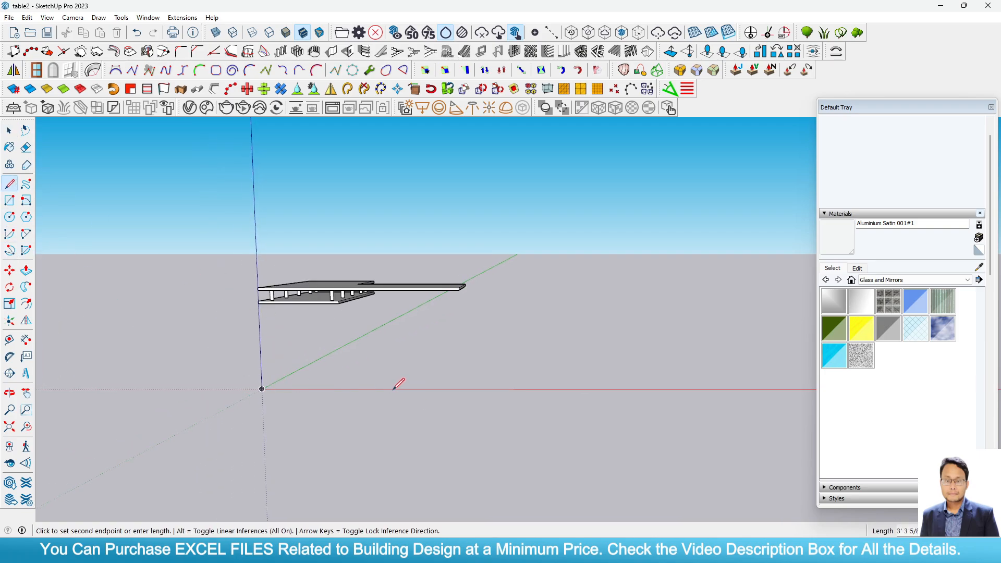
pyautogui.click(10, 130)
pyautogui.scroll(2, 316, 290)
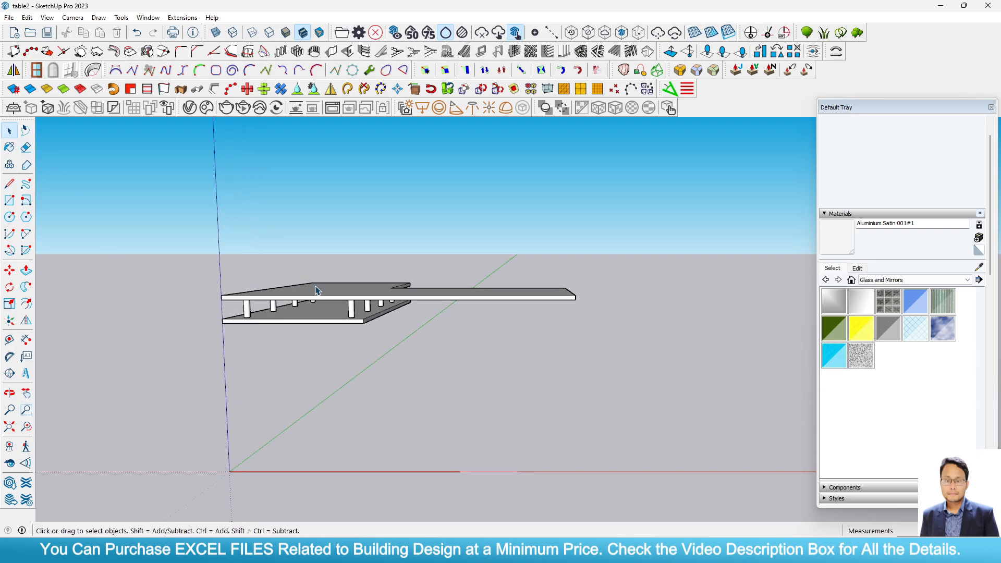
pyautogui.moveTo(317, 290); pyautogui.dragTo(351, 302, button='middle')
pyautogui.click(730, 145)
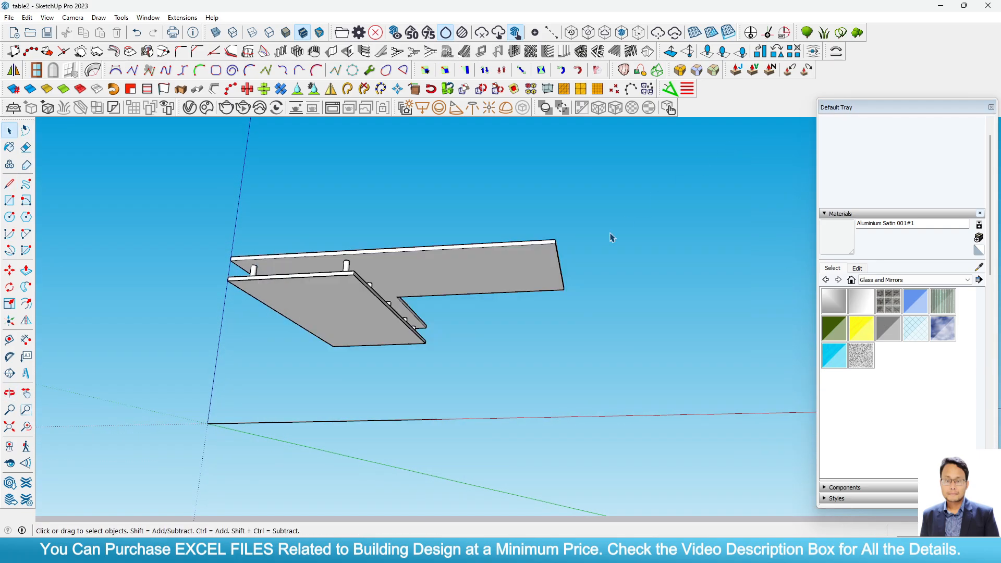
# Inside the rectangle's group, extrude the face 2' 2" down to ground level as the cabinet body
pyautogui.moveTo(610, 234); pyautogui.dragTo(359, 244, button='middle')
pyautogui.doubleClick(380, 264)
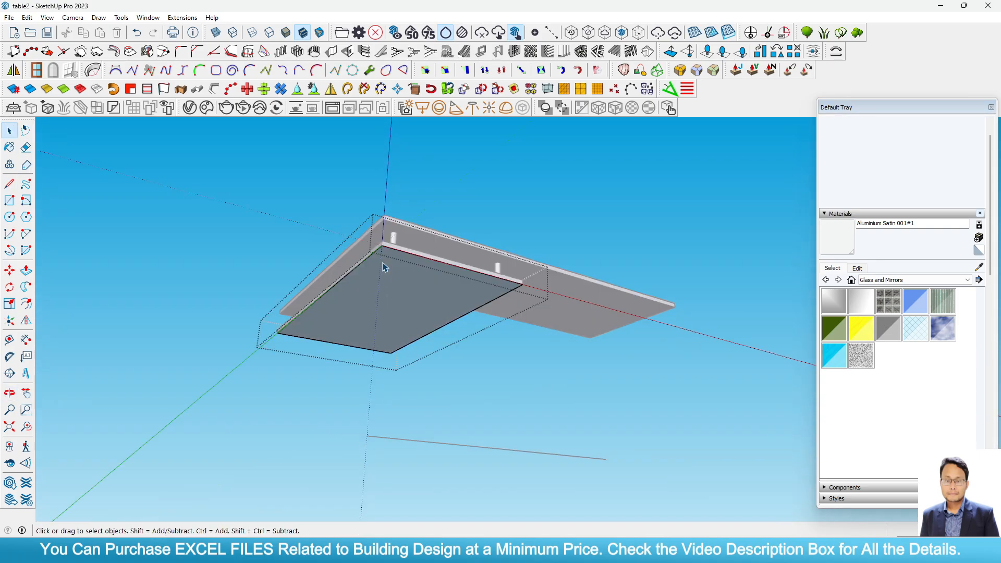
pyautogui.click(380, 264)
pyautogui.press('p')
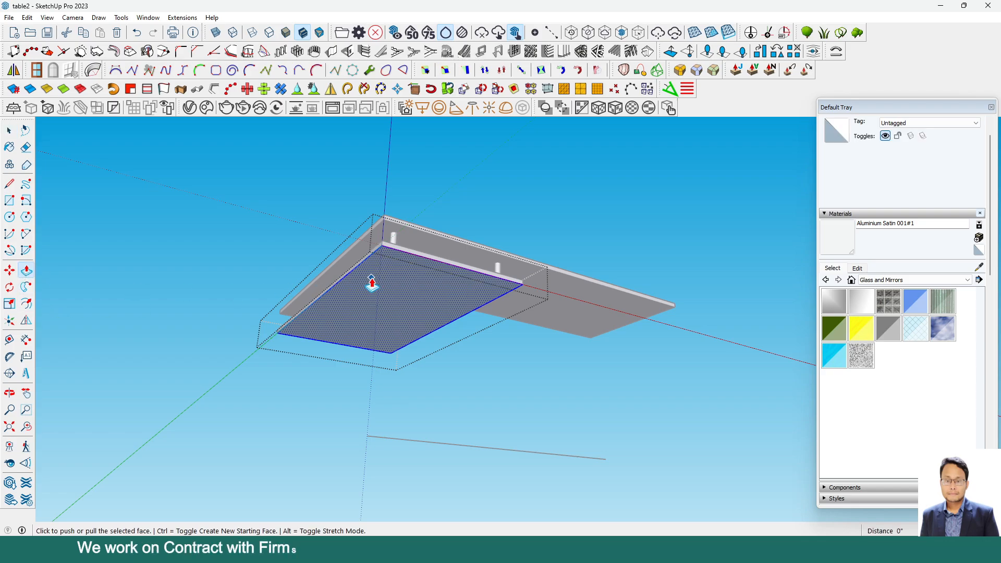
pyautogui.click(372, 284)
pyautogui.moveTo(373, 353); pyautogui.dragTo(335, 469, button='middle')
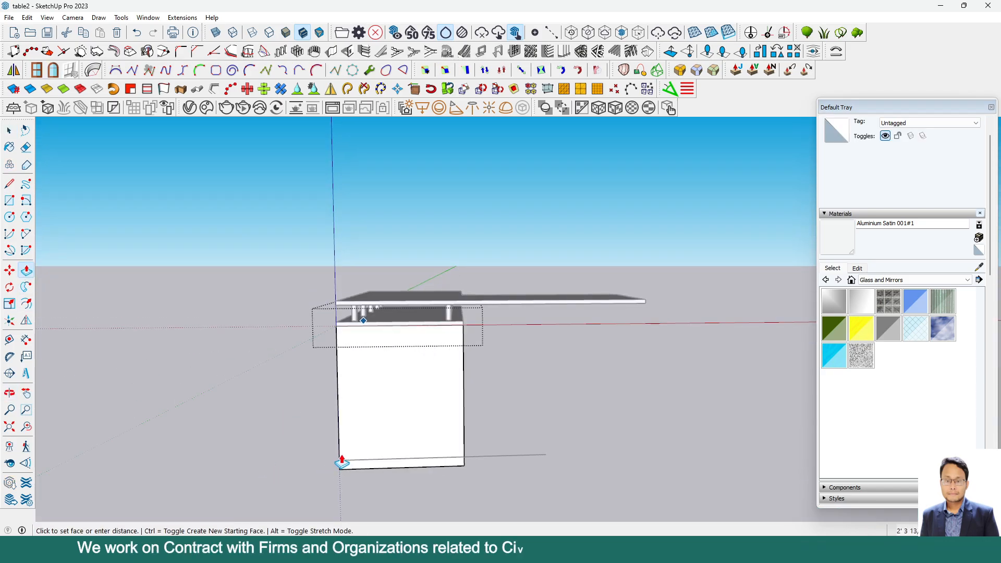
pyautogui.click(339, 465)
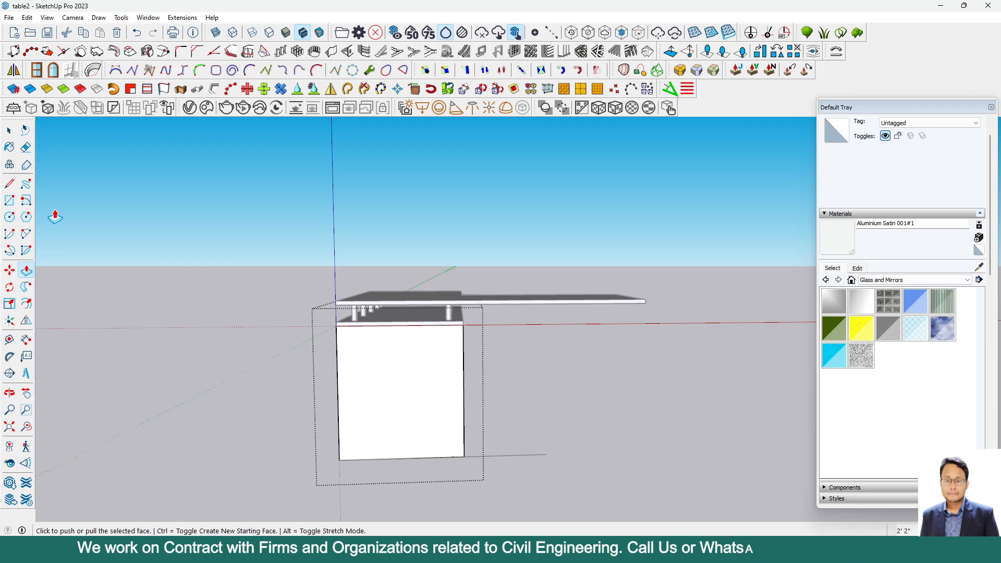
# Close the cabinet body's group and check the desk base in the reference picture in Paint
pyautogui.click(10, 130)
pyautogui.click(396, 260)
pyautogui.scroll(-4, 497, 292)
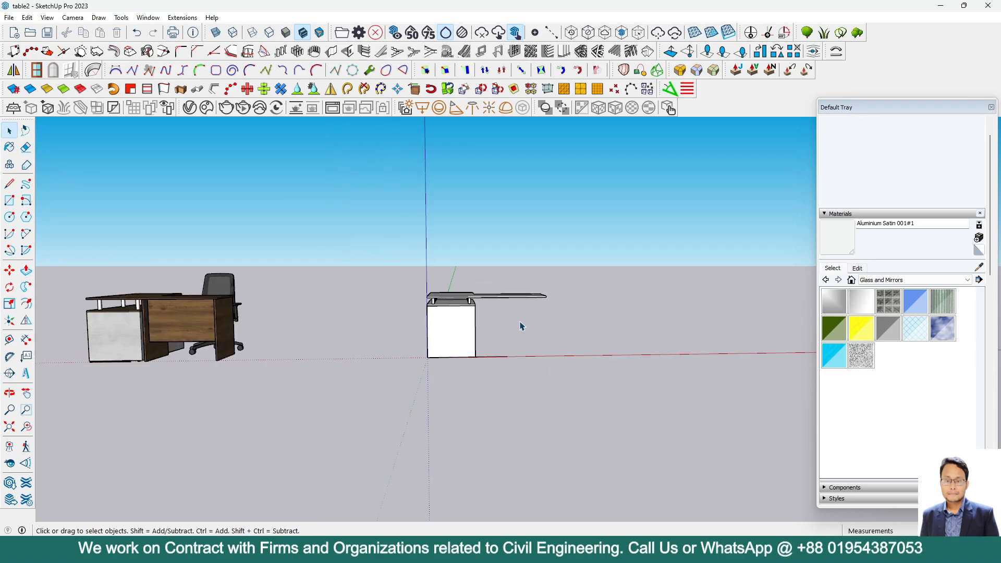
pyautogui.moveTo(522, 324); pyautogui.dragTo(482, 395, button='middle')
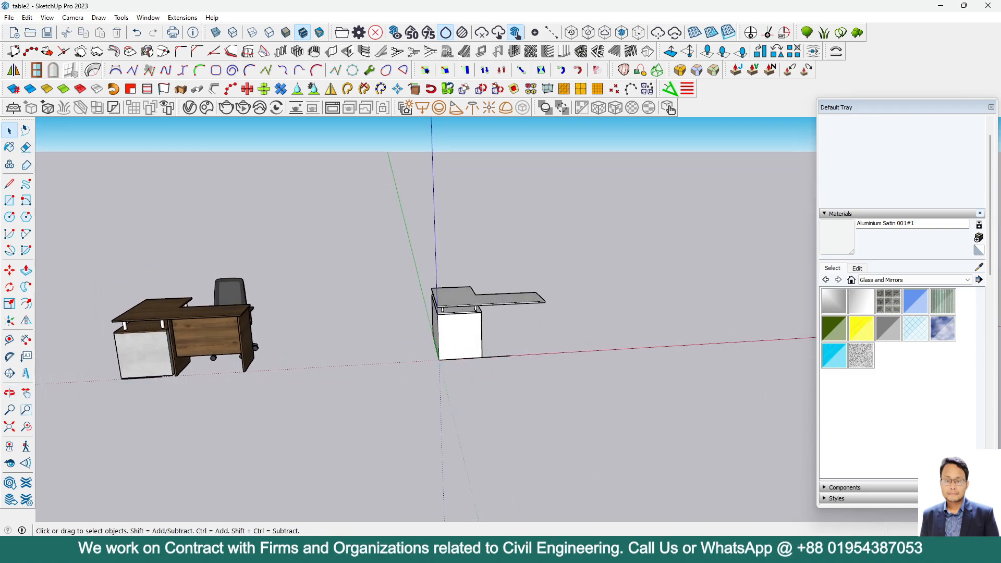
pyautogui.click(772, 502)
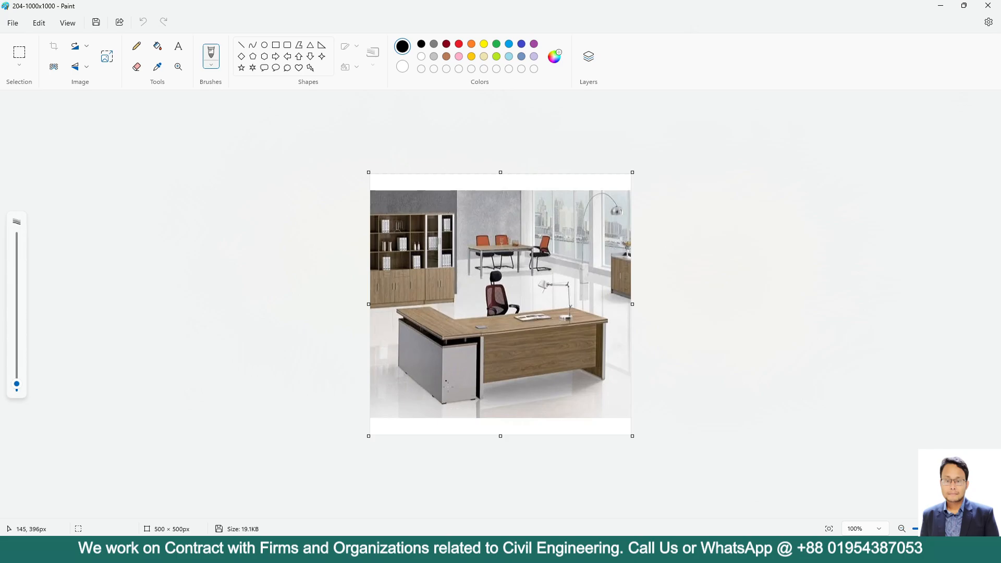
pyautogui.click(943, 9)
# Inside the cabinet body's group, push its underside up 1/2" and close the group
pyautogui.moveTo(464, 387)
pyautogui.mouseDown(button='middle')
pyautogui.moveTo(480, 311)
pyautogui.moveTo(471, 350)
pyautogui.mouseUp(button='middle')
pyautogui.scroll(4, 471, 349)
pyautogui.doubleClick(425, 304)
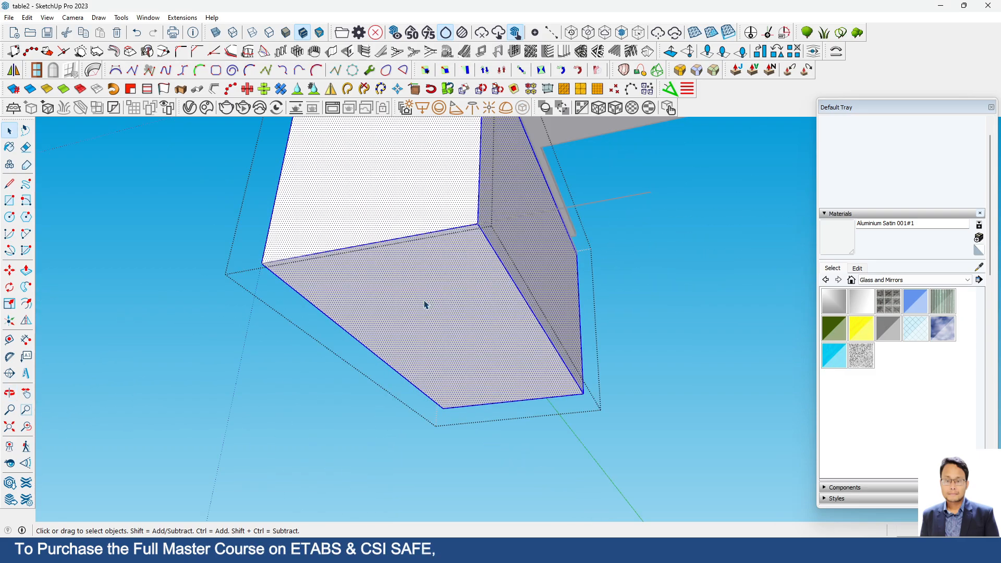
pyautogui.click(26, 270)
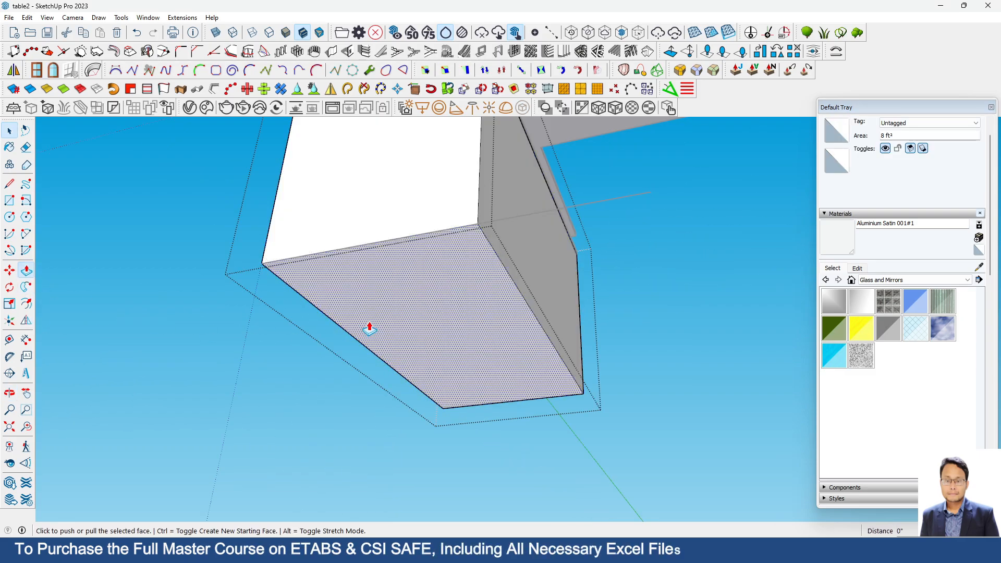
pyautogui.click(374, 319)
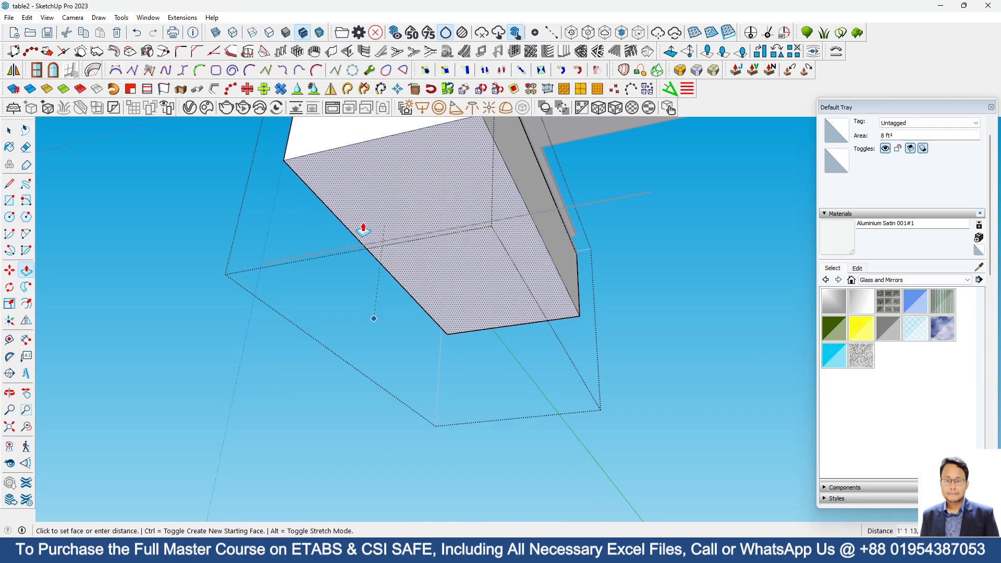
pyautogui.write('.5')
pyautogui.press('Return')
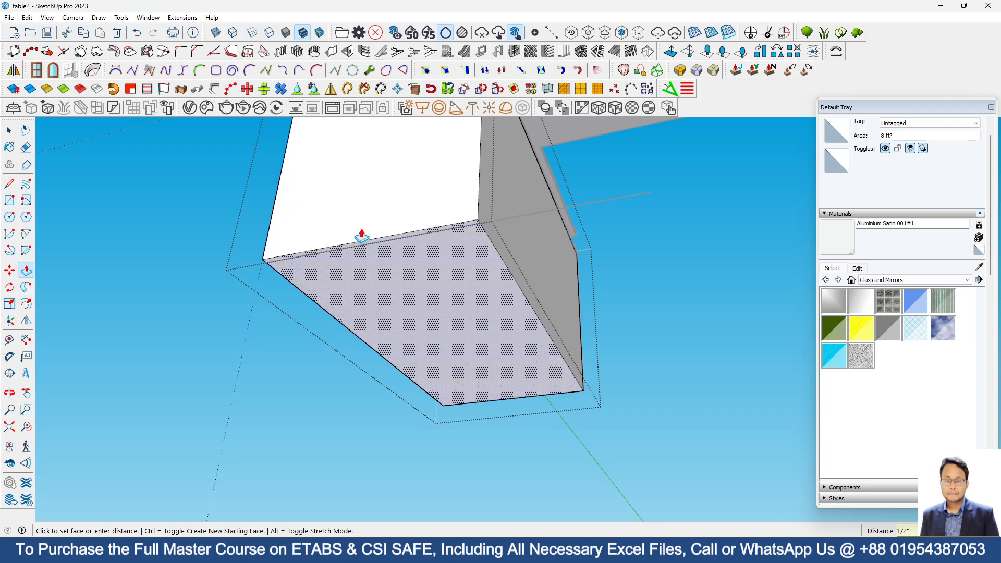
pyautogui.scroll(-2, 383, 295)
pyautogui.moveTo(502, 345); pyautogui.dragTo(407, 504, button='middle')
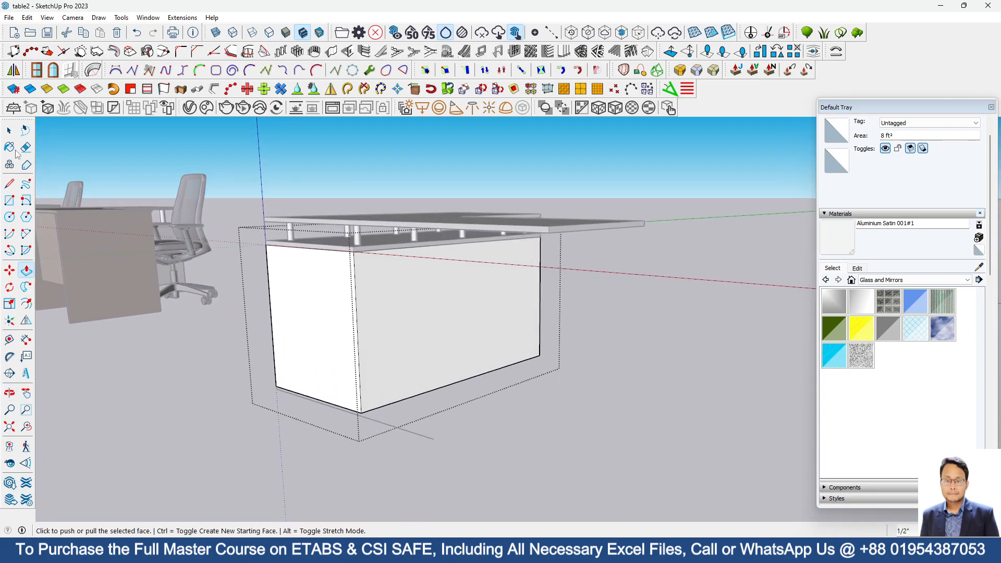
pyautogui.click(14, 131)
pyautogui.click(270, 174)
# Examine the gap between the cabinet body's underside and the ground reference line
pyautogui.scroll(2, 338, 439)
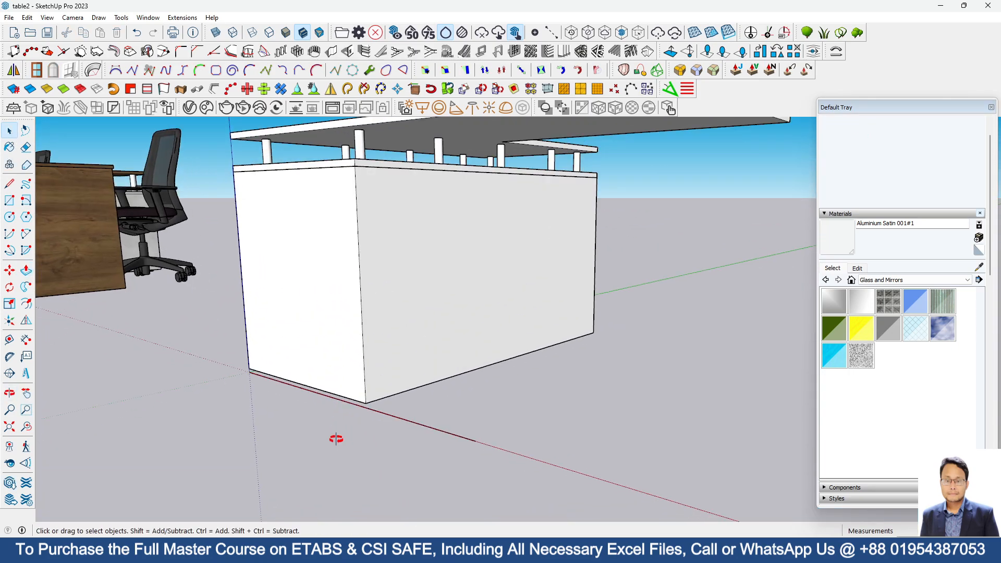
pyautogui.moveTo(337, 439); pyautogui.dragTo(592, 377, button='middle')
pyautogui.scroll(3, 523, 341)
pyautogui.moveTo(522, 343); pyautogui.dragTo(368, 449, button='middle')
pyautogui.scroll(3, 485, 353)
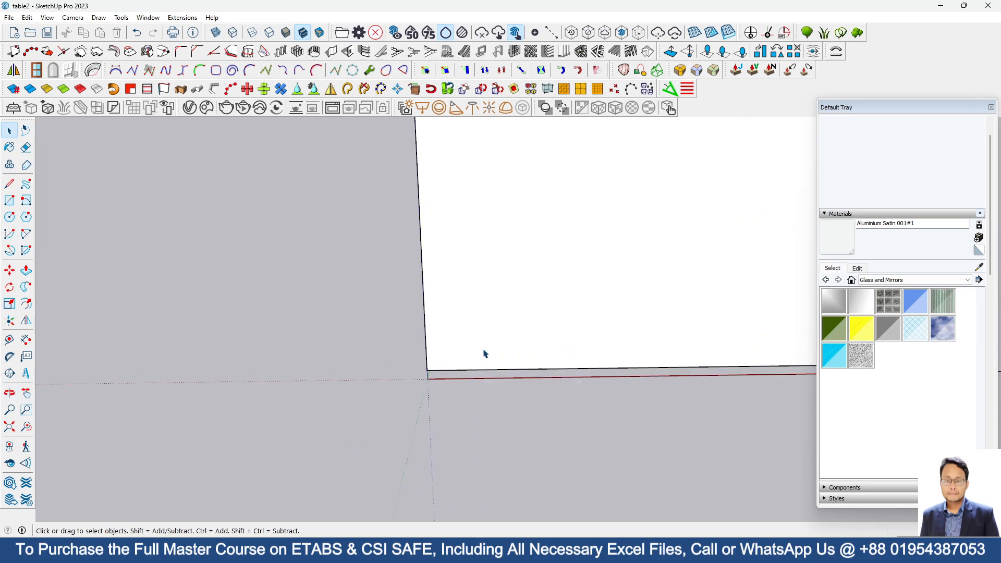
pyautogui.scroll(-3, 193, 367)
pyautogui.moveTo(407, 380); pyautogui.dragTo(422, 405, button='middle')
pyautogui.scroll(-4, 180, 342)
pyautogui.scroll(-2, 276, 340)
pyautogui.scroll(2, 294, 339)
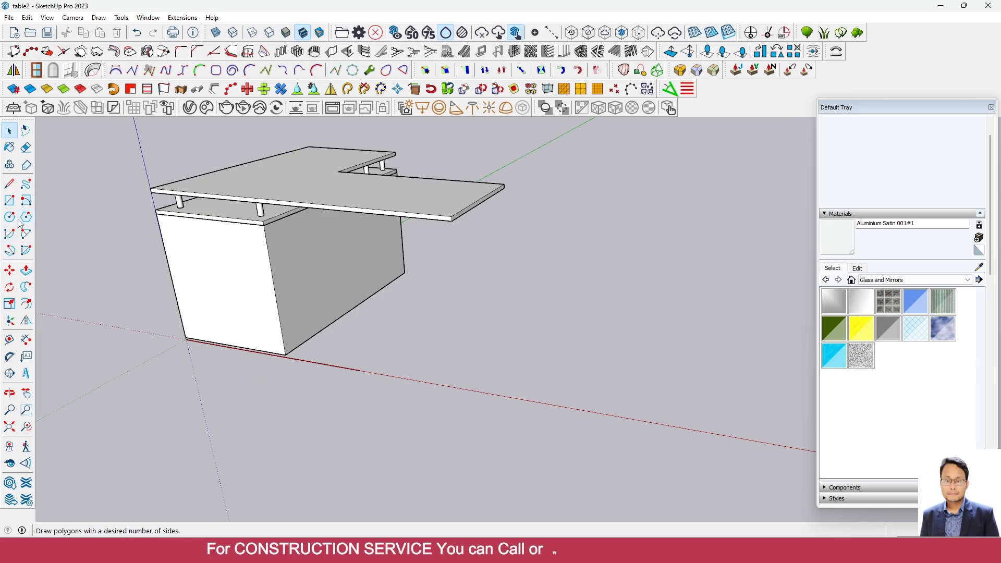
# Draw a 2" by 1" rectangle on the ground beside the red axis and make it a group
pyautogui.click(15, 201)
pyautogui.scroll(1, 476, 381)
pyautogui.click(475, 388)
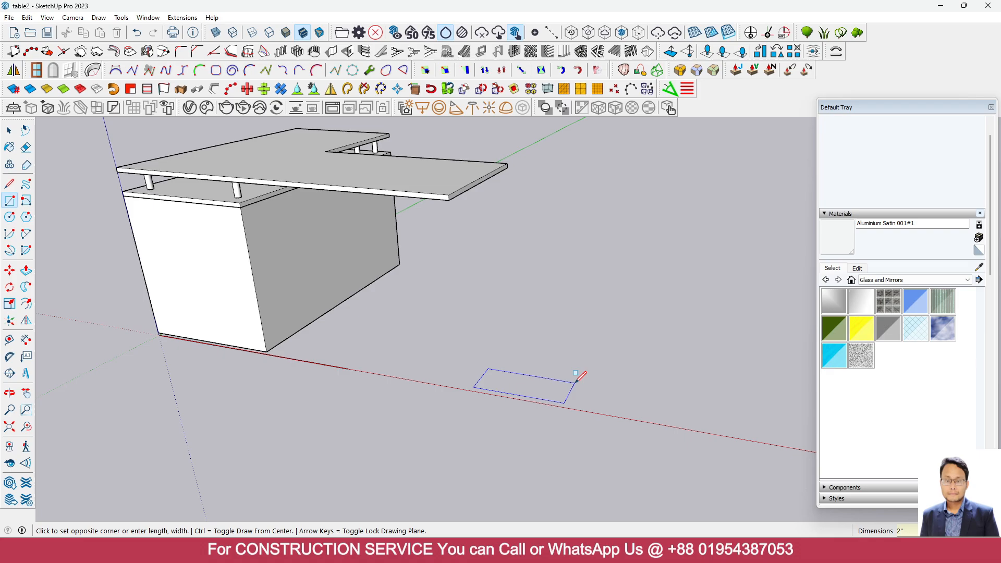
pyautogui.press('Return')
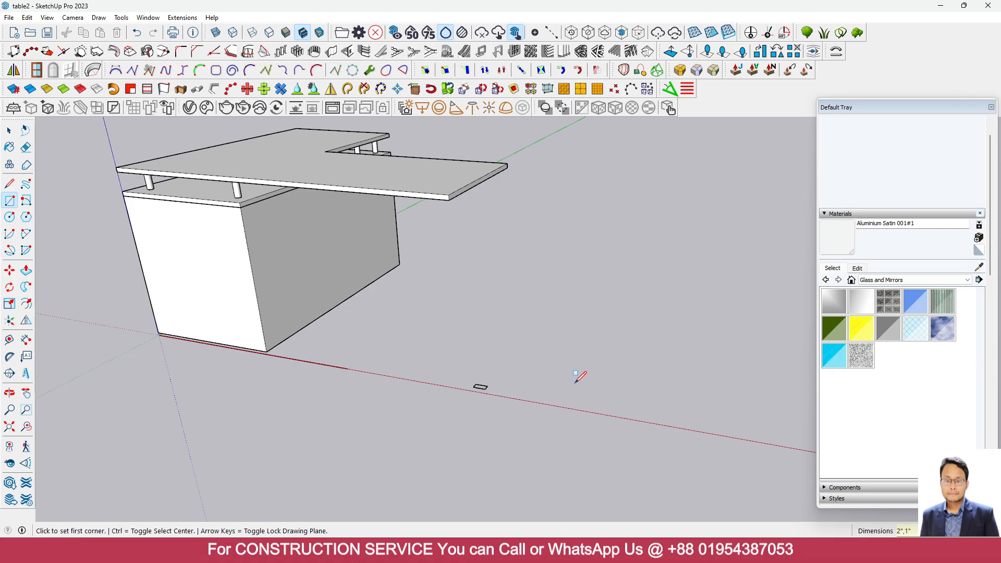
pyautogui.press('space')
pyautogui.scroll(5, 481, 386)
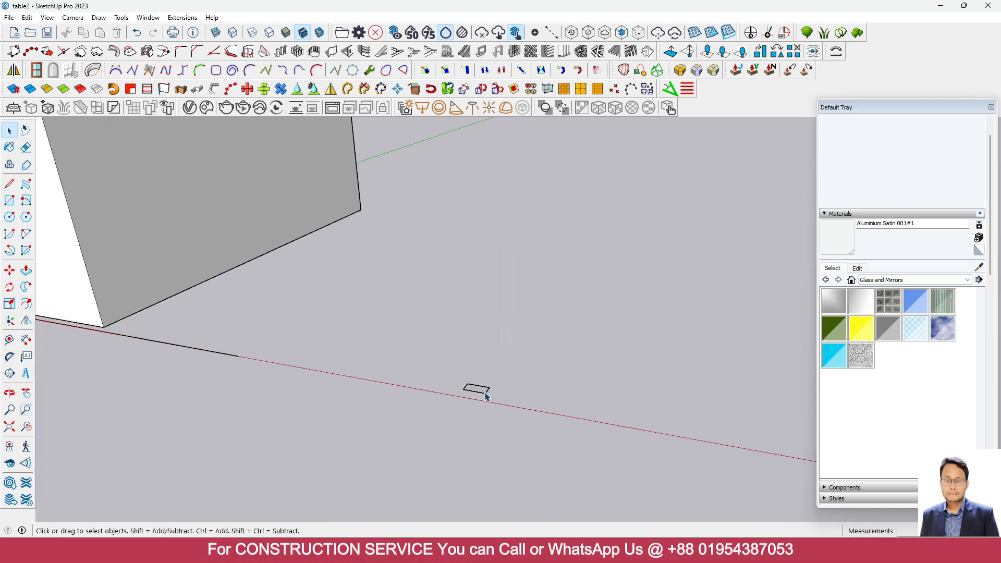
pyautogui.doubleClick(472, 392)
pyautogui.rightClick(472, 394)
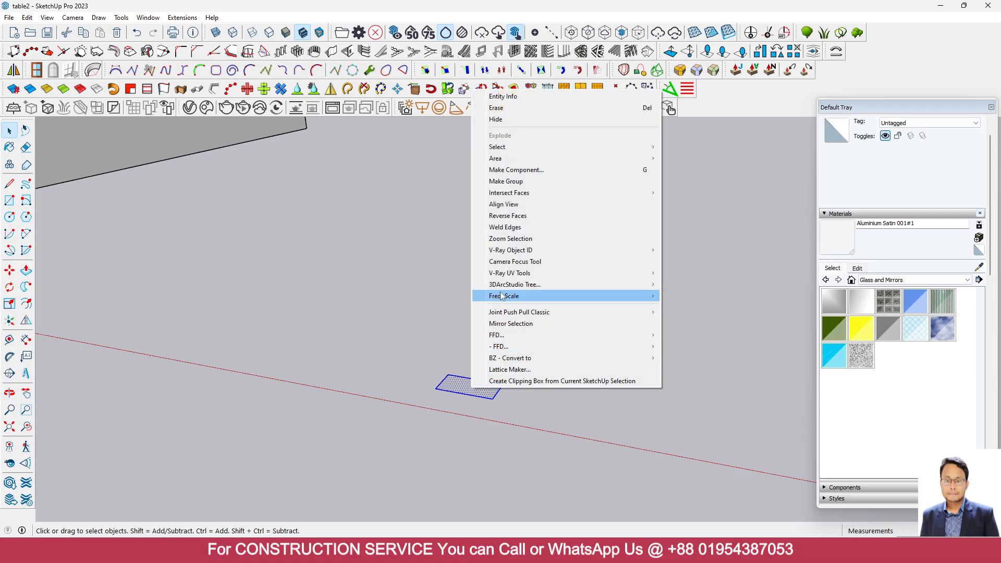
pyautogui.click(522, 181)
# Inside the small rectangle's group, extrude the face up 1/2" to form a foot block and close the group
pyautogui.doubleClick(467, 391)
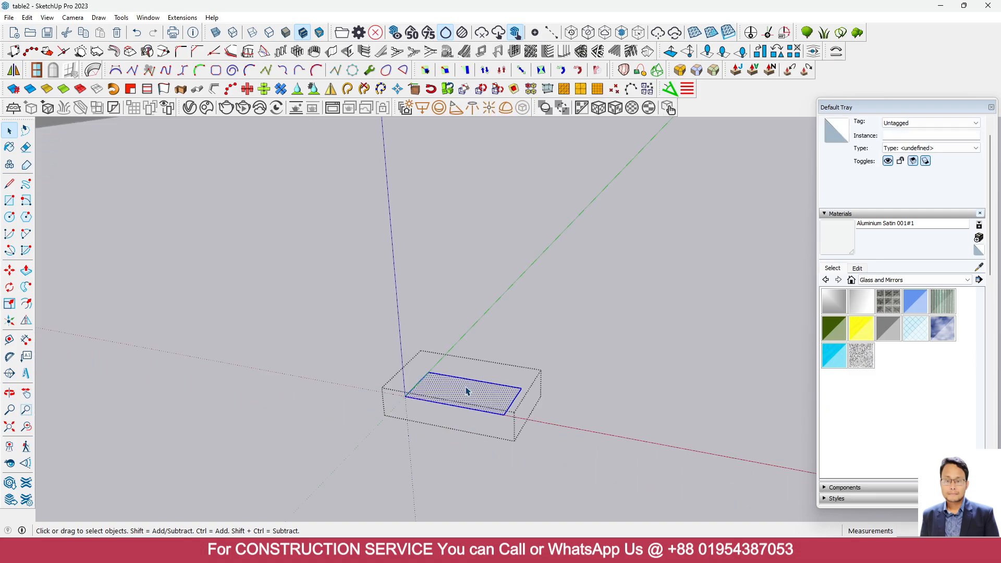
pyautogui.click(26, 270)
pyautogui.click(445, 374)
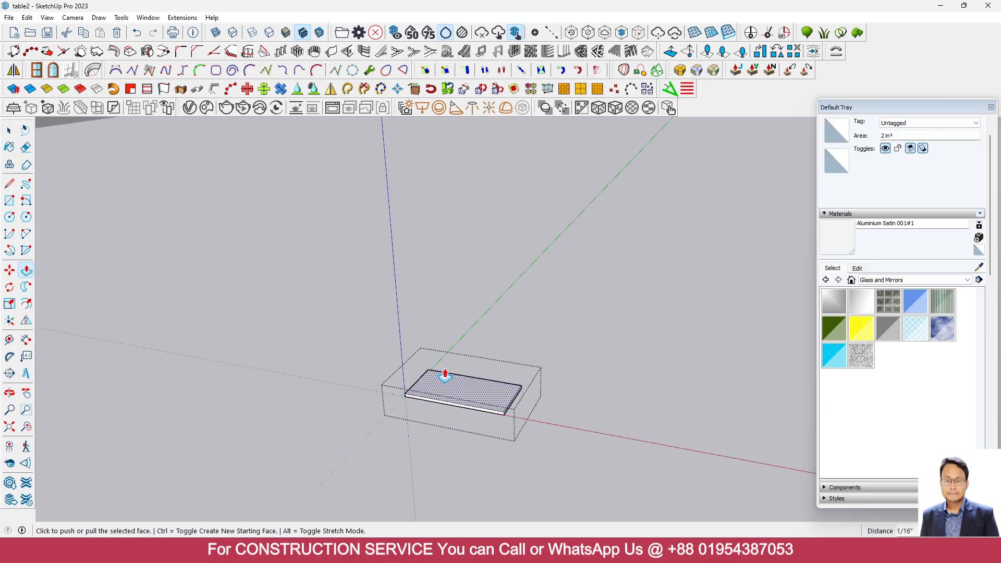
pyautogui.hotkey('ctrl', 'z')
pyautogui.click(448, 382)
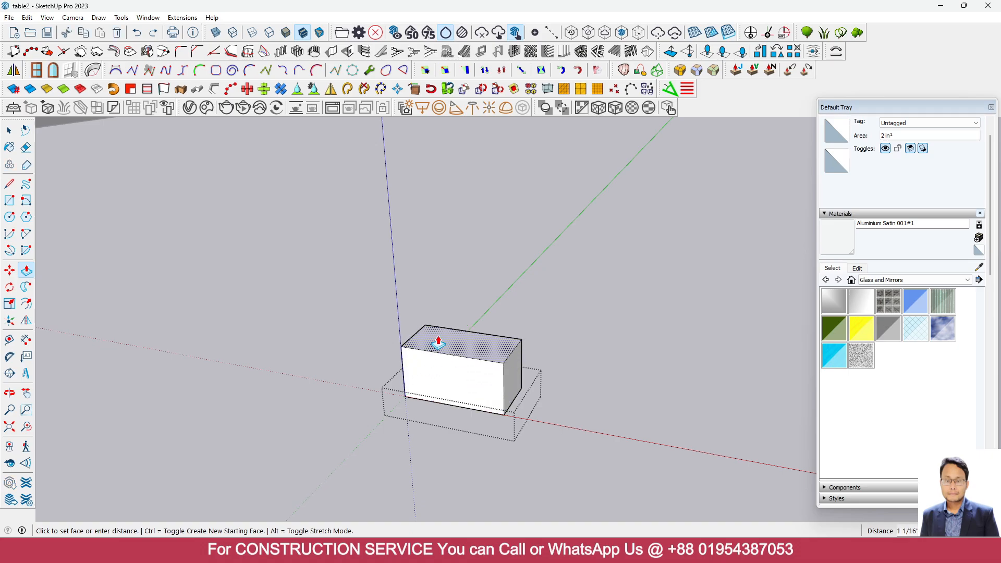
pyautogui.press('Return')
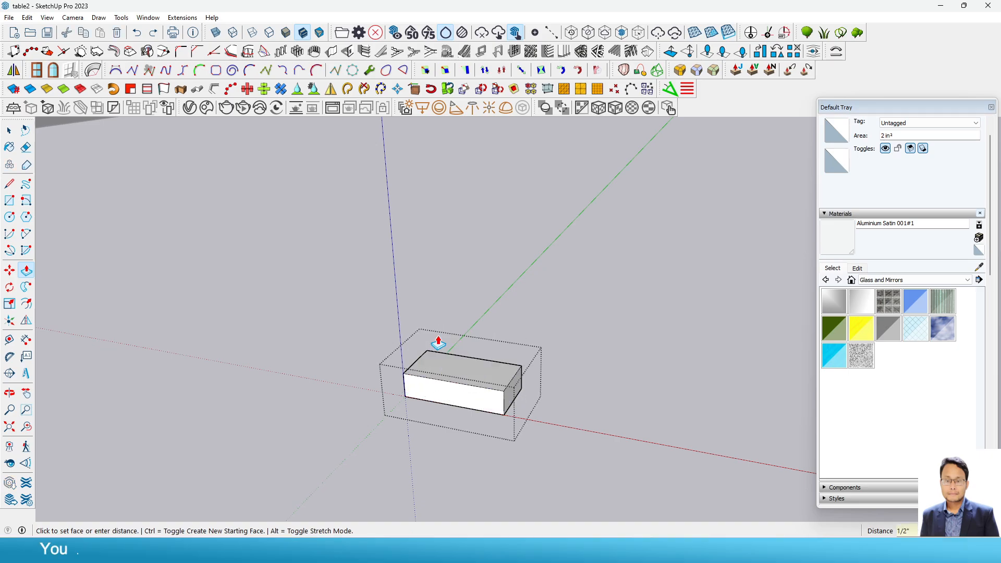
pyautogui.click(9, 130)
pyautogui.click(152, 174)
# Move the foot block under the cabinet body's bottom corner on the red axis, away from the origin
pyautogui.scroll(-2, 605, 399)
pyautogui.click(538, 405)
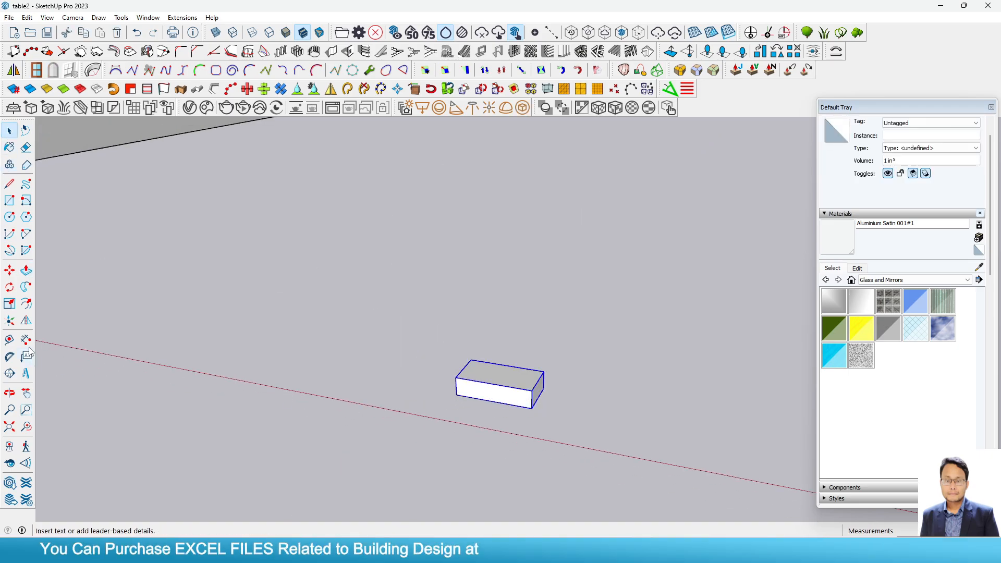
pyautogui.click(9, 270)
pyautogui.click(537, 404)
pyautogui.scroll(-6, 699, 392)
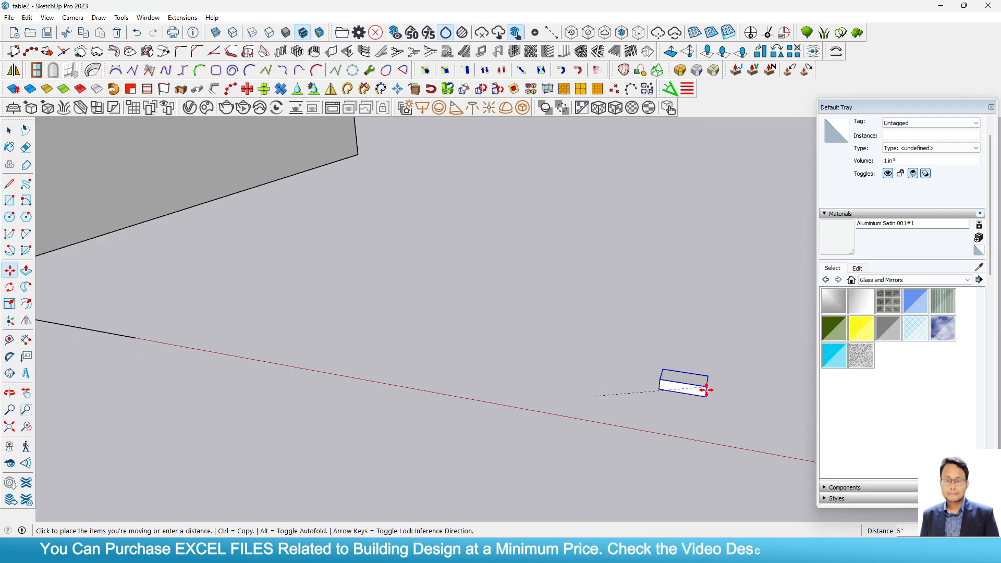
pyautogui.scroll(5, 305, 372)
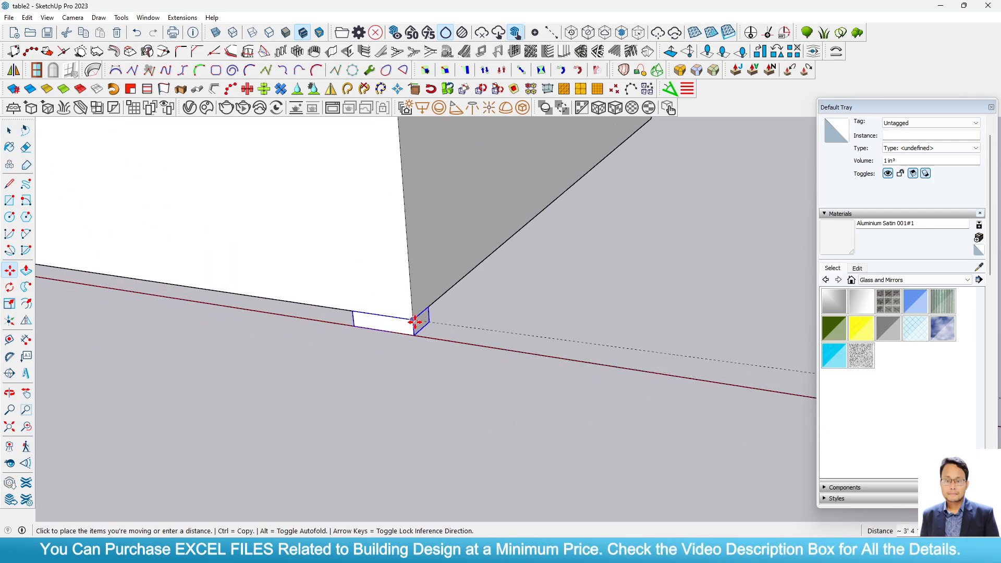
pyautogui.click(414, 328)
# Copy the foot block to the cabinet body's other bottom corner at the origin
pyautogui.scroll(-3, 412, 374)
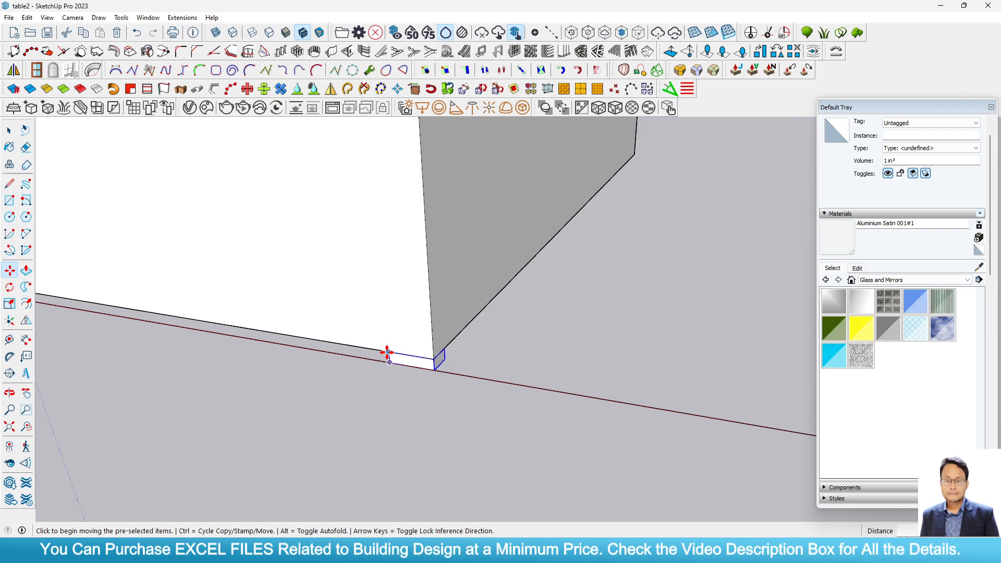
pyautogui.press('ctrl')
pyautogui.click(384, 358)
pyautogui.scroll(4, 418, 397)
pyautogui.scroll(2, 266, 365)
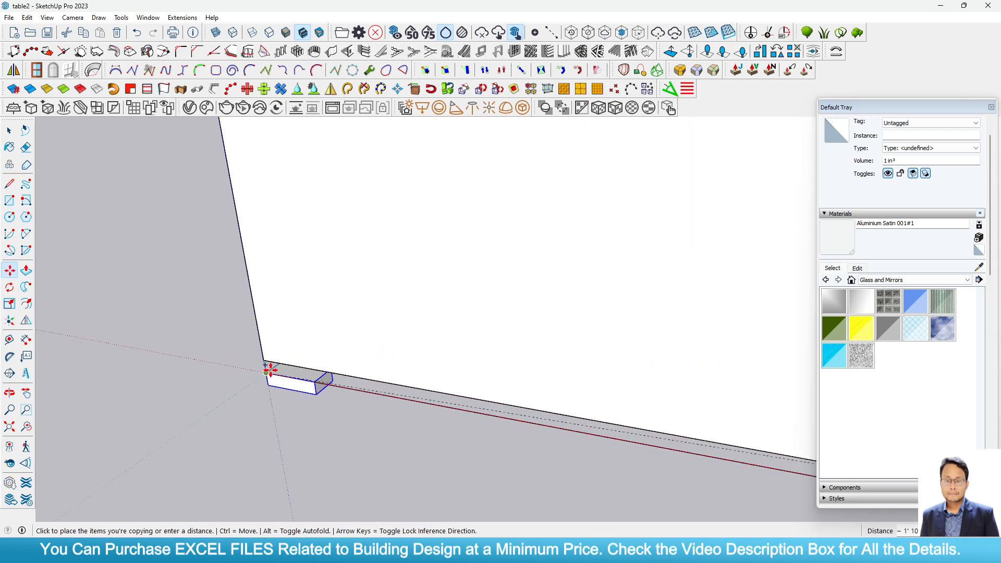
pyautogui.click(264, 359)
pyautogui.moveTo(329, 393); pyautogui.dragTo(62, 243, button='middle')
pyautogui.click(9, 130)
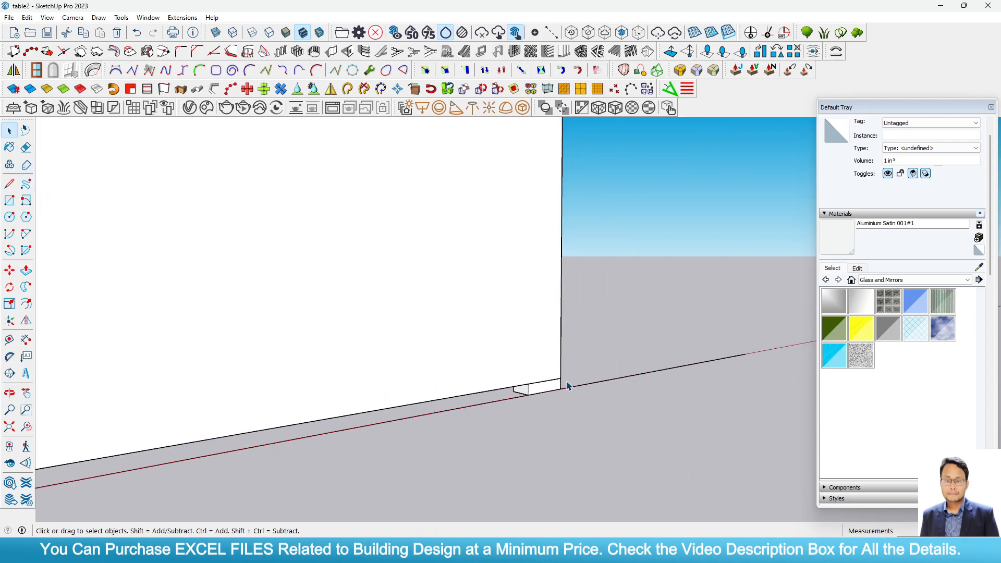
# Select both foot blocks and copy them about 1' 5" along the bottom edge of the cabinet's long side
pyautogui.scroll(-3, 576, 358)
pyautogui.scroll(3, 548, 400)
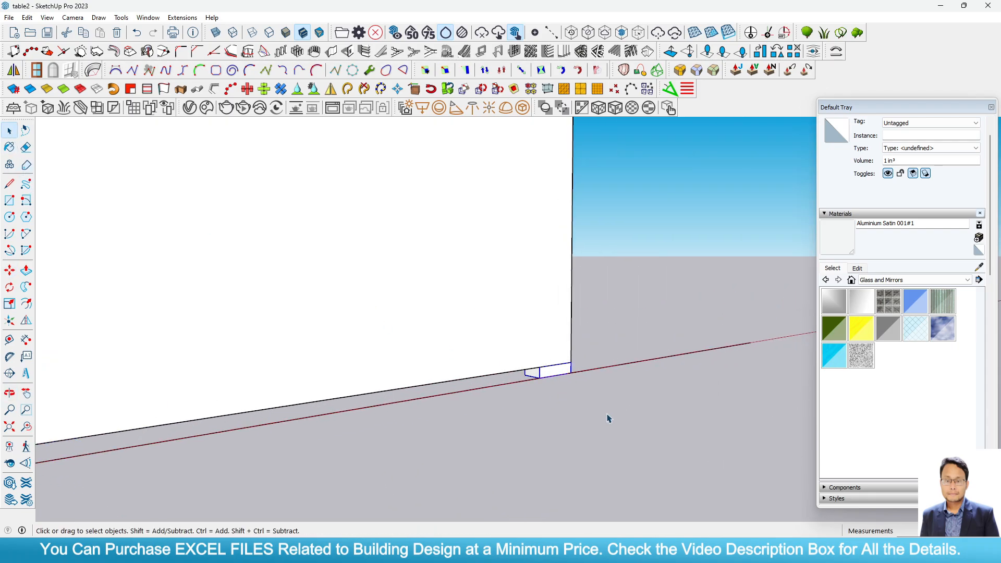
pyautogui.scroll(-3, 609, 418)
pyautogui.keyDown('shift'); pyautogui.click(330, 437); pyautogui.keyUp('shift')
pyautogui.scroll(-1, 308, 440)
pyautogui.moveTo(313, 440); pyautogui.dragTo(452, 442, button='middle')
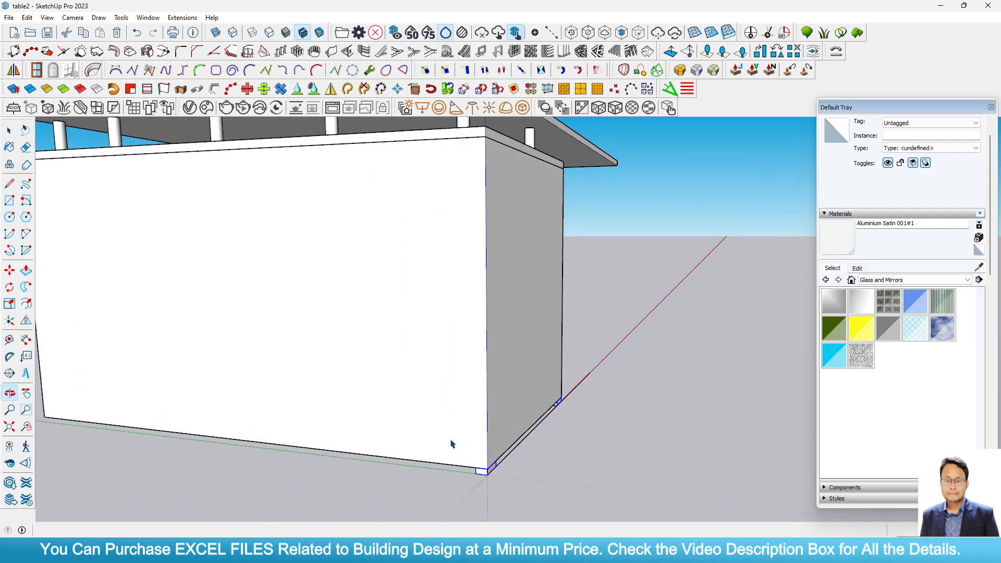
pyautogui.click(10, 270)
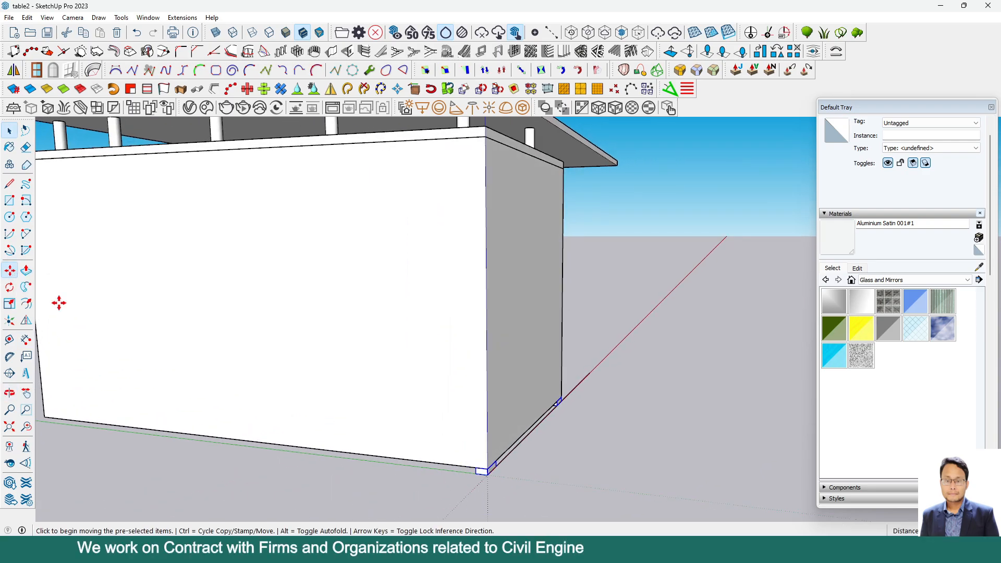
pyautogui.press('ctrl')
pyautogui.click(487, 470)
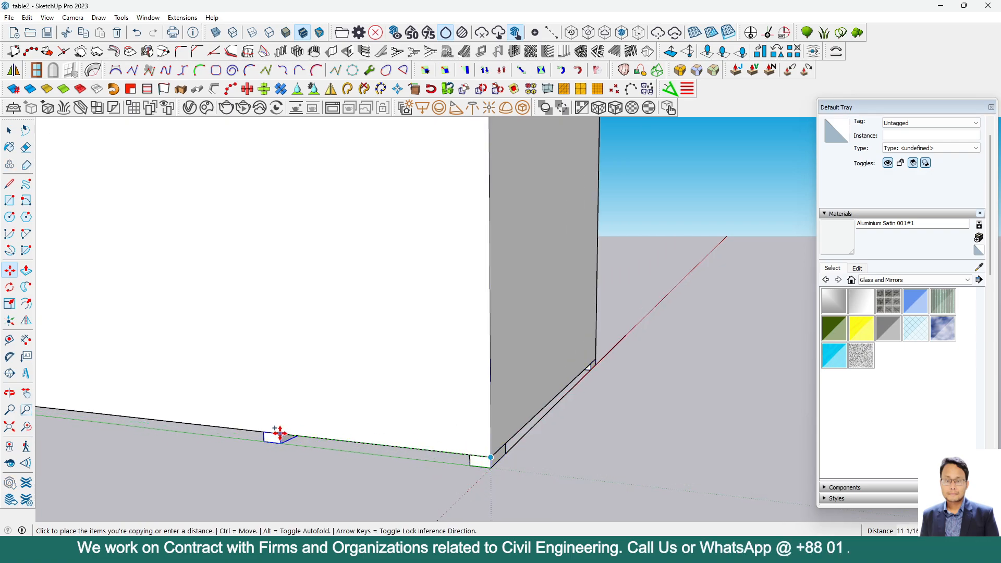
pyautogui.moveTo(280, 432); pyautogui.dragTo(666, 409, button='middle')
pyautogui.scroll(-3, 667, 409)
pyautogui.click(468, 422)
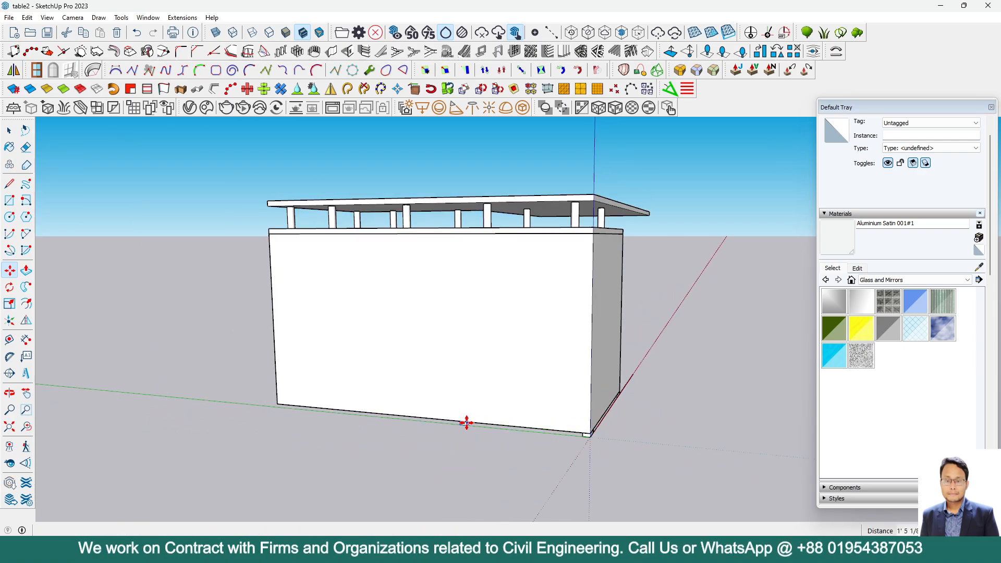
# Try to move the copied foot blocks toward the far bottom corner of the cabinet's long side
pyautogui.click(364, 412)
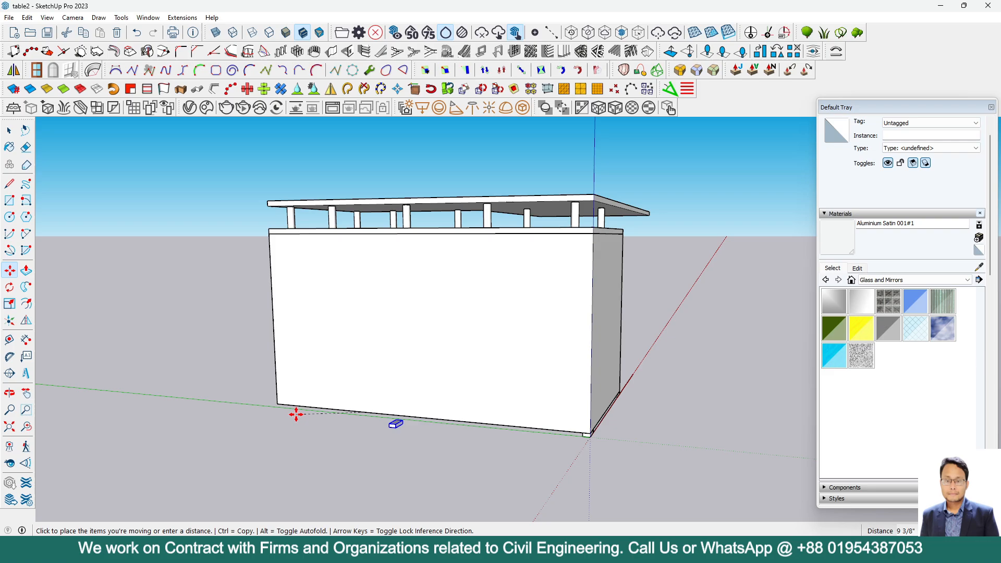
pyautogui.scroll(4, 295, 412)
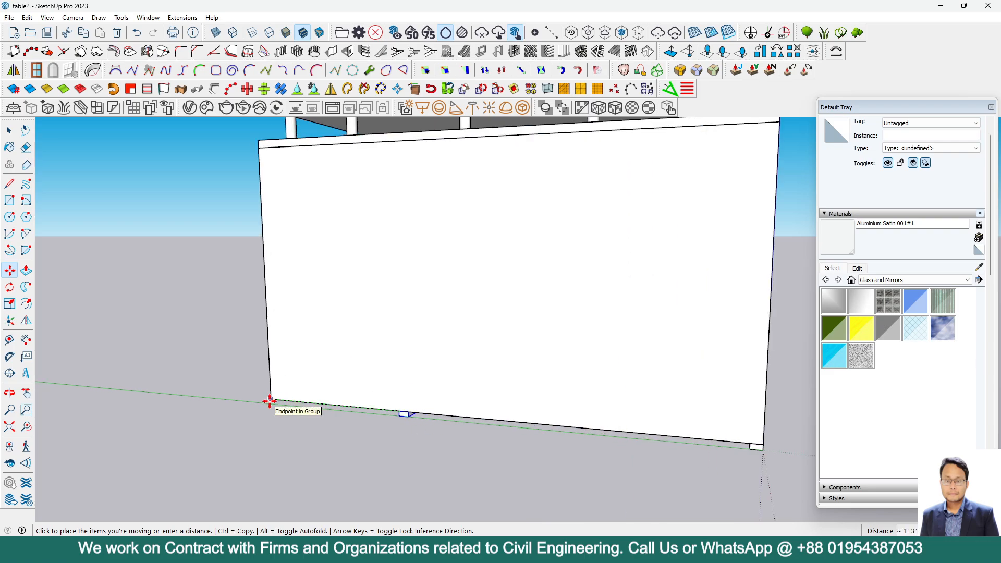
pyautogui.click(270, 401)
pyautogui.scroll(-2, 530, 391)
pyautogui.moveTo(530, 391); pyautogui.dragTo(661, 413, button='middle')
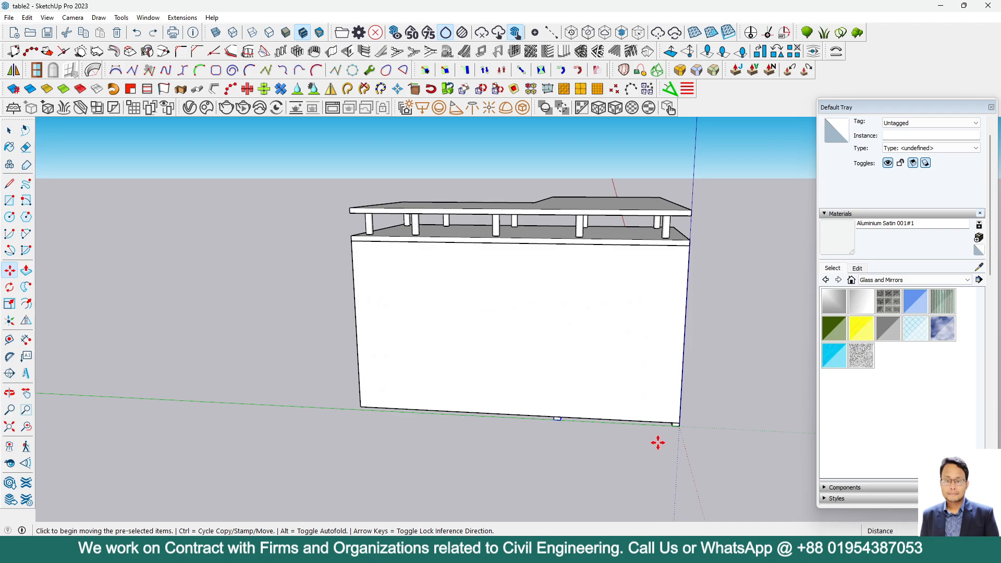
# Copy the selected foot blocks farther along the bottom edge of the cabinet's long side, between the existing pair and the far corner
pyautogui.scroll(4, 658, 443)
pyautogui.press('ctrl')
pyautogui.click(530, 404)
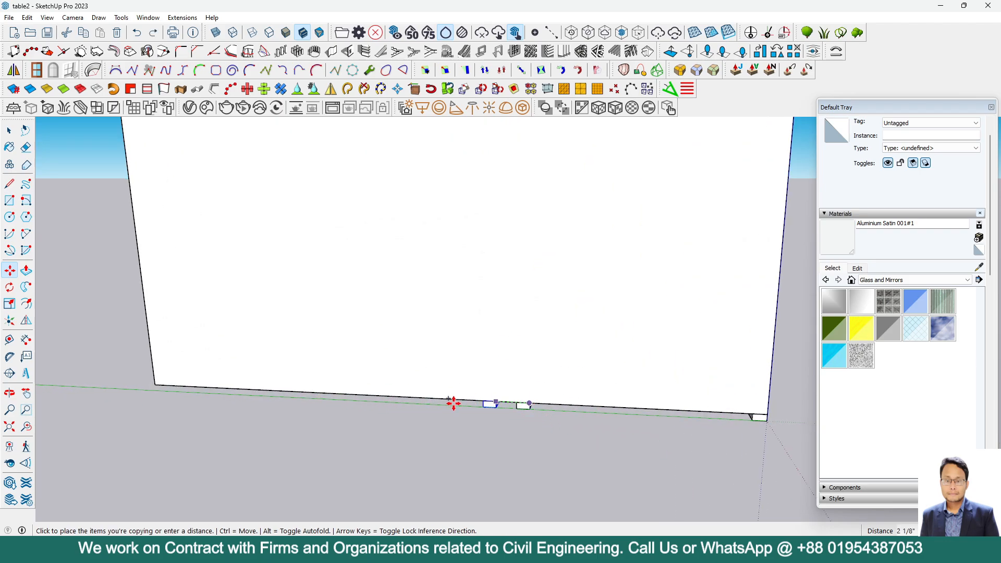
pyautogui.scroll(3, 365, 407)
pyautogui.click(366, 387)
pyautogui.scroll(-2, 464, 502)
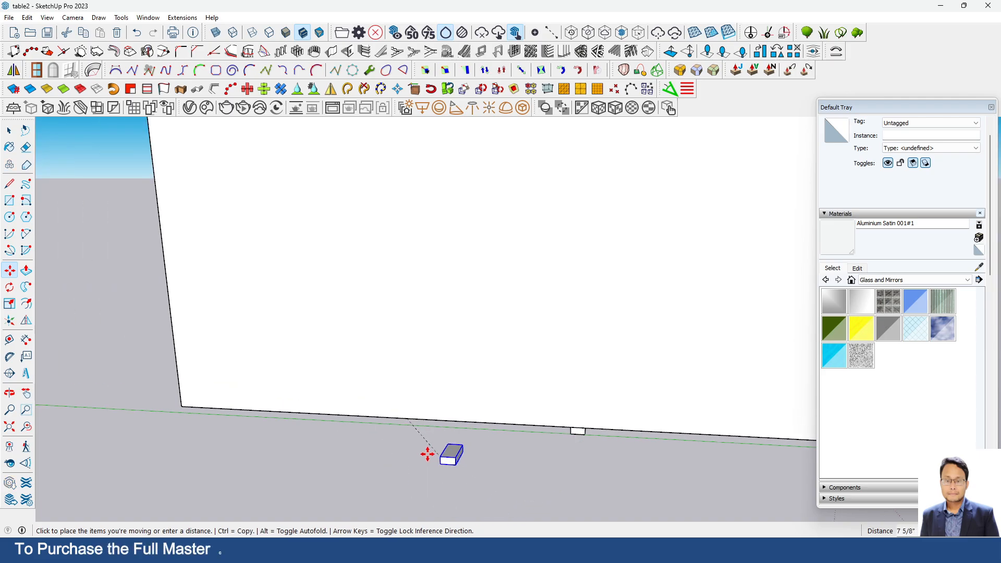
pyautogui.click(413, 421)
# Copy the newly placed foot blocks to the far bottom corner of the cabinet's long side and clear the selection
pyautogui.press('ctrl')
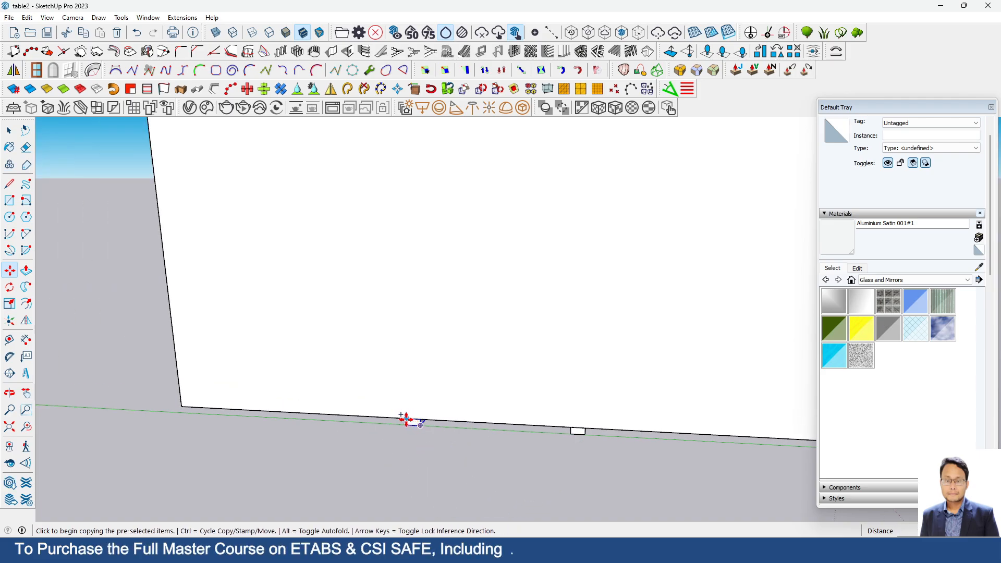
pyautogui.click(407, 419)
pyautogui.click(182, 406)
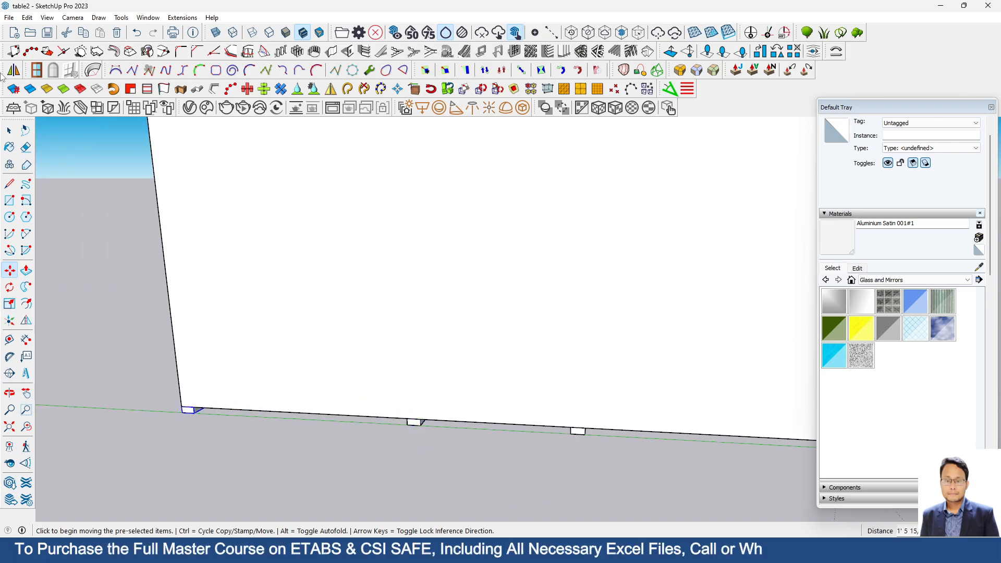
pyautogui.click(9, 130)
pyautogui.click(71, 146)
# Compare the desk model with the finished wooden desk beside it, checking the end panel that supports the tabletop
pyautogui.scroll(-6, 506, 344)
pyautogui.moveTo(505, 344); pyautogui.dragTo(320, 360, button='middle')
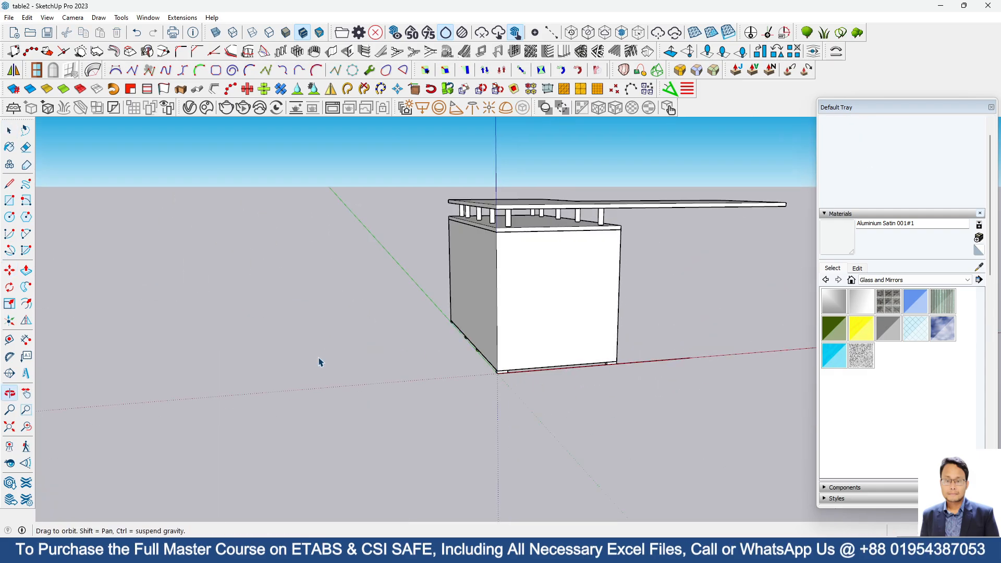
pyautogui.scroll(-2, 536, 325)
pyautogui.scroll(1, 517, 241)
pyautogui.moveTo(517, 241); pyautogui.dragTo(292, 271, button='middle')
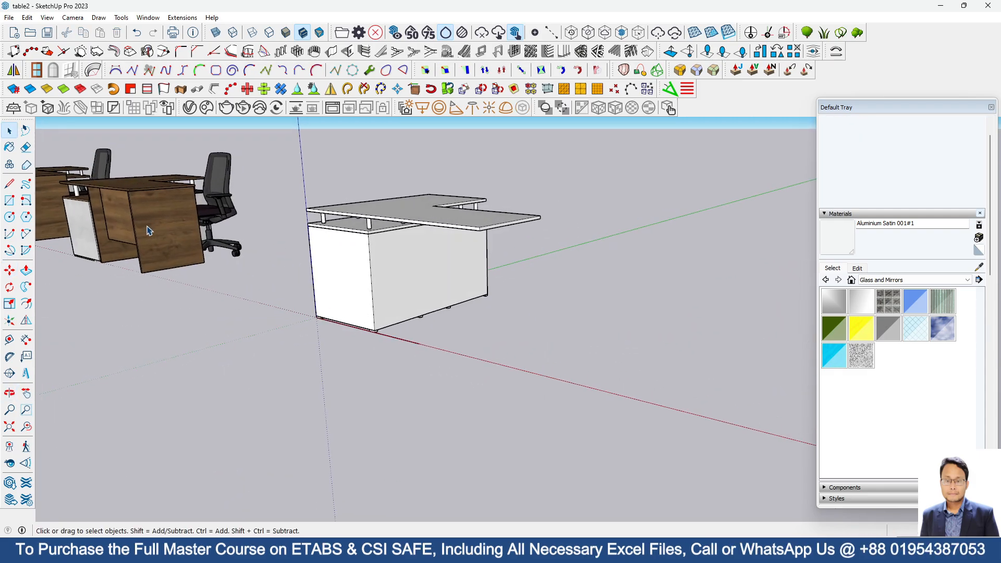
pyautogui.scroll(-2, 152, 236)
pyautogui.moveTo(151, 236); pyautogui.dragTo(324, 282, button='middle')
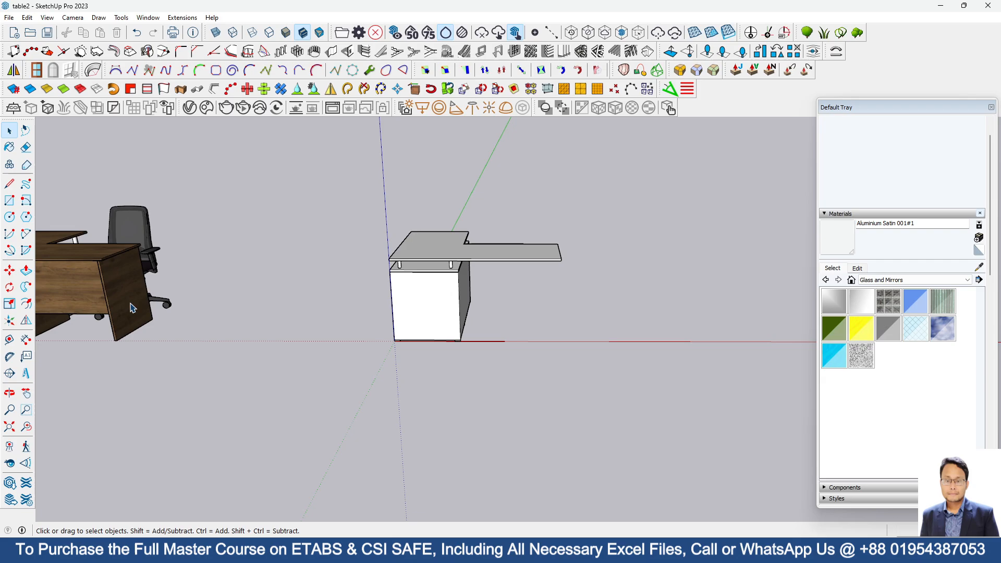
pyautogui.click(944, 5)
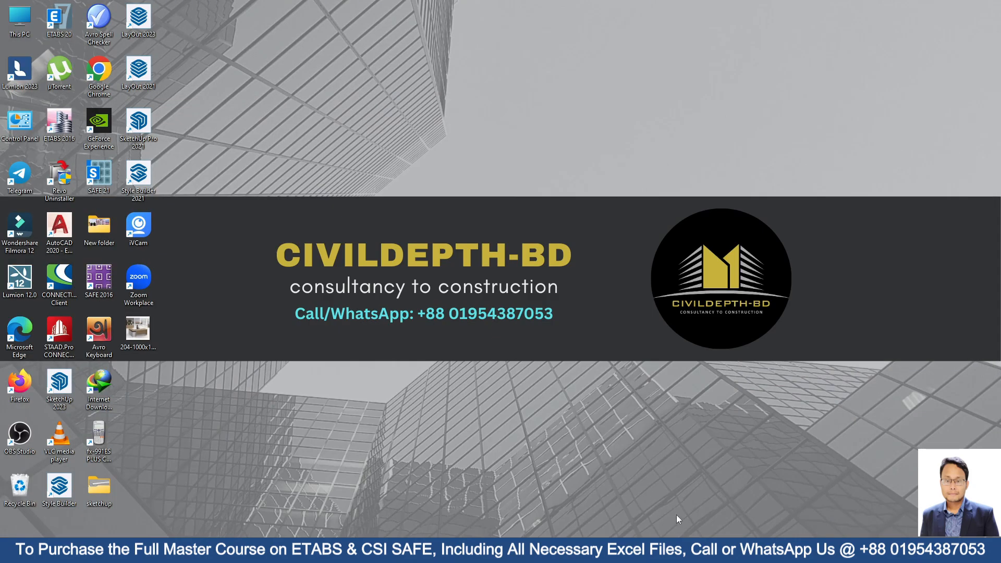
pyautogui.click(678, 501)
# Place a guide 1" inward from the free end edge on the underside of the tabletop's extension
pyautogui.moveTo(512, 435)
pyautogui.mouseDown(button='middle')
pyautogui.moveTo(508, 339)
pyautogui.moveTo(487, 283)
pyautogui.moveTo(663, 179)
pyautogui.moveTo(614, 206)
pyautogui.moveTo(648, 159)
pyautogui.mouseUp(button='middle')
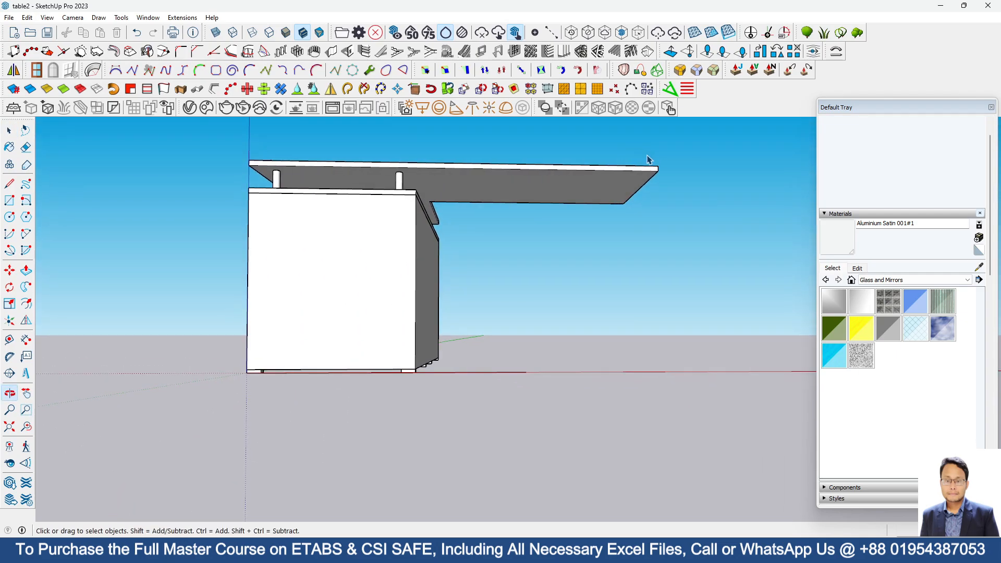
pyautogui.scroll(4, 647, 159)
pyautogui.moveTo(635, 193); pyautogui.dragTo(412, 217, button='middle')
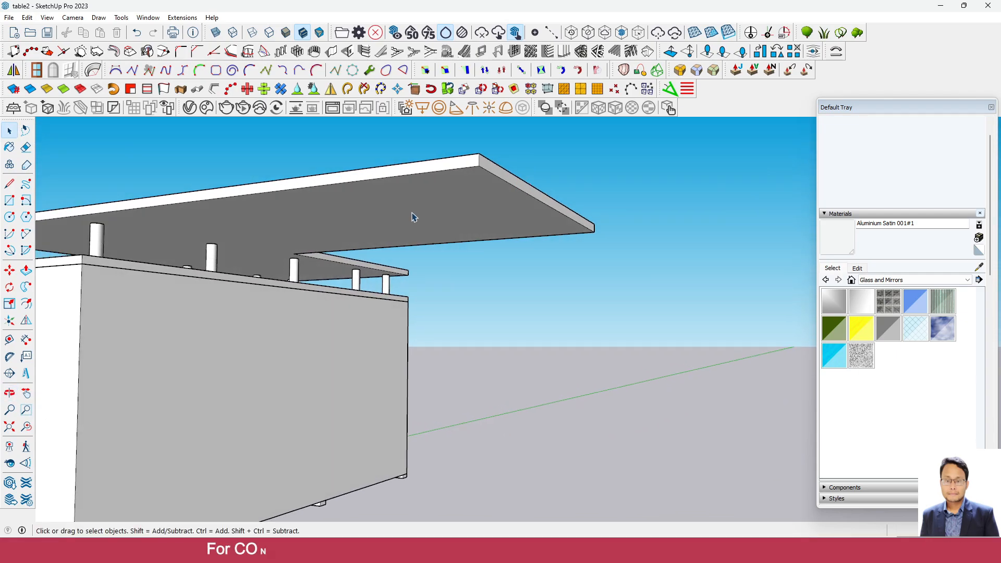
pyautogui.press('t')
pyautogui.click(578, 214)
pyautogui.scroll(2, 578, 214)
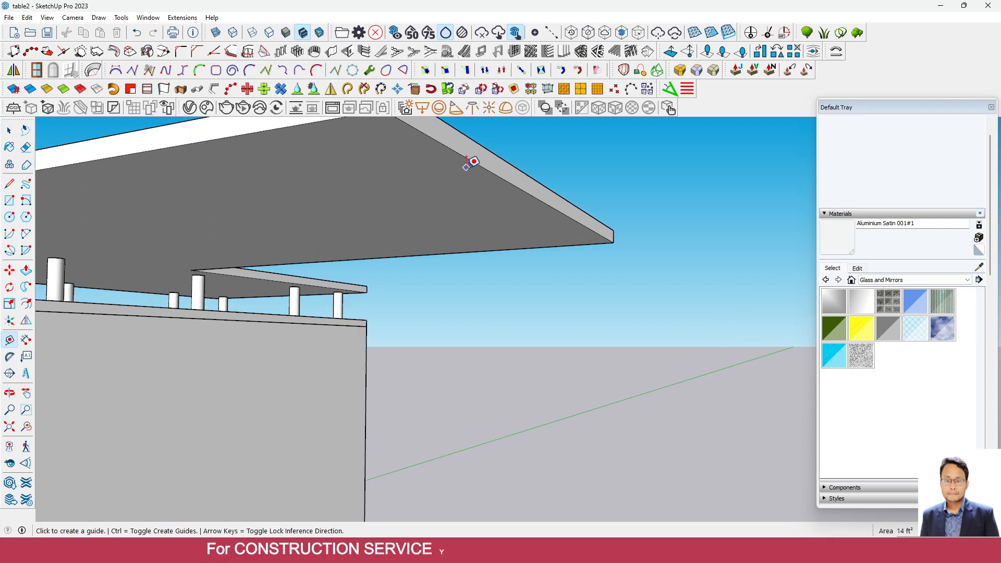
pyautogui.click(469, 158)
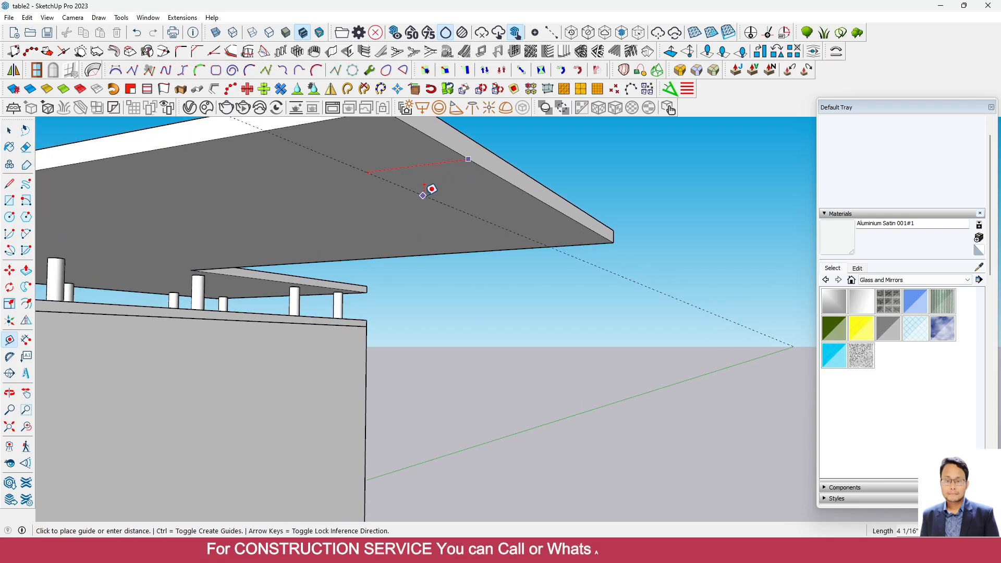
pyautogui.click(432, 189)
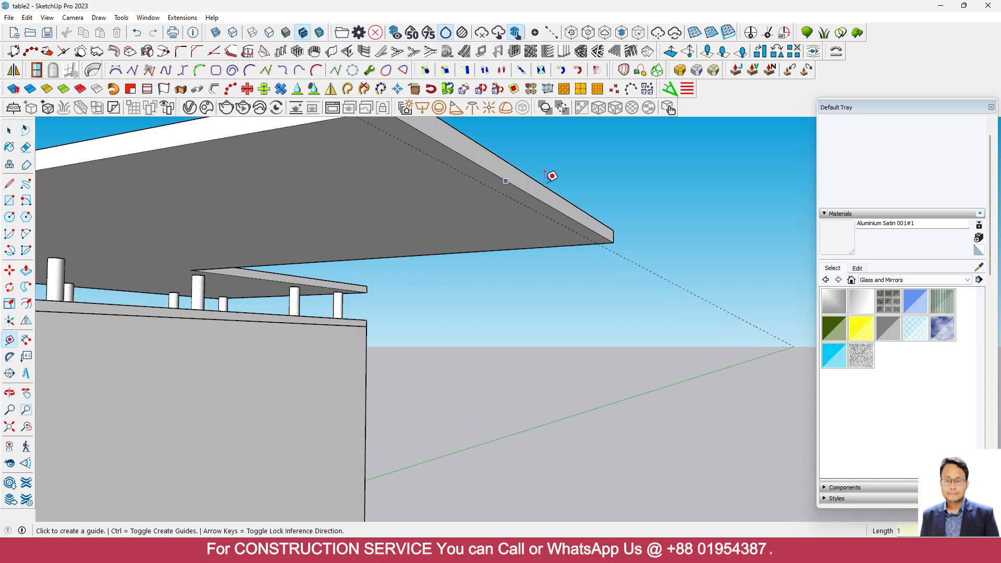
# Place a second guide 3/4" inward from the first guide on the tabletop's underside
pyautogui.scroll(1, 433, 155)
pyautogui.click(419, 158)
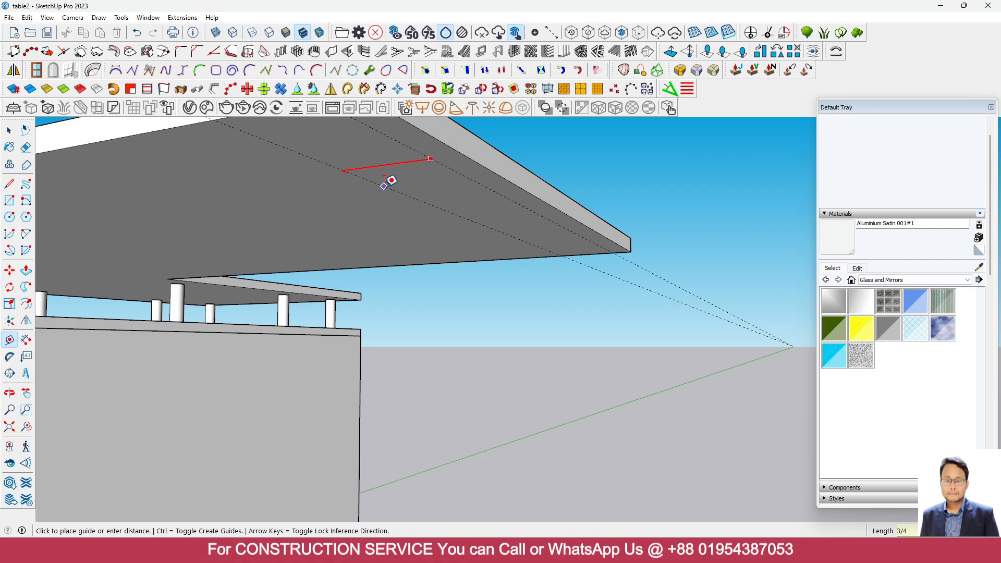
pyautogui.write('3/4')
pyautogui.press('Return')
# Draw a 3/4" wide rectangle between the two guides across the full depth of the tabletop's underside
pyautogui.scroll(-3, 361, 282)
pyautogui.moveTo(361, 283); pyautogui.dragTo(372, 253, button='middle')
pyautogui.scroll(-3, 429, 253)
pyautogui.scroll(3, 419, 244)
pyautogui.moveTo(453, 260); pyautogui.dragTo(445, 197, button='middle')
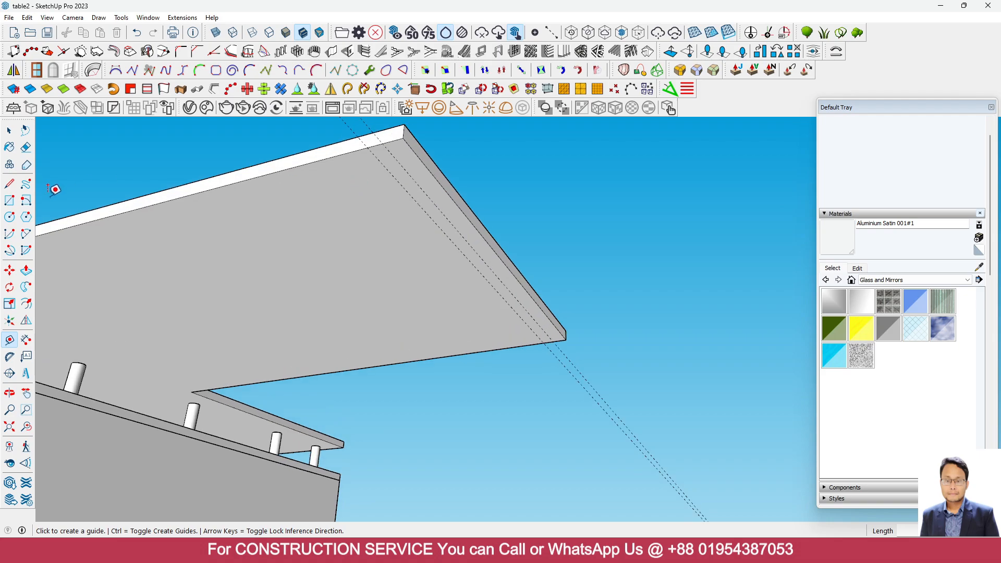
pyautogui.click(9, 200)
pyautogui.click(383, 142)
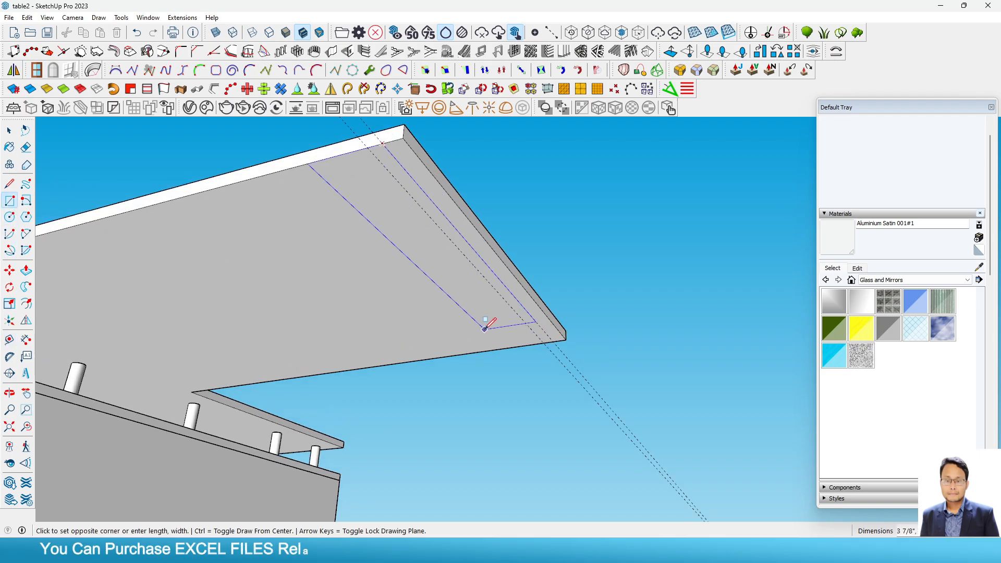
pyautogui.click(545, 342)
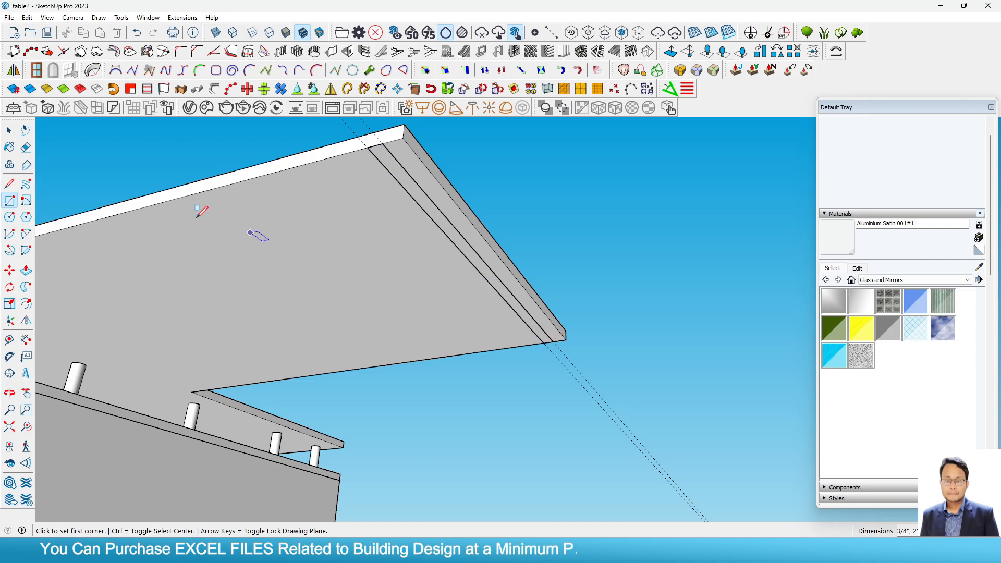
# Select the narrow rectangle on the tabletop's underside and make it a group
pyautogui.press('space')
pyautogui.click(379, 151)
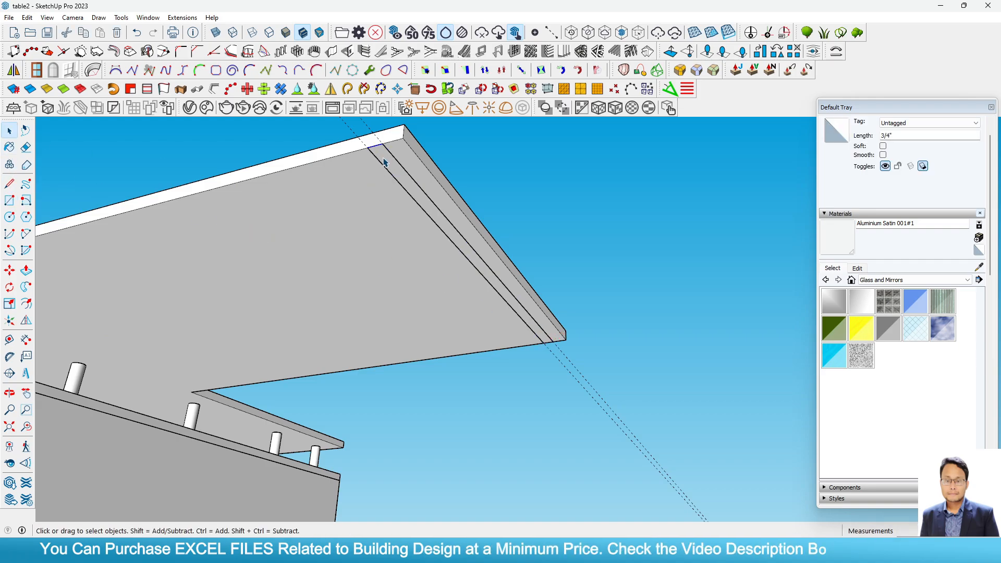
pyautogui.rightClick(388, 166)
pyautogui.click(412, 254)
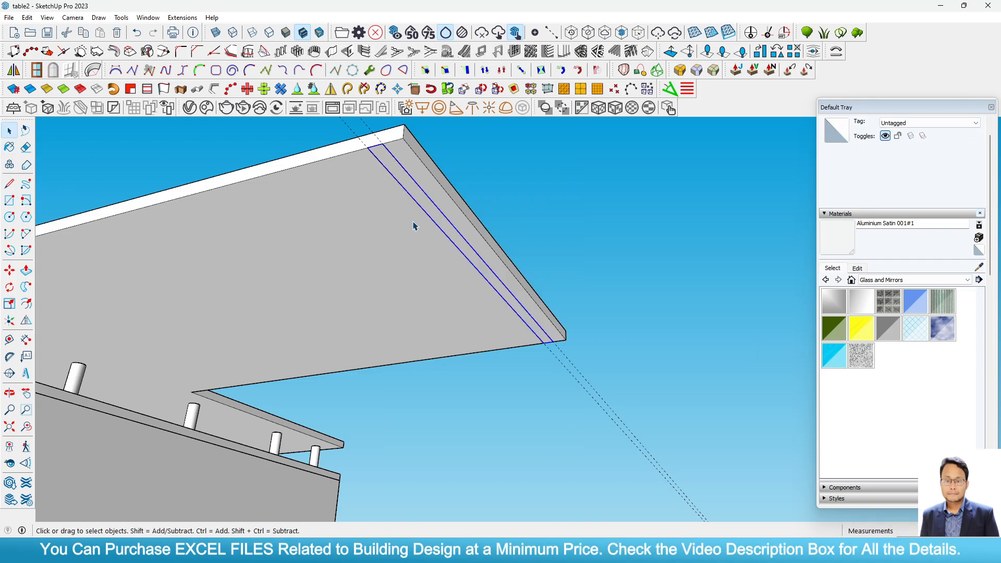
# Inside the group, push the rectangle down 2' 6" to the bottom of the cabinet's feet, forming an end panel
pyautogui.doubleClick(384, 162)
pyautogui.click(26, 271)
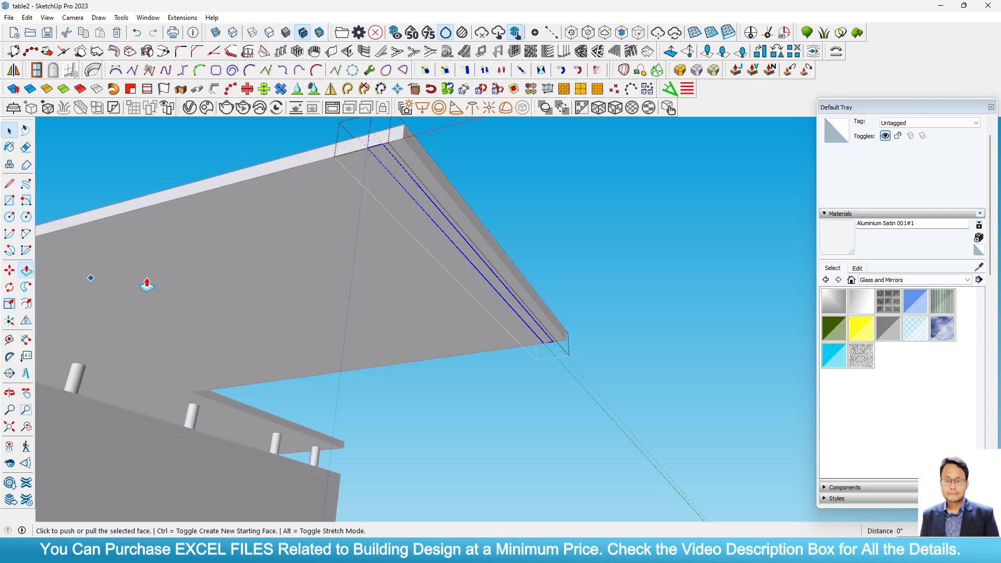
pyautogui.click(403, 180)
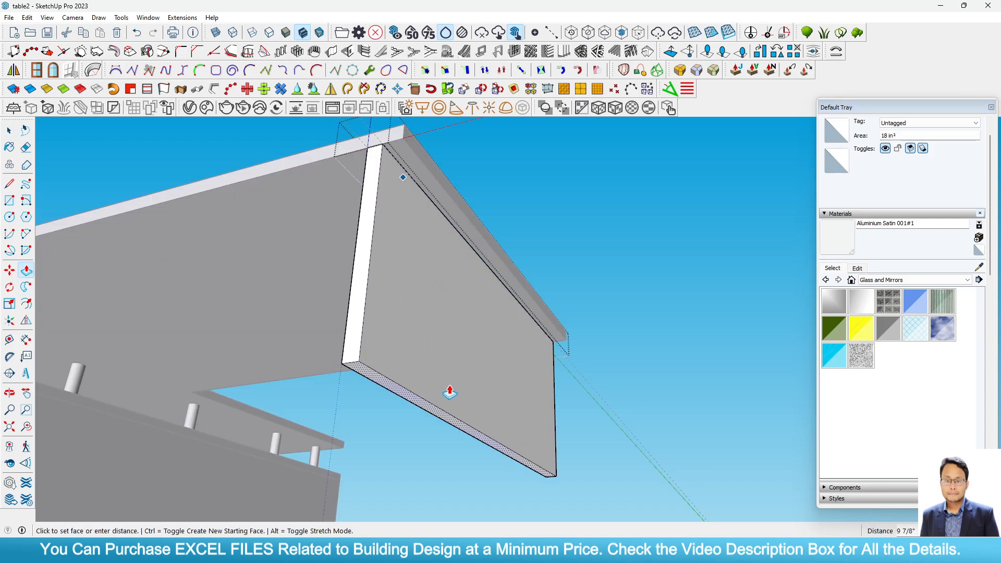
pyautogui.scroll(-4, 449, 392)
pyautogui.moveTo(448, 395); pyautogui.dragTo(473, 448, button='middle')
pyautogui.scroll(-6, 421, 458)
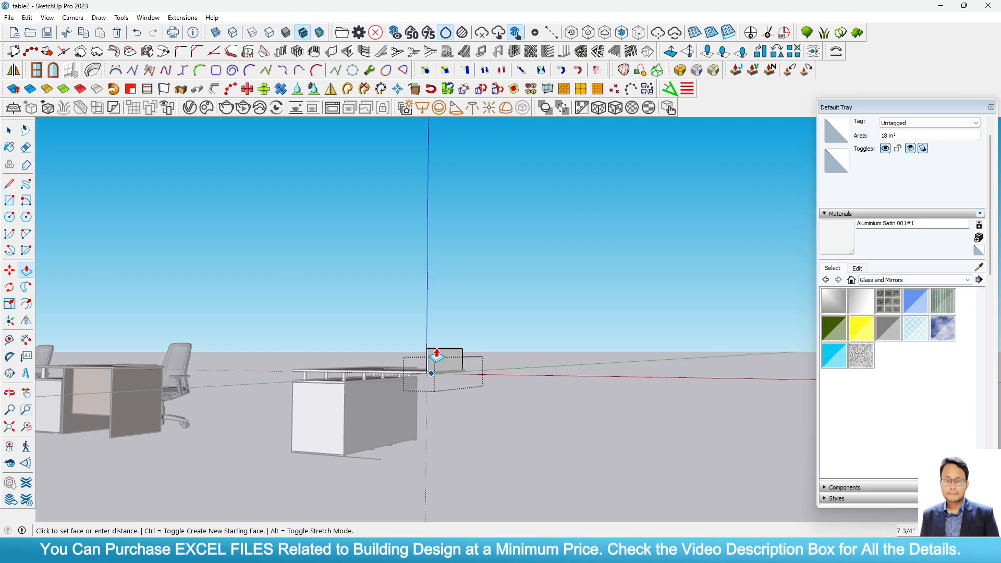
pyautogui.scroll(8, 346, 469)
pyautogui.scroll(2, 336, 459)
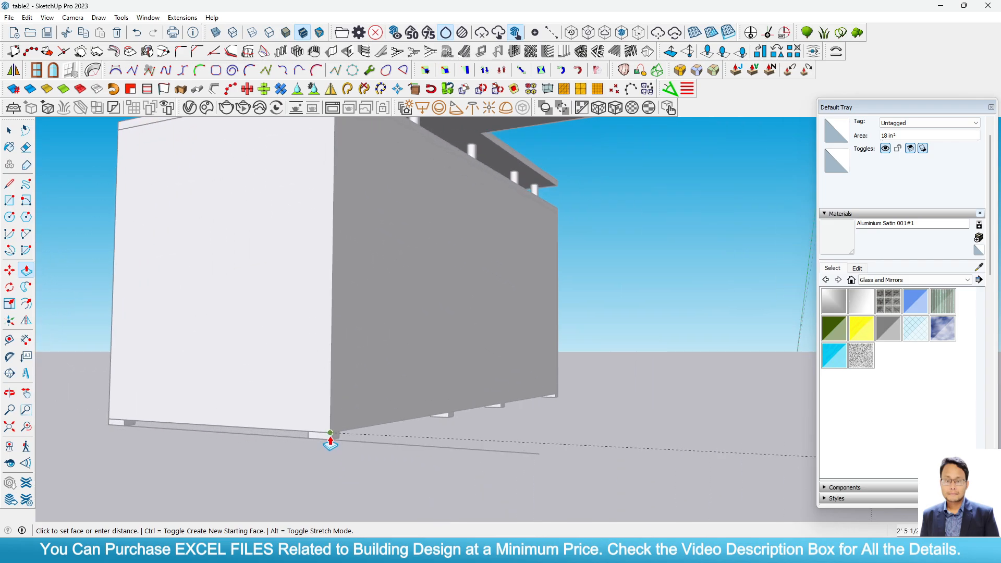
pyautogui.scroll(2, 331, 444)
pyautogui.click(329, 442)
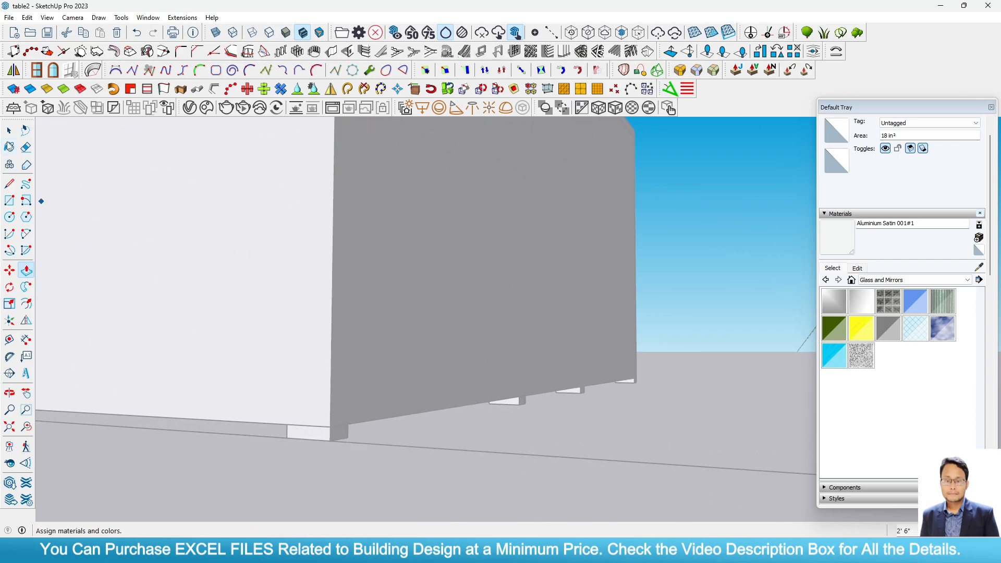
pyautogui.click(9, 130)
pyautogui.scroll(-5, 376, 307)
pyautogui.click(568, 236)
pyautogui.scroll(-2, 526, 331)
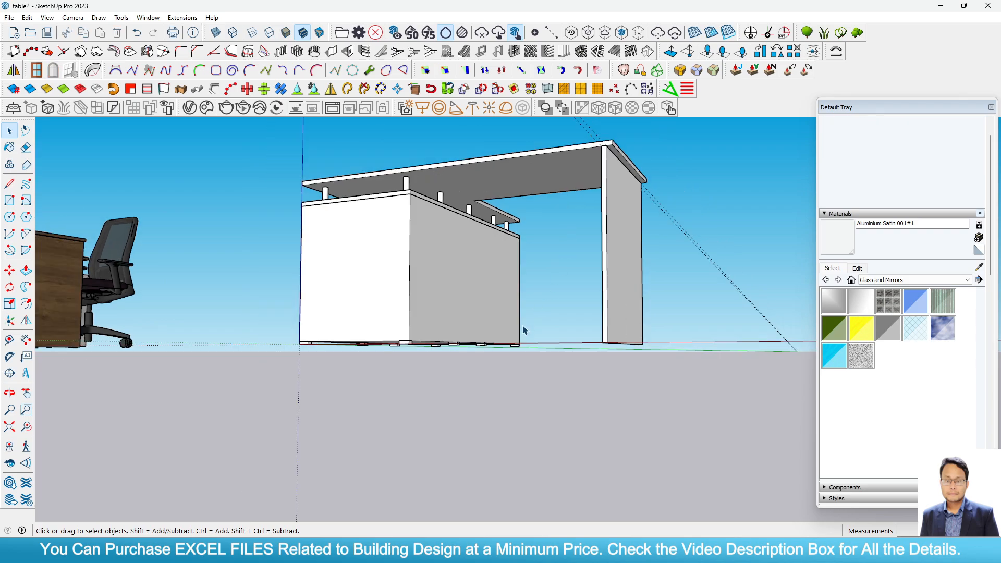
# Delete all construction guides from the model
pyautogui.moveTo(526, 331); pyautogui.dragTo(649, 383, button='middle')
pyautogui.scroll(1, 649, 382)
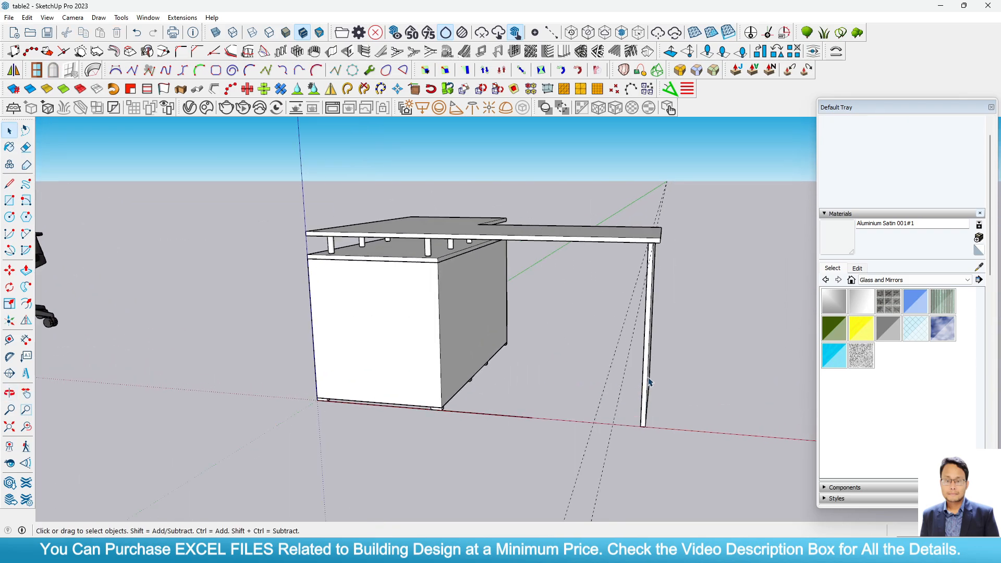
pyautogui.click(27, 17)
pyautogui.click(55, 115)
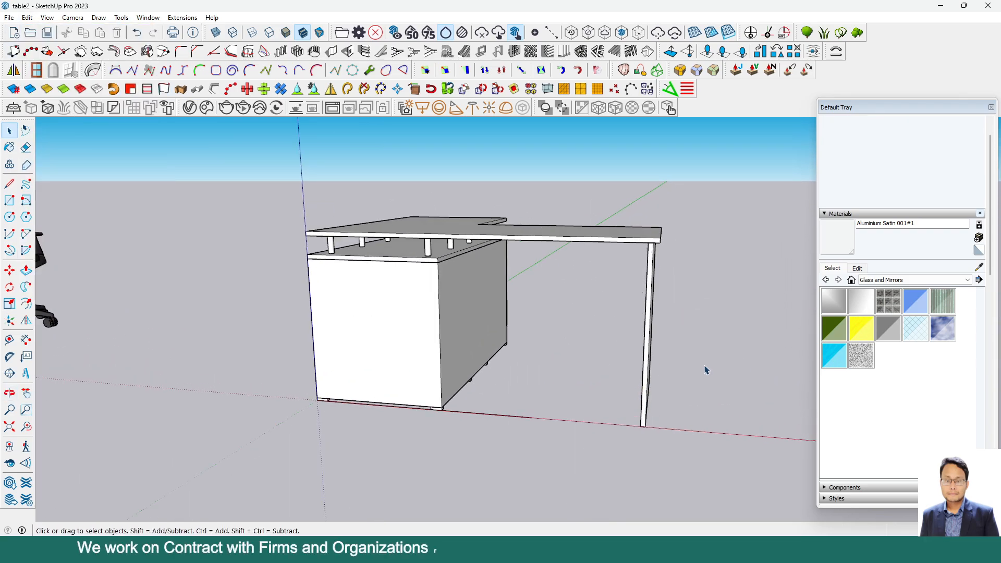
# Copy the end panel about 2' 8" along the red axis under the tabletop, placing it just beside the cabinet
pyautogui.moveTo(706, 369); pyautogui.dragTo(650, 348, button='middle')
pyautogui.click(649, 347)
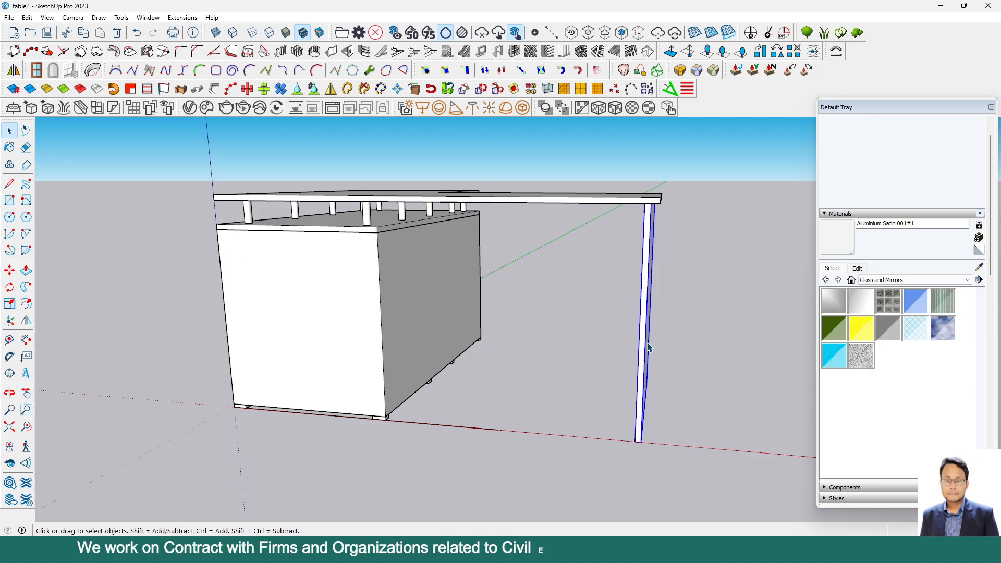
pyautogui.click(9, 271)
pyautogui.scroll(3, 644, 197)
pyautogui.press('ctrl')
pyautogui.click(640, 201)
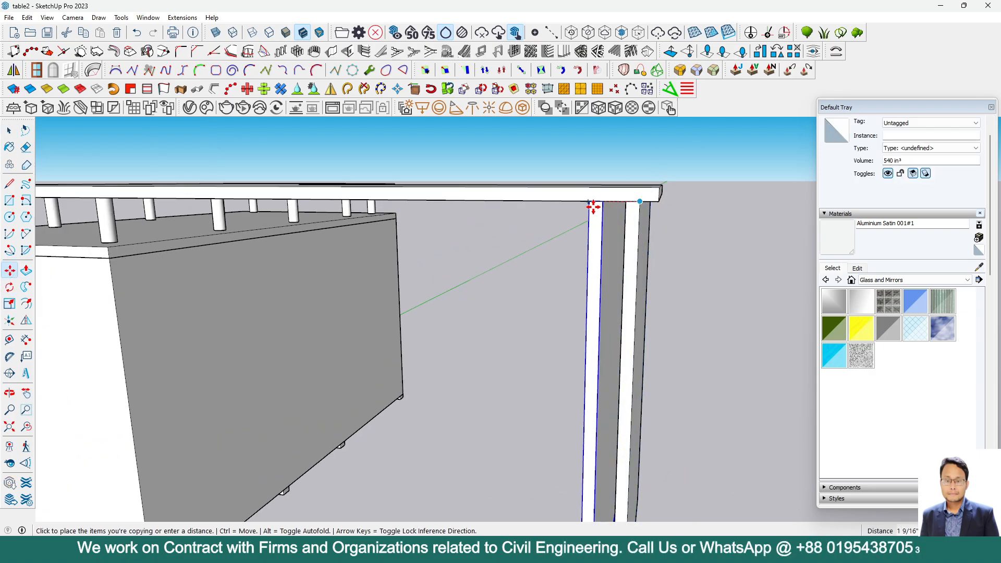
pyautogui.scroll(-4, 480, 226)
pyautogui.scroll(2, 365, 225)
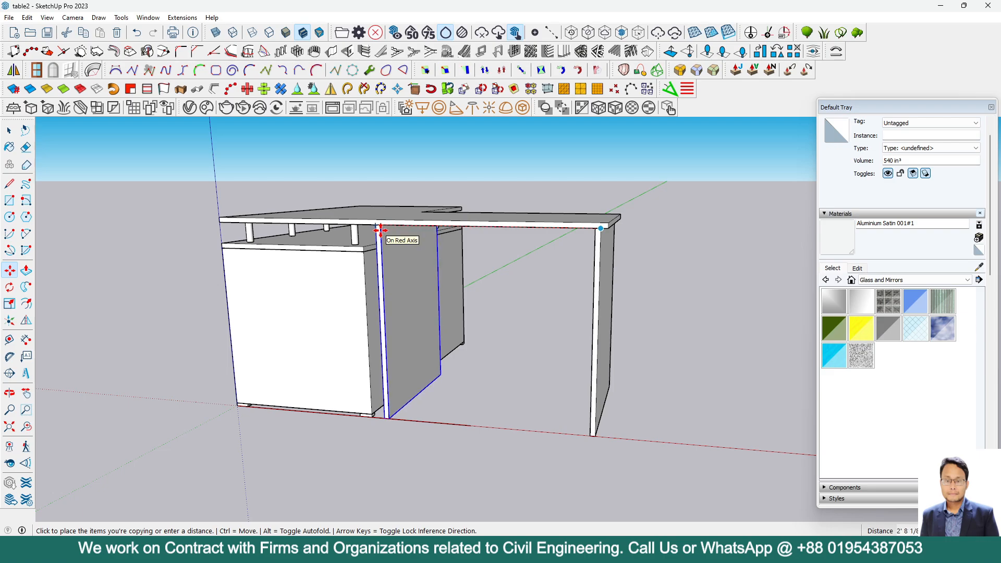
pyautogui.click(380, 230)
pyautogui.click(9, 131)
pyautogui.click(215, 196)
# Consult the desk picture in Paint and place a guide 3" in from the front vertical edge of the panel beside the cabinet
pyautogui.moveTo(500, 306); pyautogui.dragTo(441, 303, button='middle')
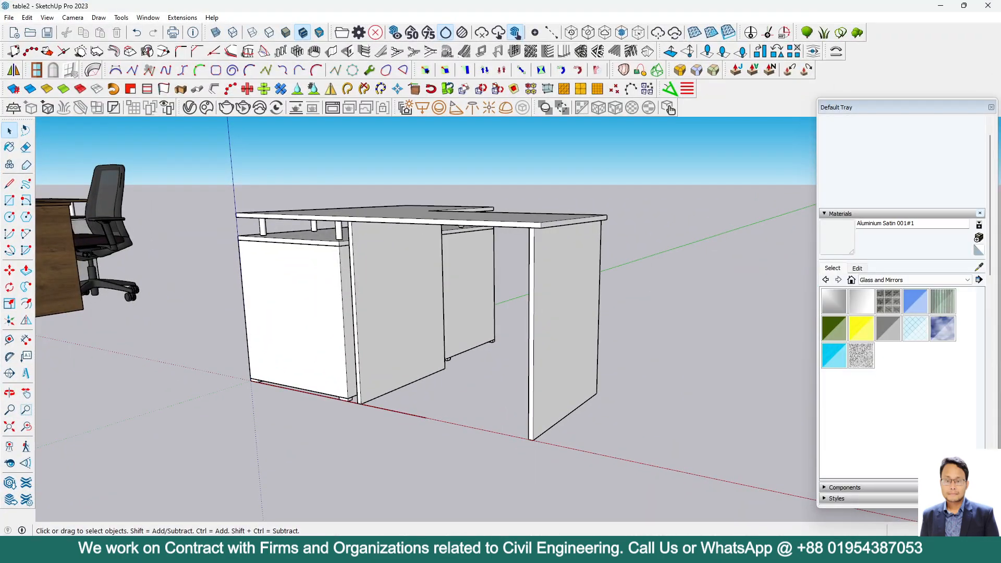
pyautogui.moveTo(651, 485)
pyautogui.click(777, 511)
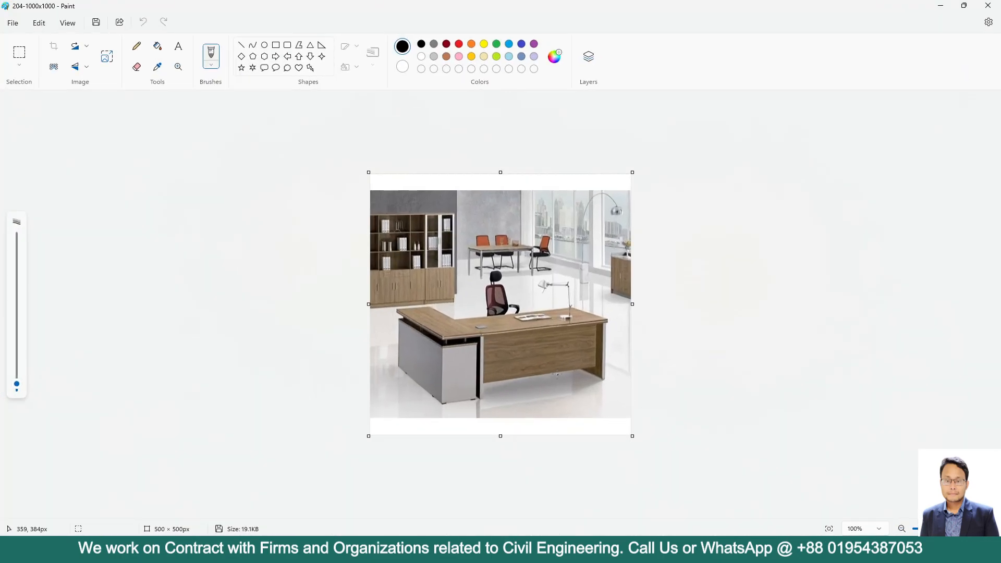
pyautogui.click(940, 6)
pyautogui.scroll(3, 380, 281)
pyautogui.click(380, 286)
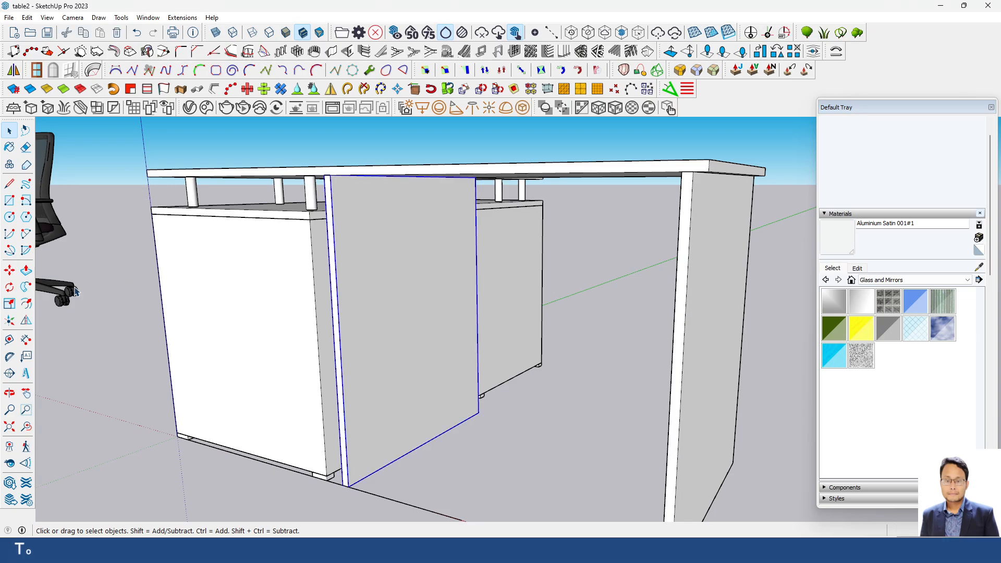
pyautogui.click(10, 339)
pyautogui.click(325, 175)
pyautogui.click(338, 310)
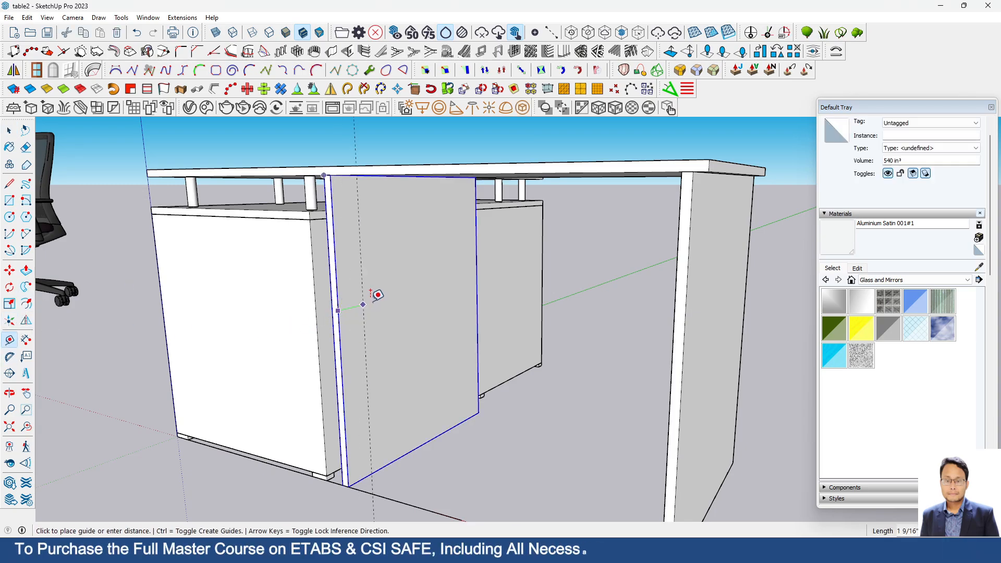
pyautogui.write('3')
pyautogui.press('Return')
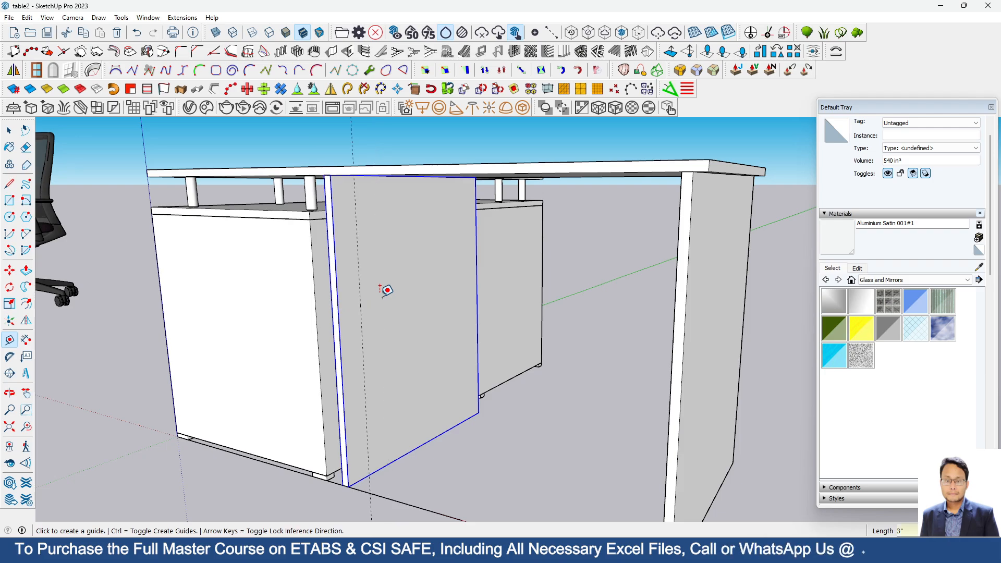
# Place a guide 3/4" behind the 3" guide and draw a full-height rectangle between the two guides on the panel beside the cabinet
pyautogui.scroll(2, 386, 291)
pyautogui.click(352, 287)
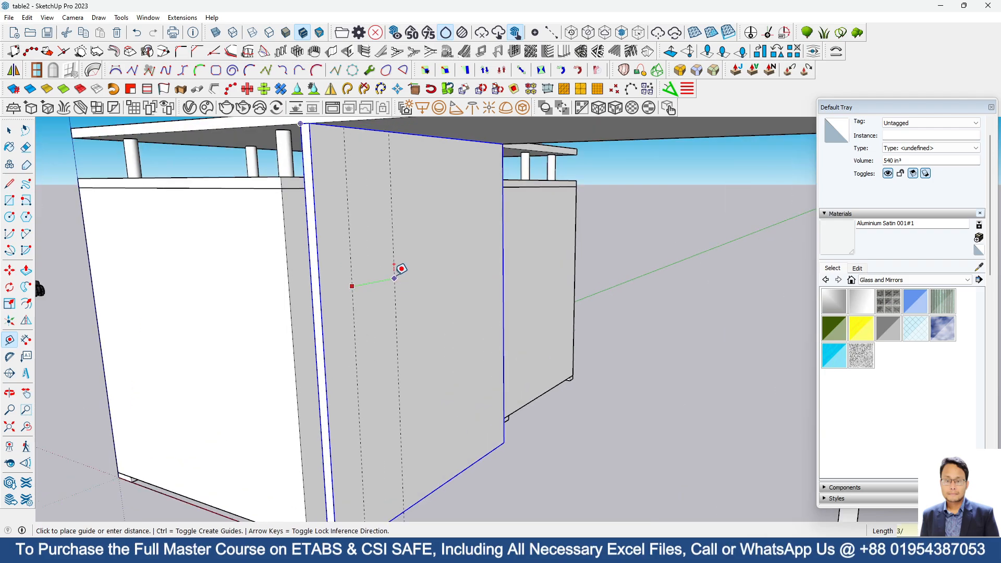
pyautogui.press('Return')
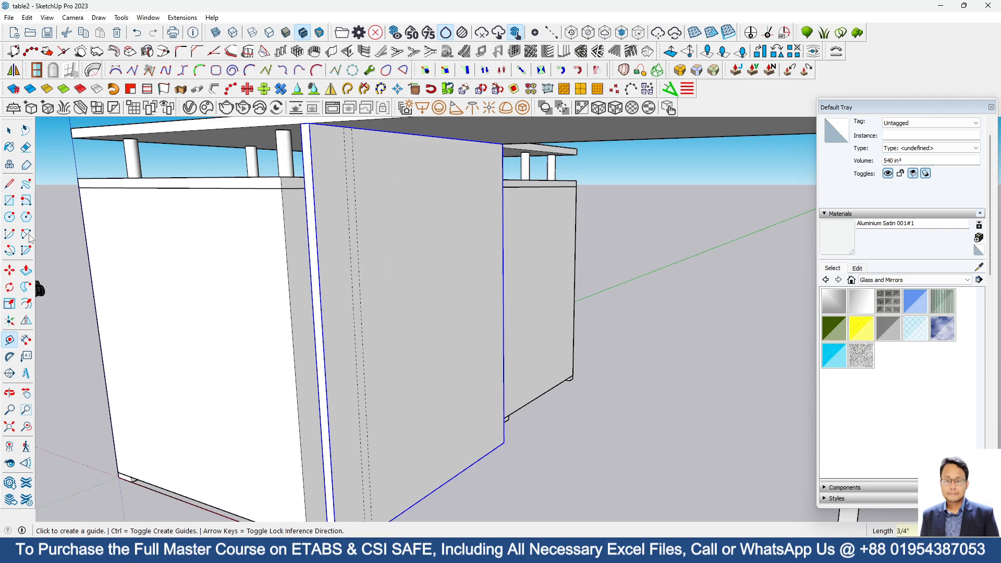
pyautogui.click(9, 200)
pyautogui.click(353, 125)
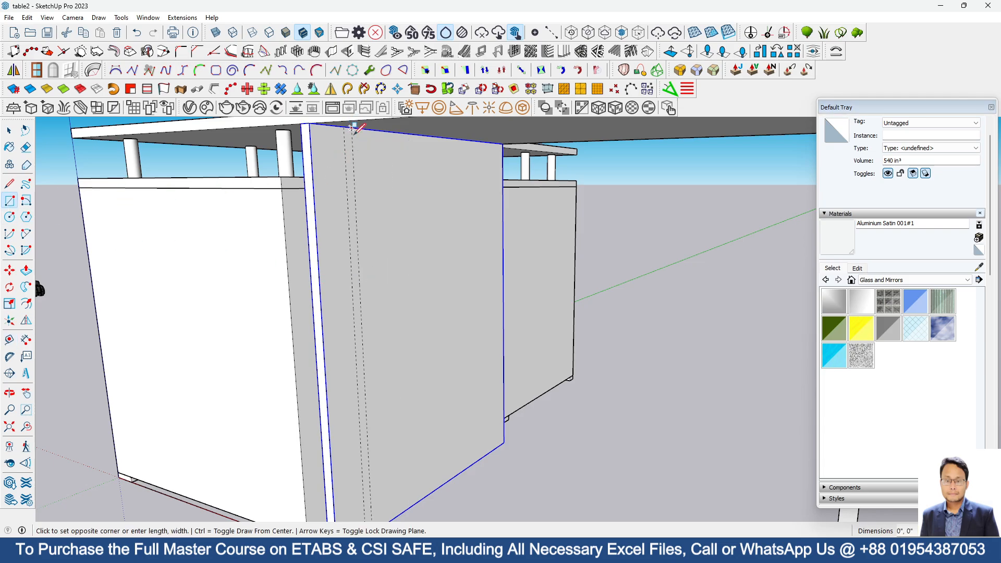
pyautogui.scroll(-3, 398, 282)
pyautogui.scroll(3, 383, 423)
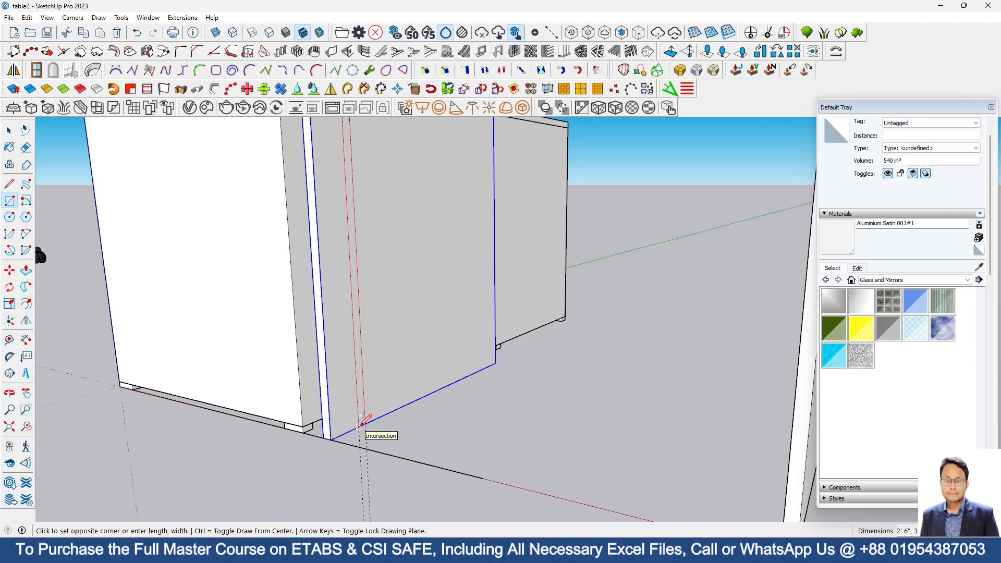
pyautogui.click(366, 423)
# Make the narrow strip face between the guides into a group
pyautogui.press('space')
pyautogui.scroll(2, 379, 237)
pyautogui.scroll(1, 380, 238)
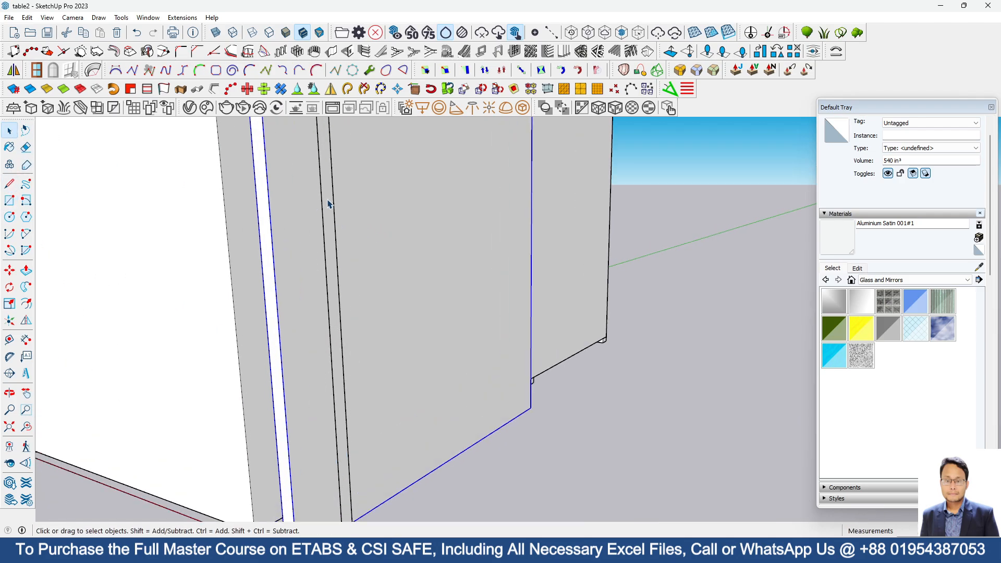
pyautogui.click(327, 201)
pyautogui.rightClick(330, 190)
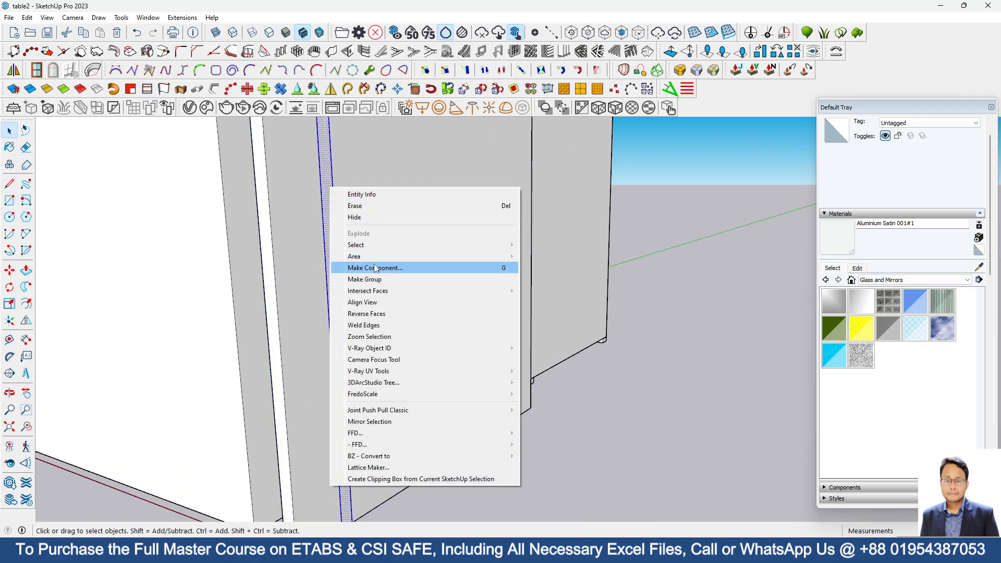
pyautogui.click(365, 279)
# Inside the group, pull the strip face across to the far end panel to form the front privacy panel, and exit the group
pyautogui.doubleClick(328, 187)
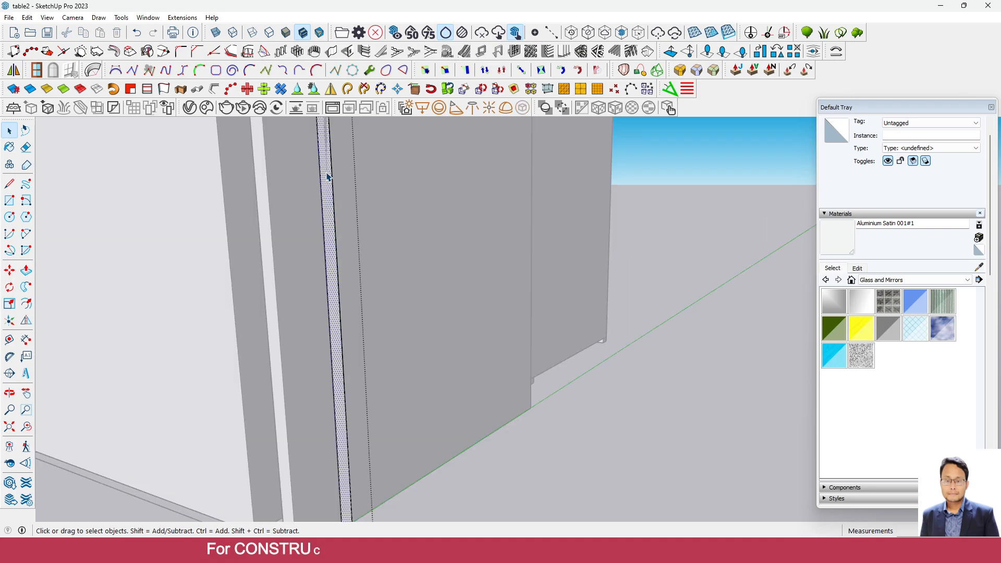
pyautogui.click(327, 182)
pyautogui.press('p')
pyautogui.click(327, 282)
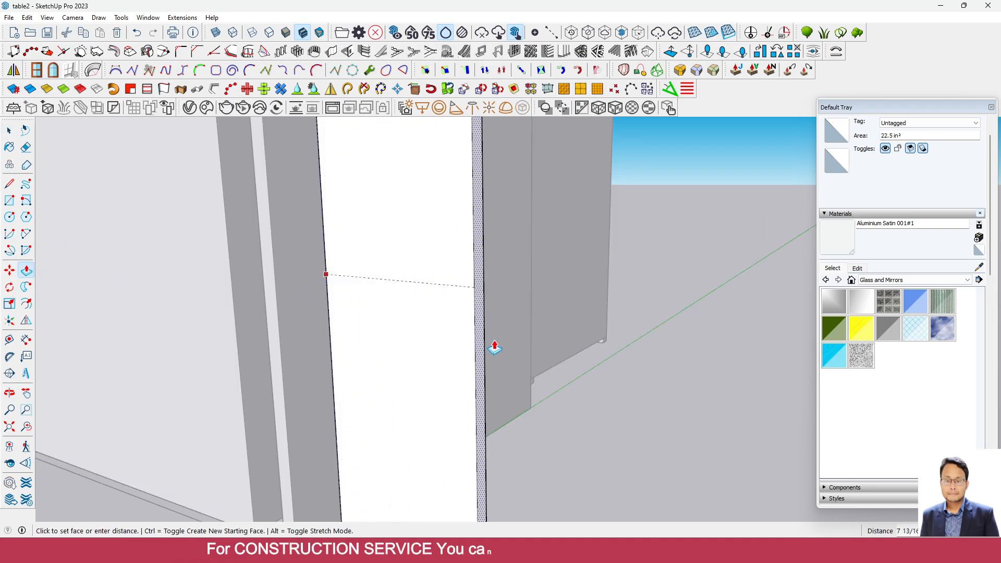
pyautogui.scroll(-5, 365, 286)
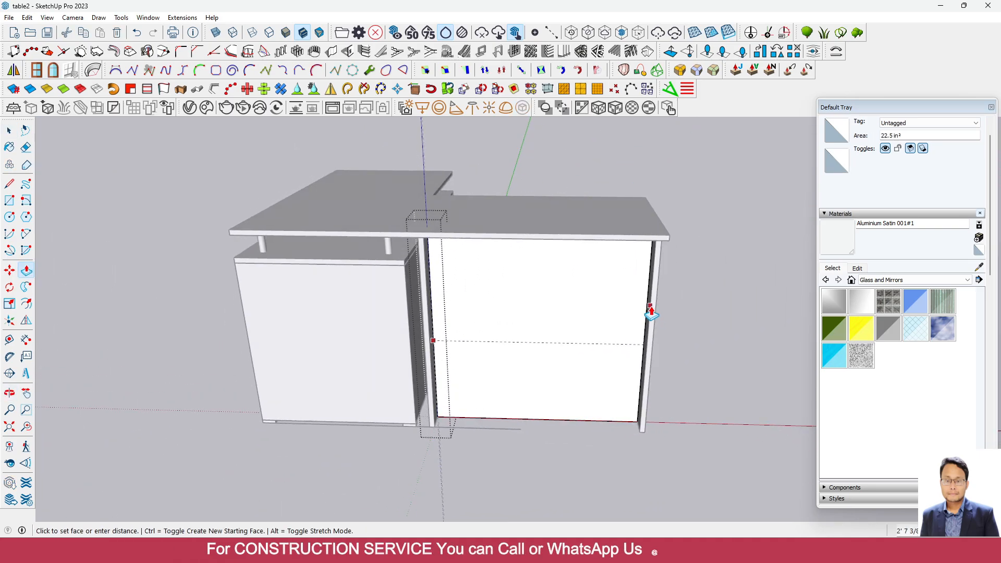
pyautogui.scroll(5, 649, 314)
pyautogui.click(646, 316)
pyautogui.click(9, 131)
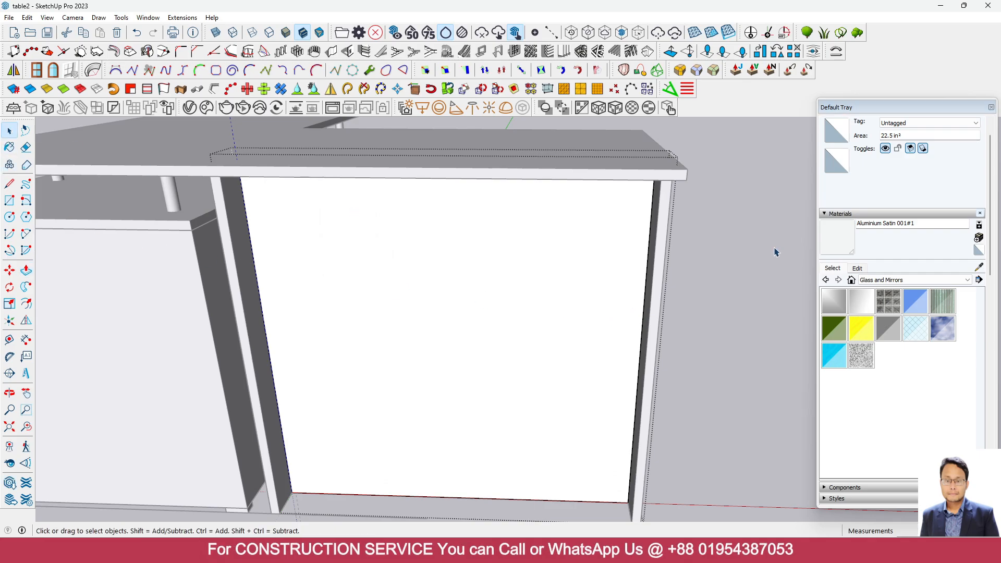
pyautogui.click(775, 253)
# Open the V-Ray Material Library in Chaos Cosmos from the V-Ray Asset Editor and show its Wood category
pyautogui.scroll(-4, 631, 344)
pyautogui.moveTo(552, 392); pyautogui.dragTo(522, 322, button='middle')
pyautogui.scroll(-4, 547, 365)
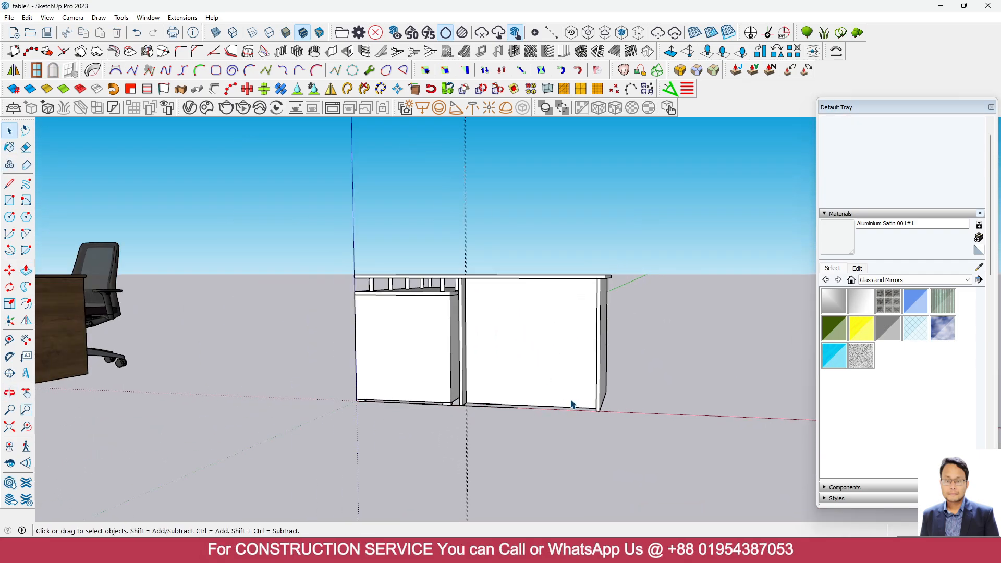
pyautogui.moveTo(577, 402); pyautogui.dragTo(493, 448, button='middle')
pyautogui.scroll(-2, 572, 433)
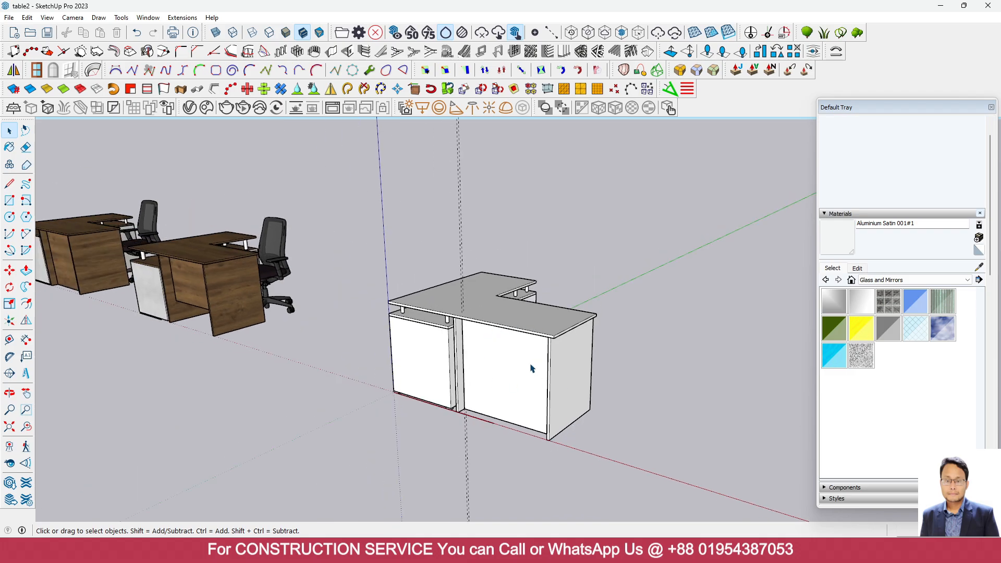
pyautogui.scroll(-3, 532, 368)
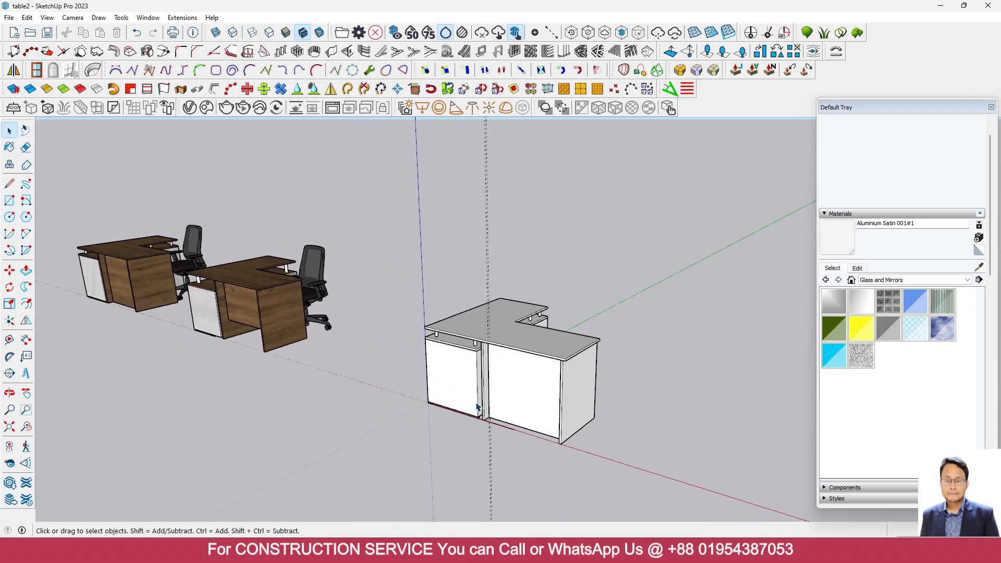
pyautogui.click(190, 108)
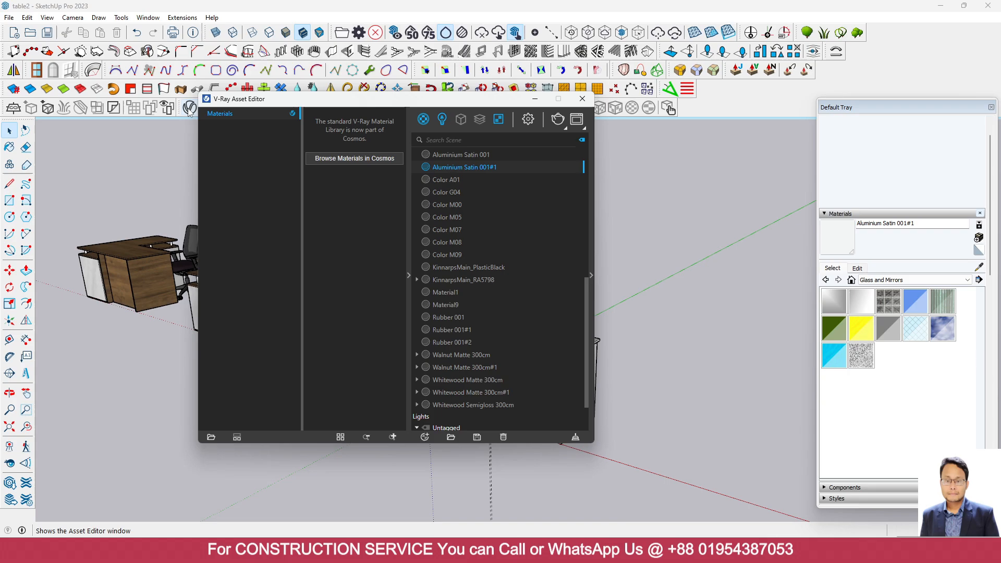
pyautogui.click(330, 160)
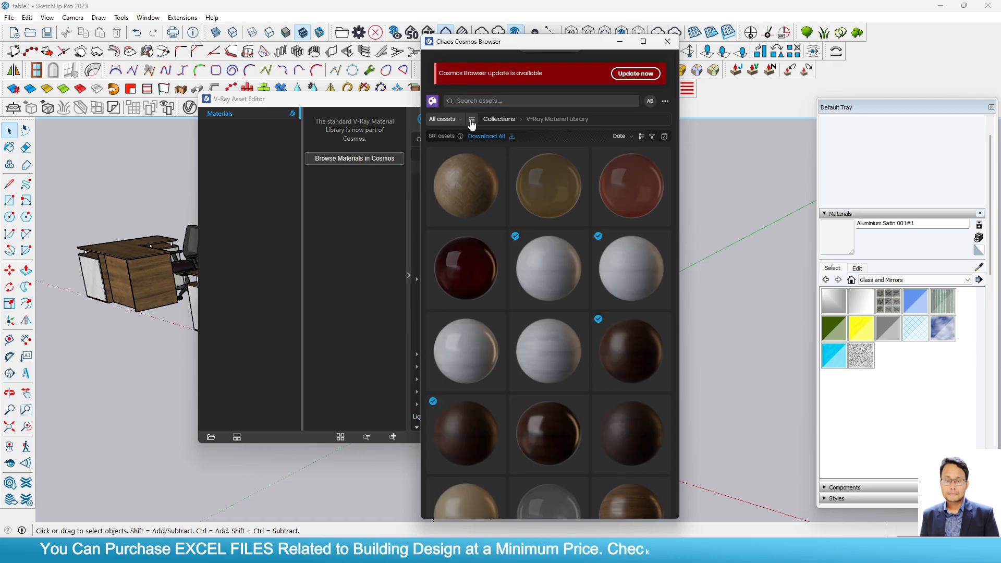
pyautogui.click(471, 120)
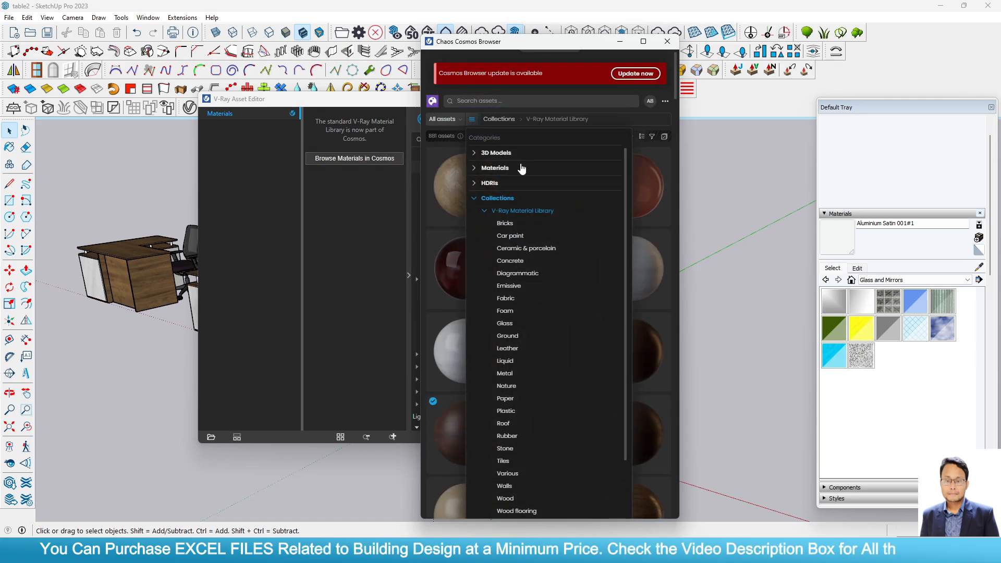
pyautogui.click(508, 500)
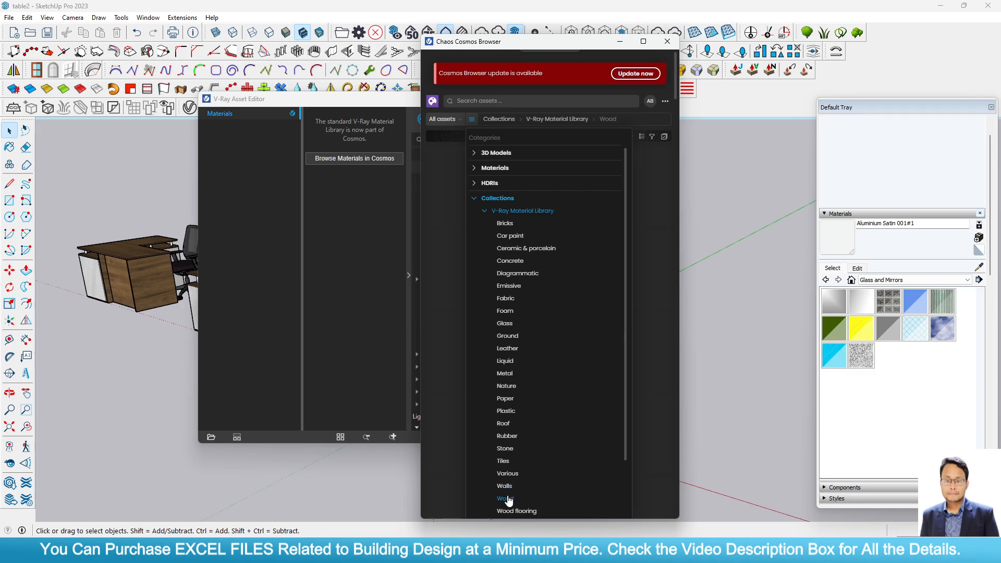
# Bring back the V-Ray Asset Editor and select the Walnut Matte 300cm material, keeping the Cosmos browser in view
pyautogui.click(364, 102)
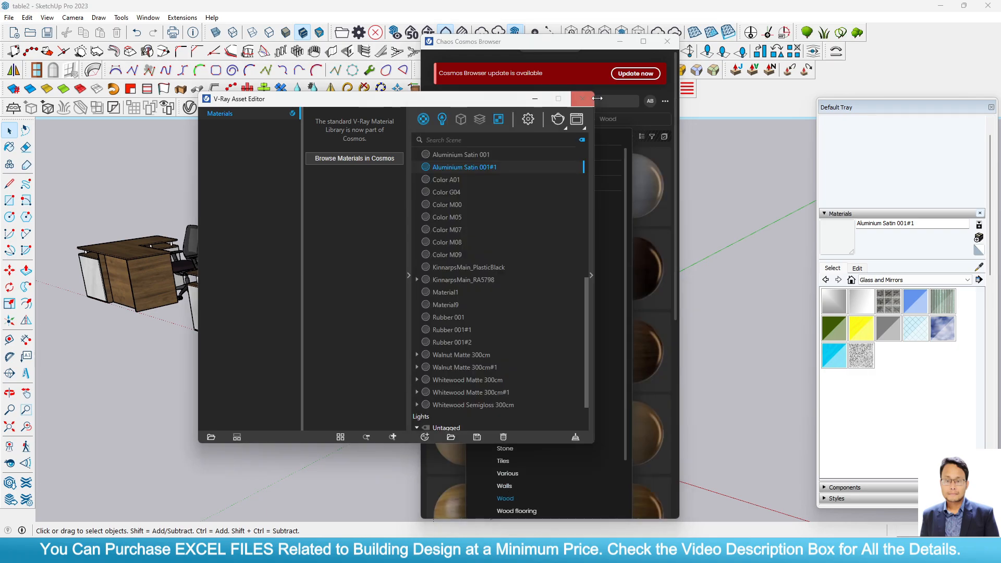
pyautogui.moveTo(446, 106); pyautogui.dragTo(664, 284)
pyautogui.scroll(2, 256, 314)
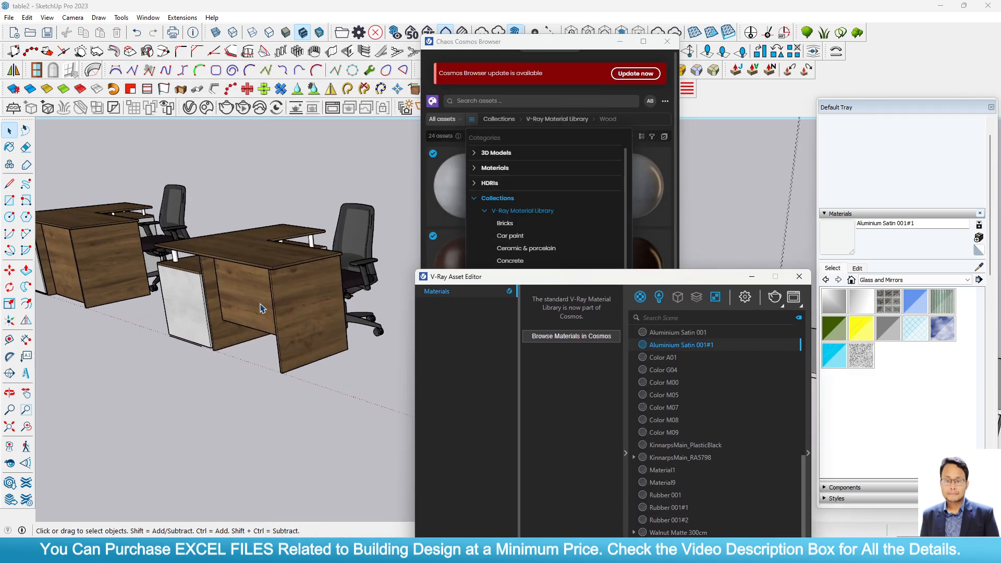
pyautogui.moveTo(592, 280); pyautogui.dragTo(329, 46)
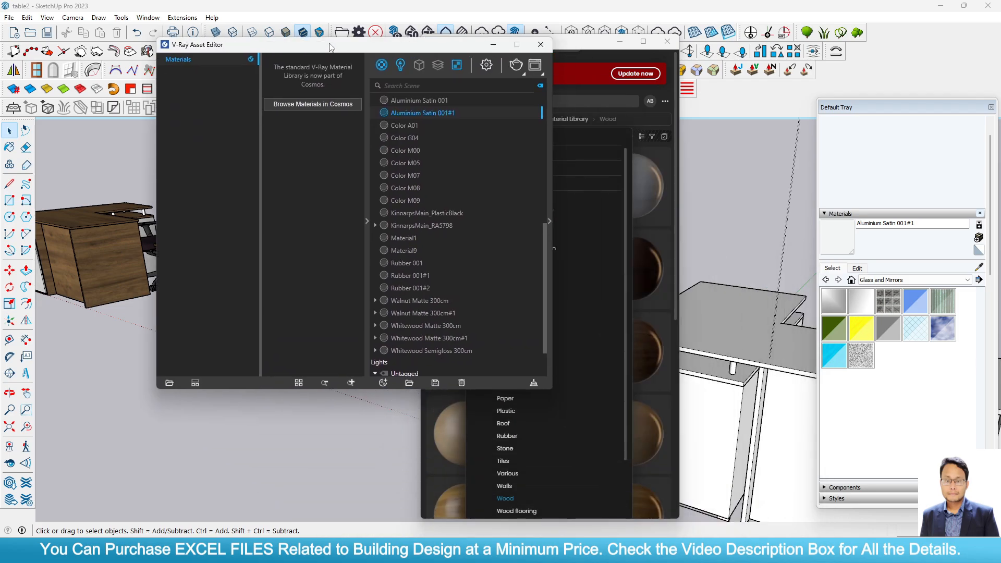
pyautogui.click(415, 302)
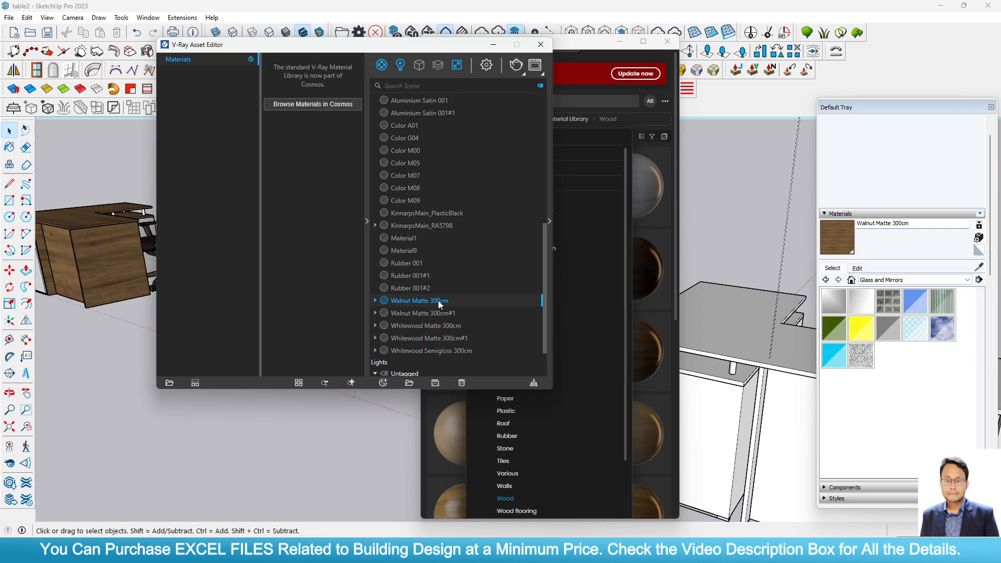
pyautogui.moveTo(447, 40); pyautogui.dragTo(259, 37)
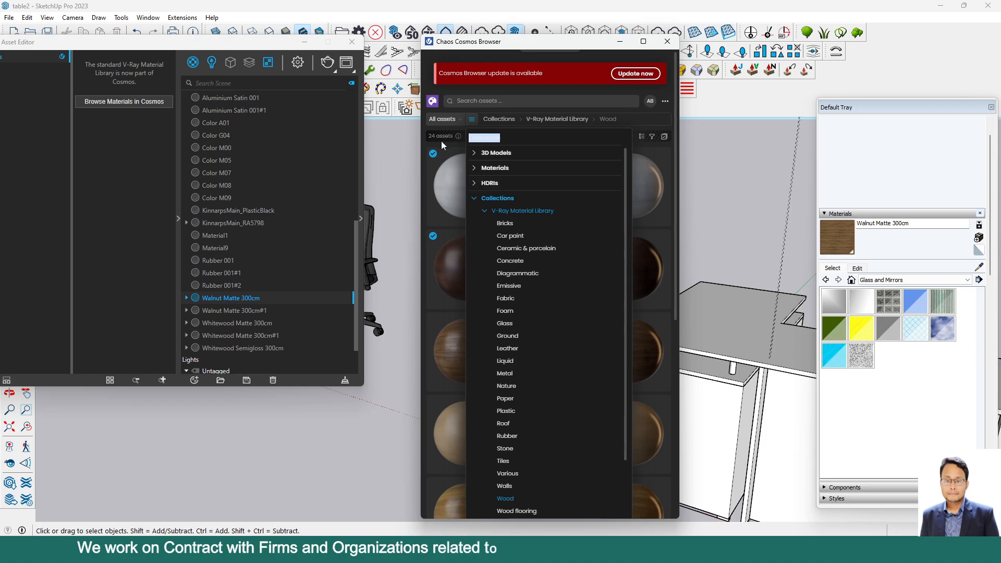
# Examine the Walnut Matte 300cm and Whitewood Matte 300cm entries in the Cosmos Wood category, and put both material windows away
pyautogui.click(447, 71)
pyautogui.moveTo(560, 353)
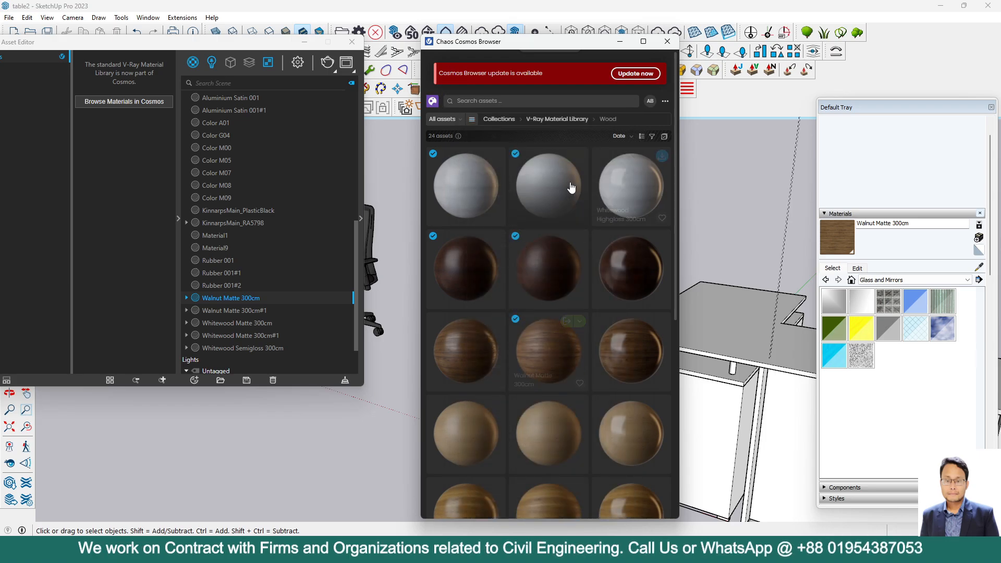
pyautogui.moveTo(563, 185)
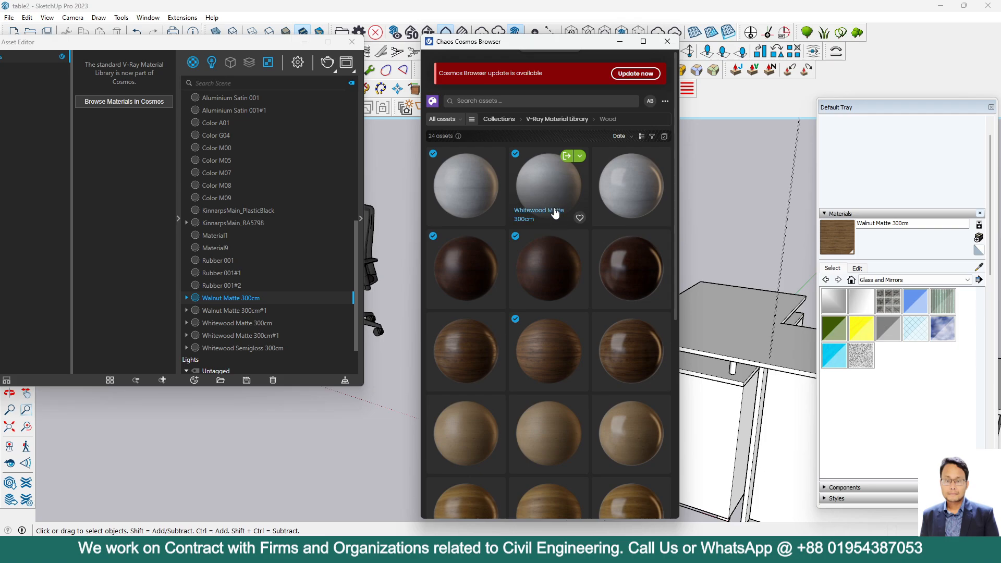
pyautogui.click(352, 42)
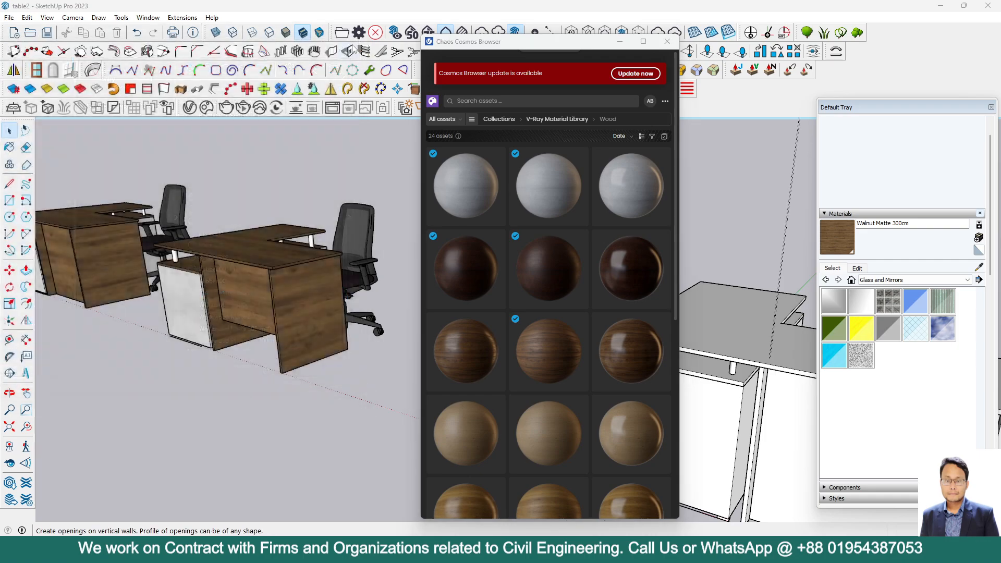
pyautogui.click(619, 43)
# Sample the Walnut Matte 300cm material from the finished walnut desk standing beside the new one
pyautogui.scroll(-5, 236, 248)
pyautogui.scroll(7, 382, 288)
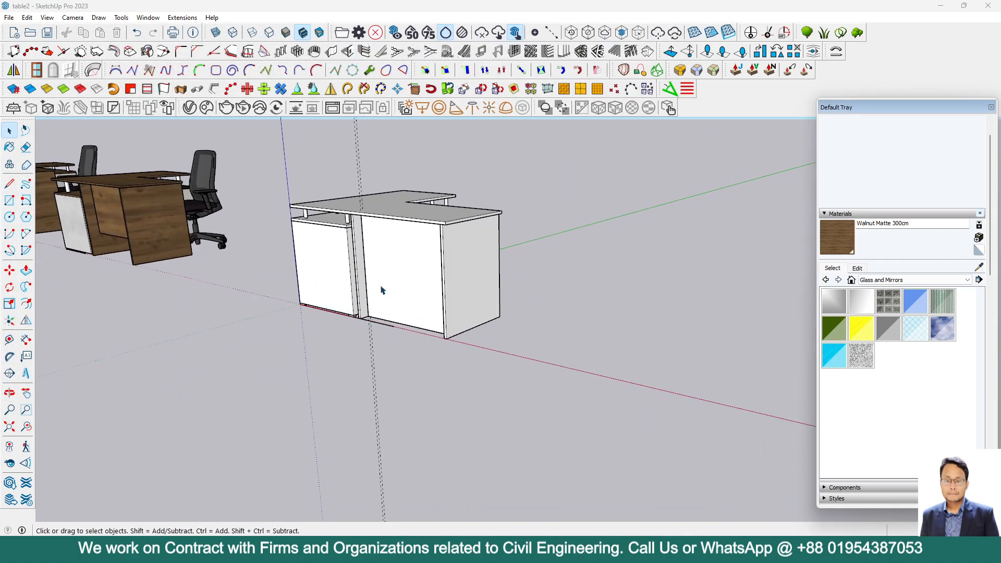
pyautogui.click(979, 267)
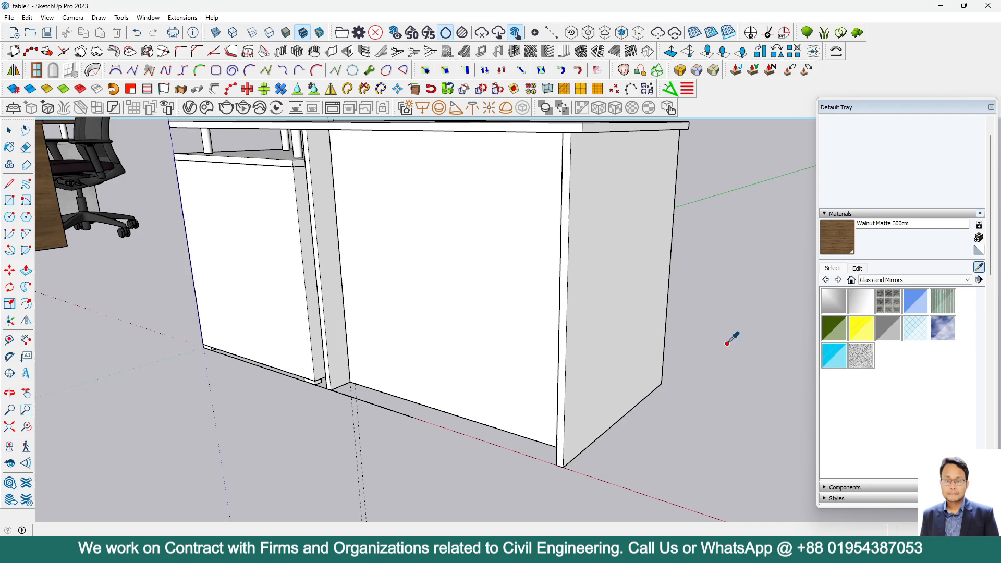
pyautogui.scroll(-3, 659, 352)
pyautogui.scroll(2, 172, 208)
pyautogui.click(161, 211)
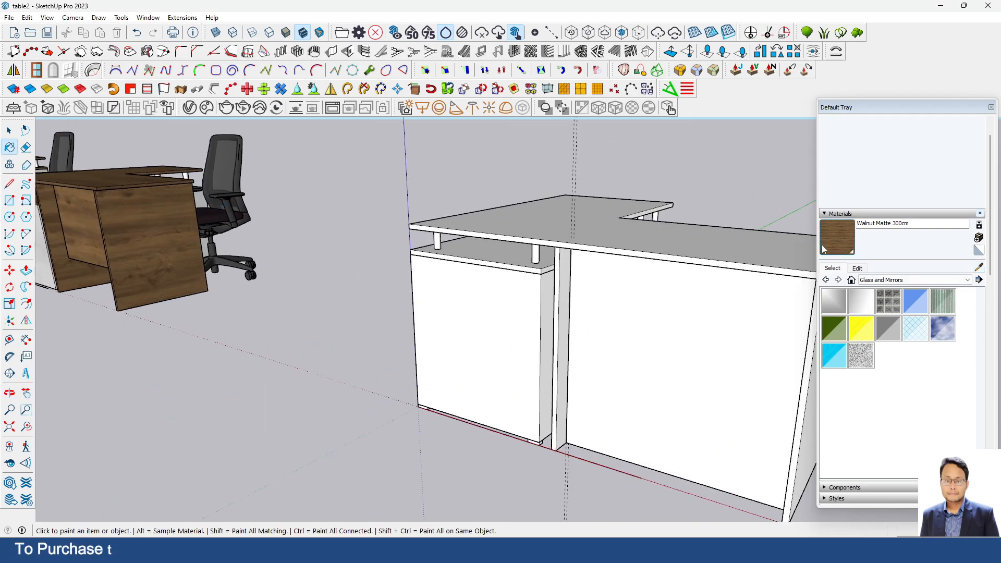
# Paint the new desk's tabletop, cabinet top, privacy panel and both side panels with Walnut Matte 300cm
pyautogui.scroll(2, 497, 210)
pyautogui.click(496, 210)
pyautogui.scroll(2, 441, 260)
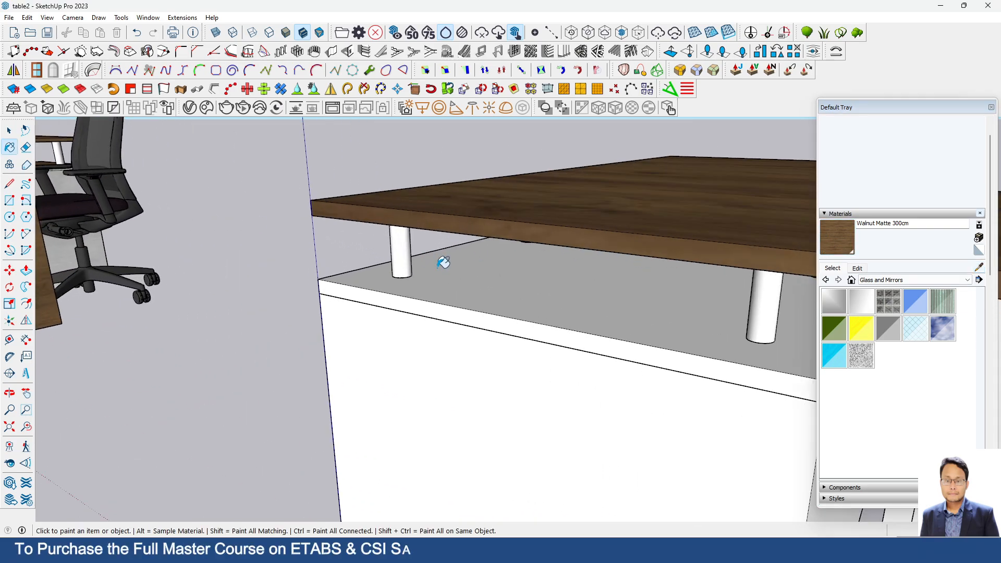
pyautogui.click(455, 283)
pyautogui.scroll(-3, 268, 256)
pyautogui.click(266, 254)
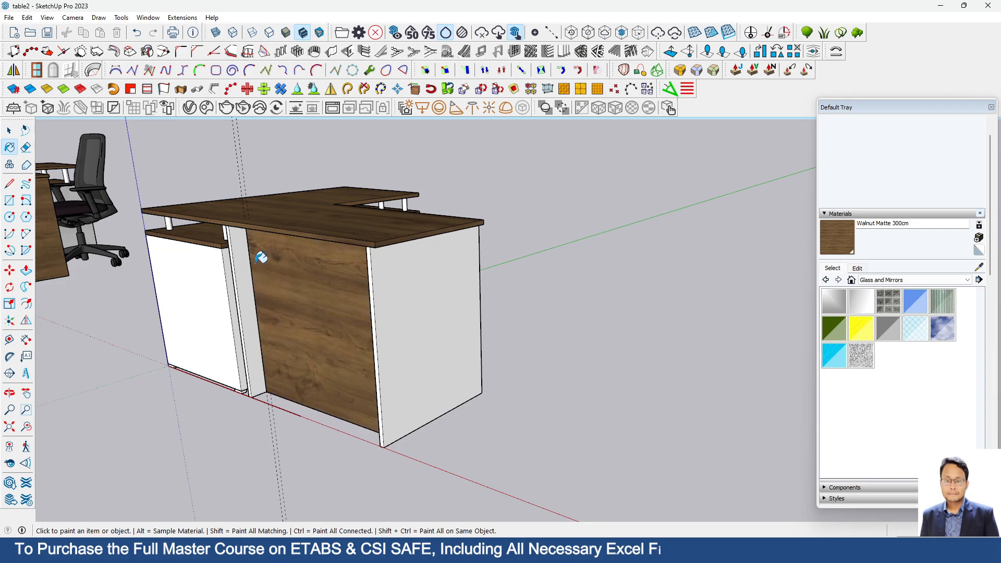
pyautogui.scroll(2, 246, 256)
pyautogui.click(246, 253)
pyautogui.click(458, 316)
# Sample Whitewood Matte 300cm#1 from the finished desk's cabinet and paint the new desk's cabinet body with it
pyautogui.scroll(-3, 397, 276)
pyautogui.moveTo(397, 276); pyautogui.dragTo(270, 336, button='middle')
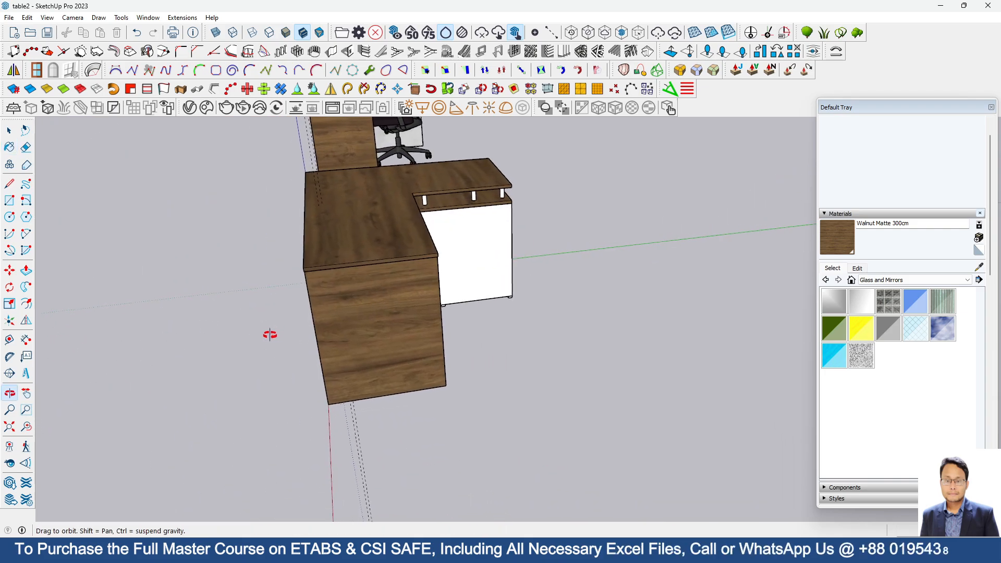
pyautogui.scroll(3, 490, 223)
pyautogui.scroll(-3, 731, 295)
pyautogui.moveTo(449, 374); pyautogui.dragTo(765, 293, button='middle')
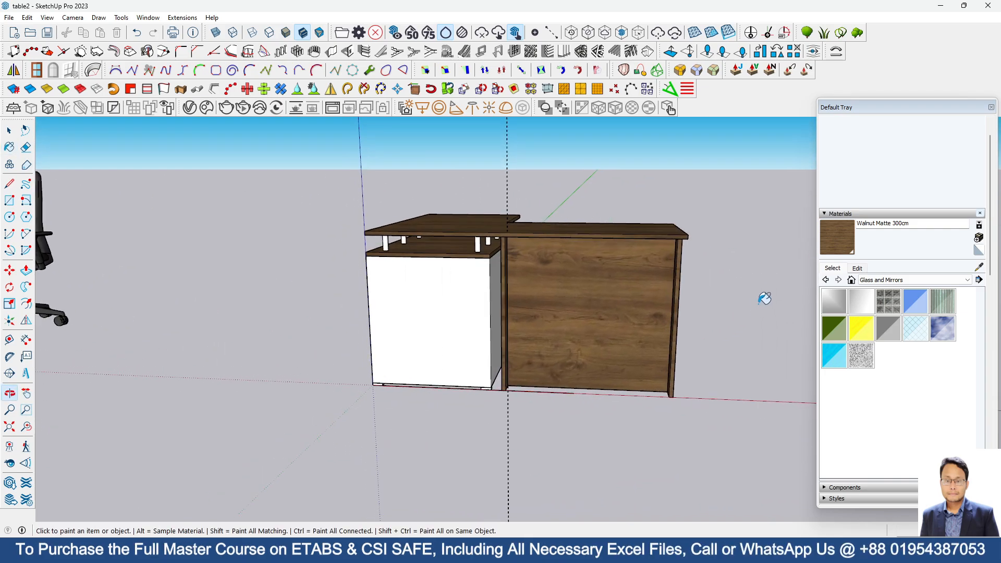
pyautogui.click(979, 268)
pyautogui.scroll(-3, 385, 297)
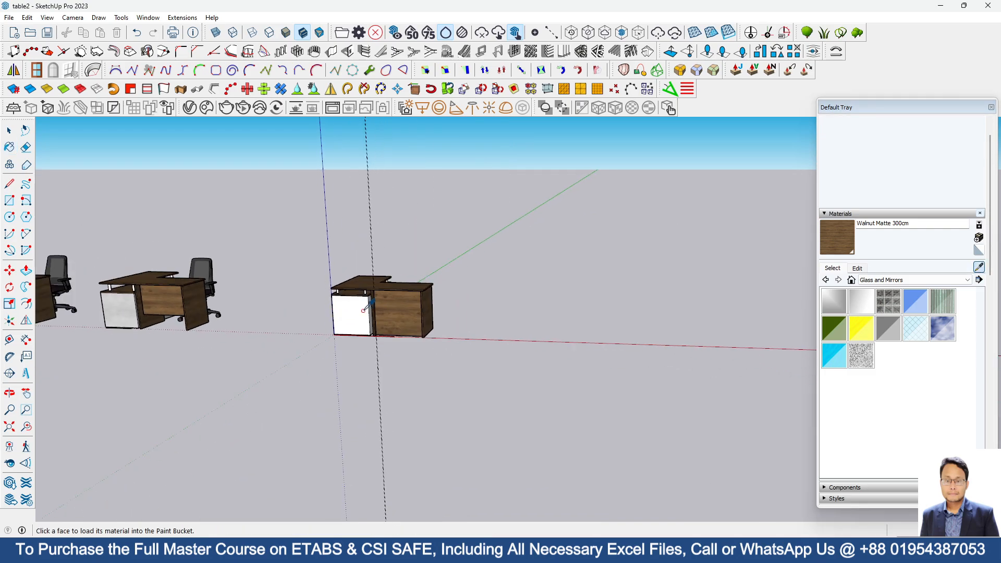
pyautogui.scroll(4, 150, 296)
pyautogui.click(151, 295)
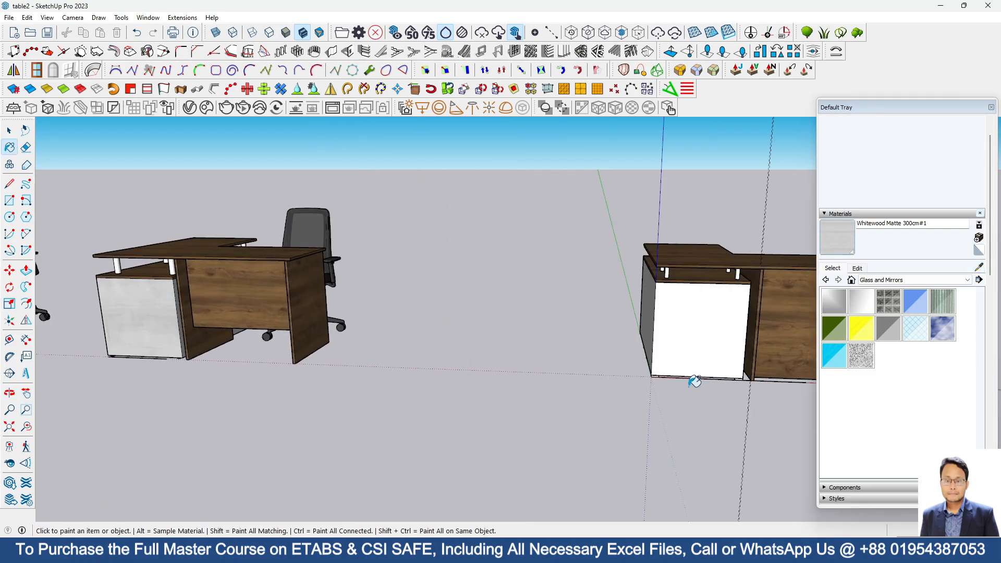
pyautogui.scroll(2, 694, 381)
pyautogui.click(642, 292)
pyautogui.scroll(-3, 595, 338)
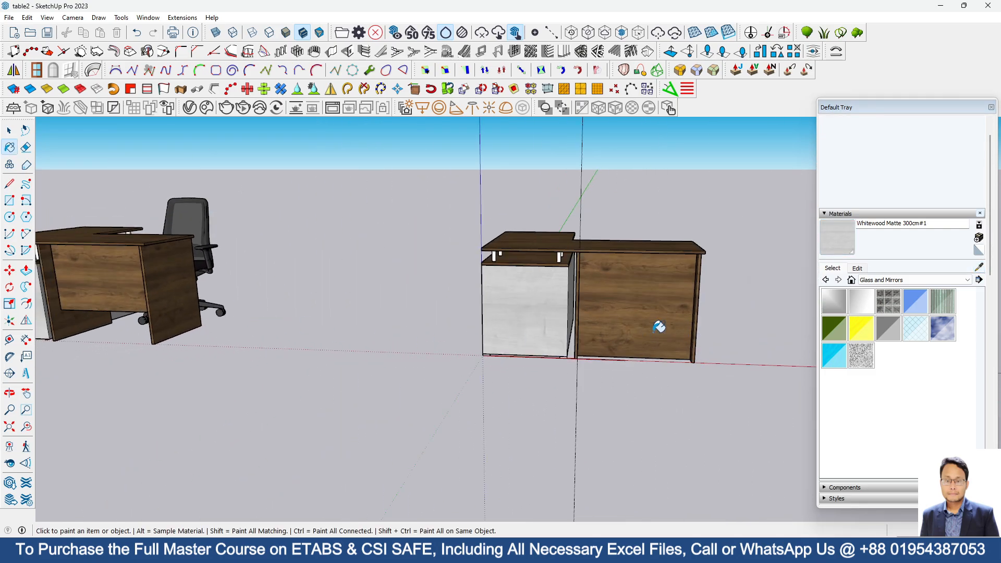
# Search the Chaos Cosmos assets for rubber, and clear the search text
pyautogui.scroll(4, 517, 357)
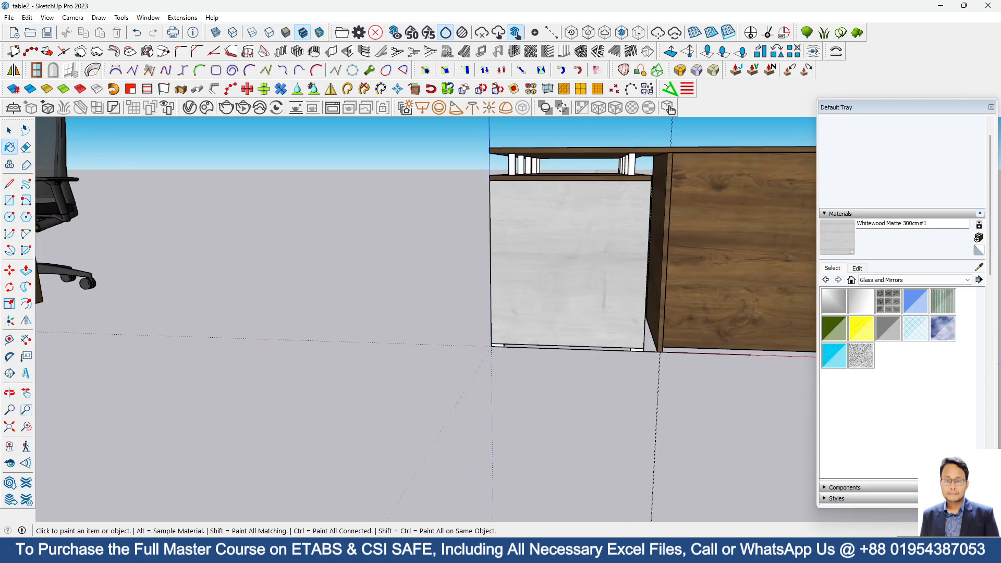
pyautogui.moveTo(737, 533)
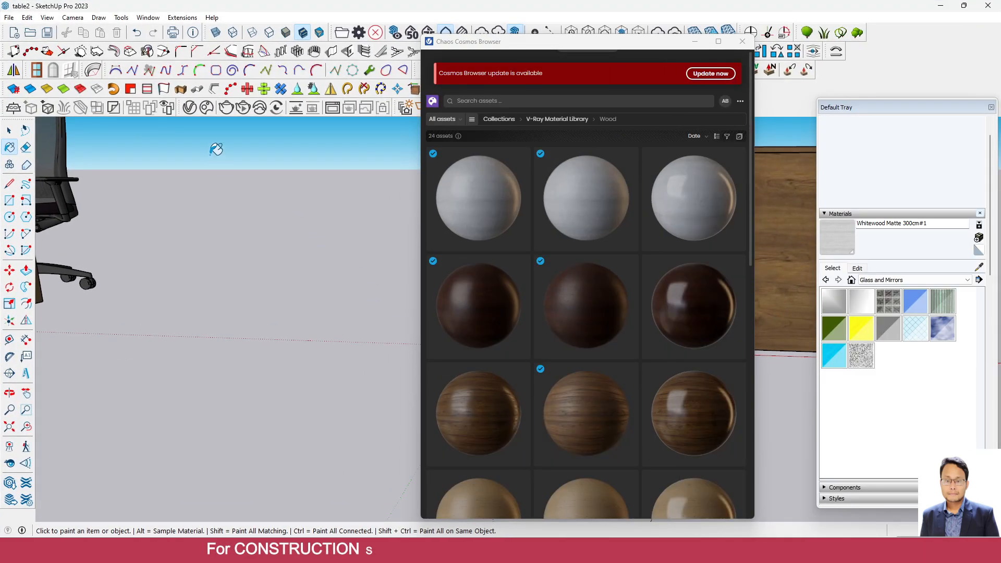
pyautogui.click(484, 100)
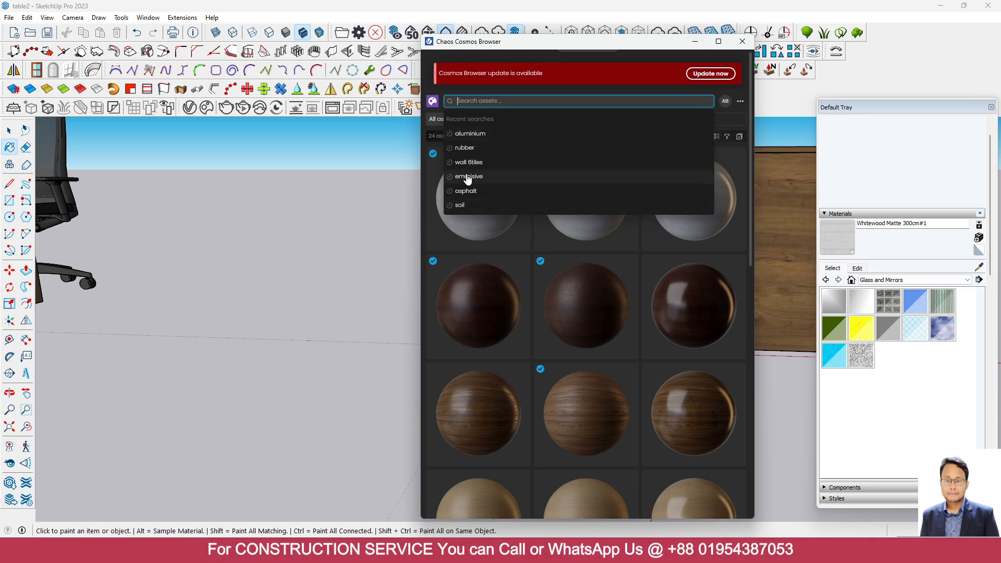
pyautogui.click(468, 148)
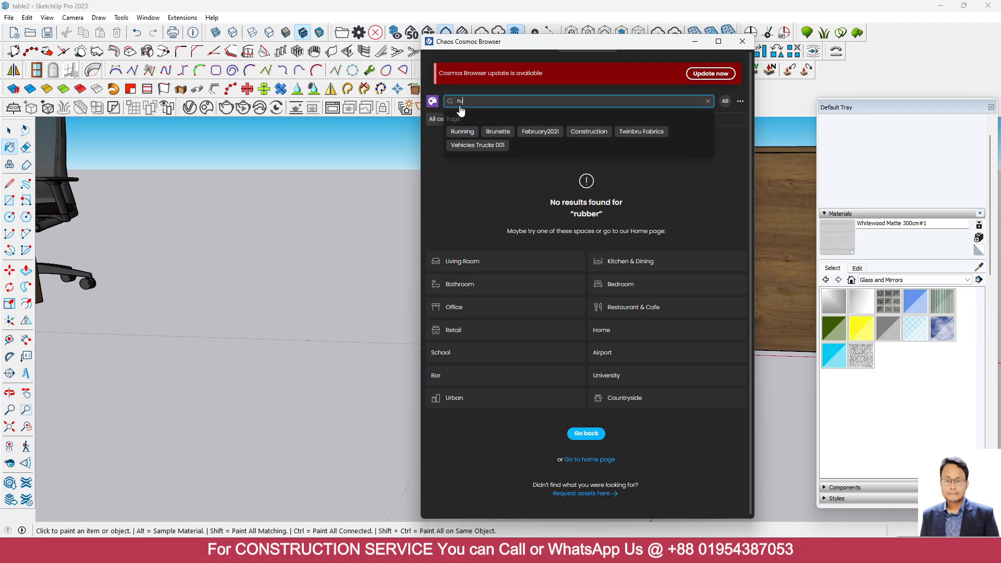
pyautogui.press('BackSpace')
pyautogui.press('BackSpace')
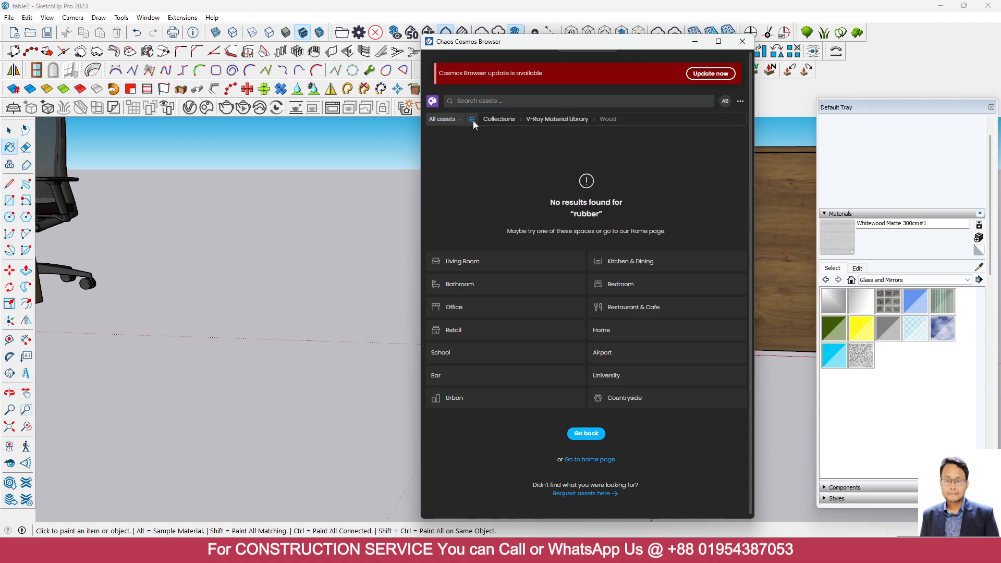
# Browse the Rubber category of the V-Ray Material Library in Cosmos and view the Rubber 001 material's details
pyautogui.click(473, 119)
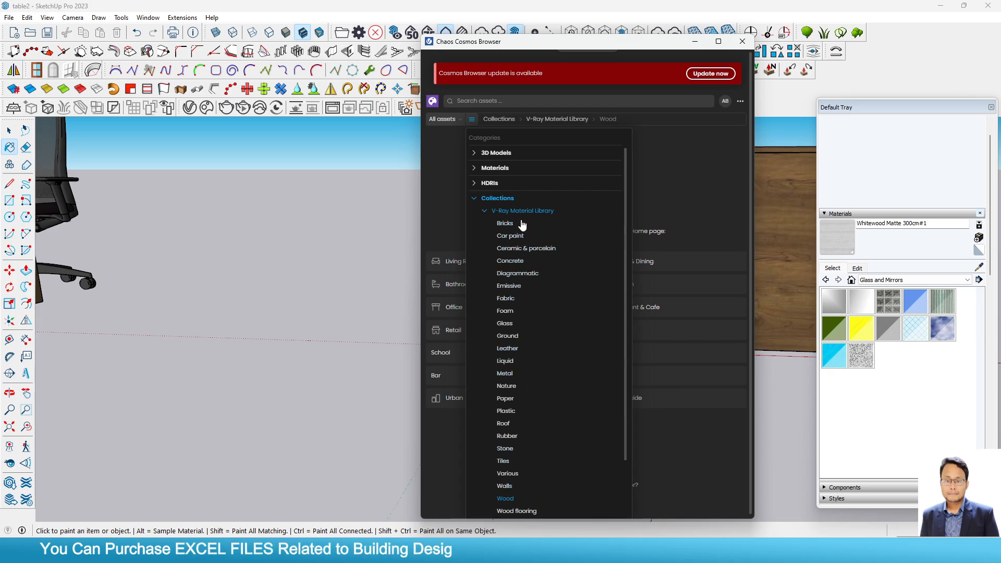
pyautogui.scroll(-2, 512, 424)
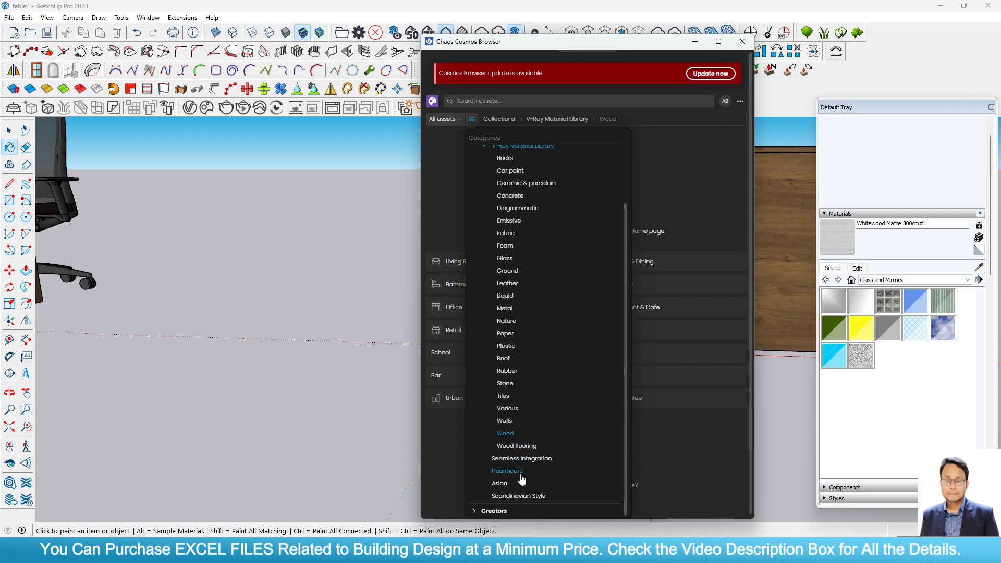
pyautogui.click(513, 373)
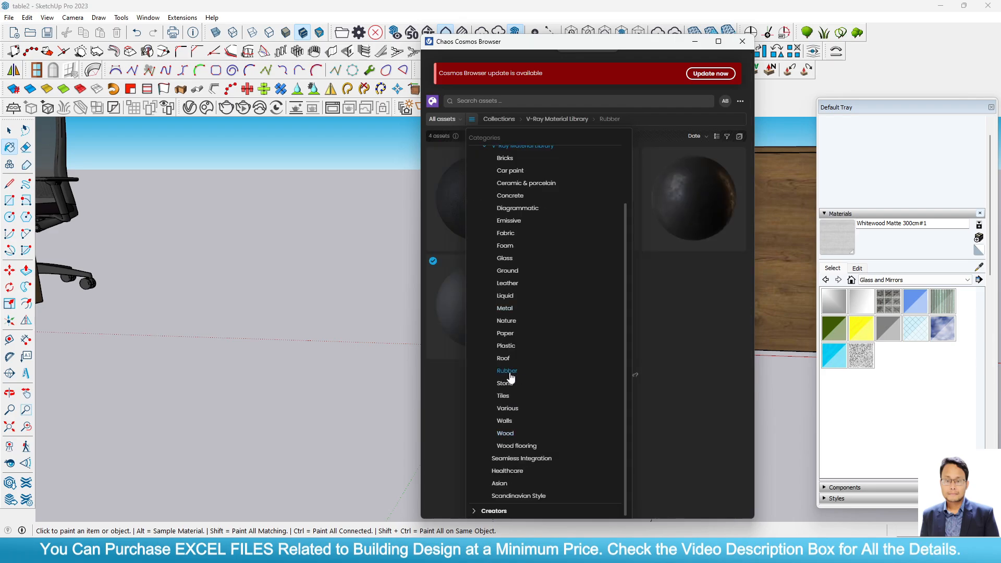
pyautogui.doubleClick(534, 44)
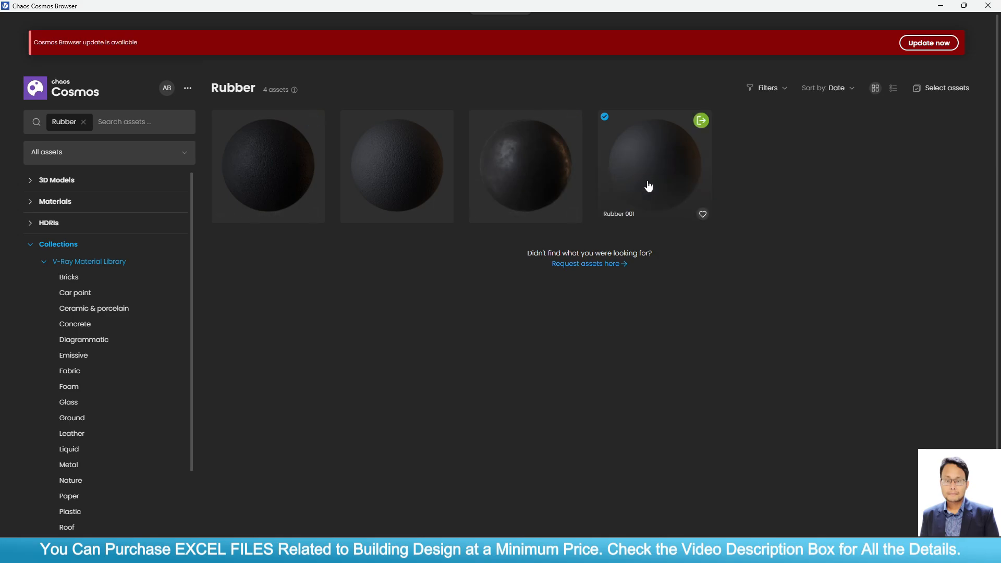
pyautogui.click(964, 6)
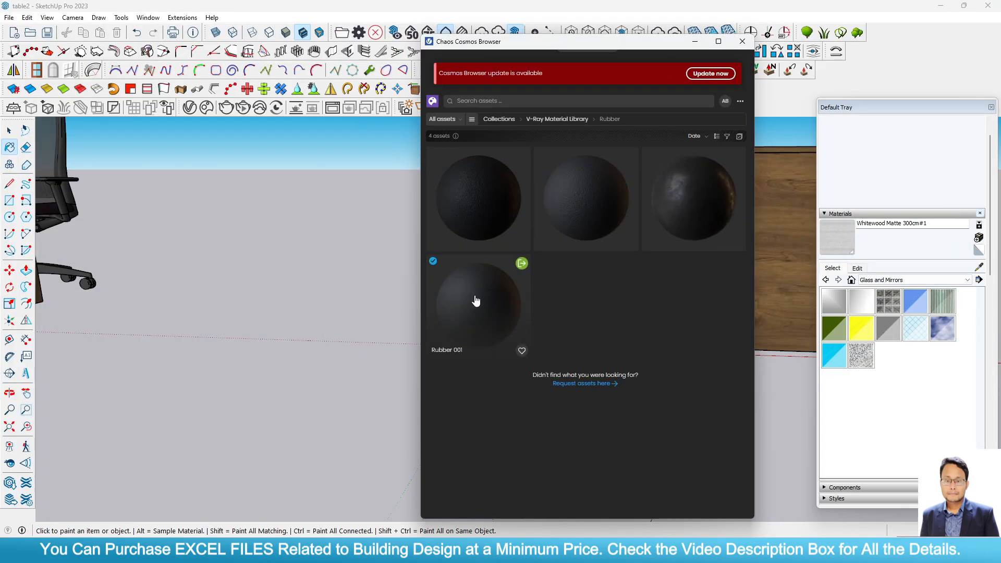
pyautogui.click(476, 301)
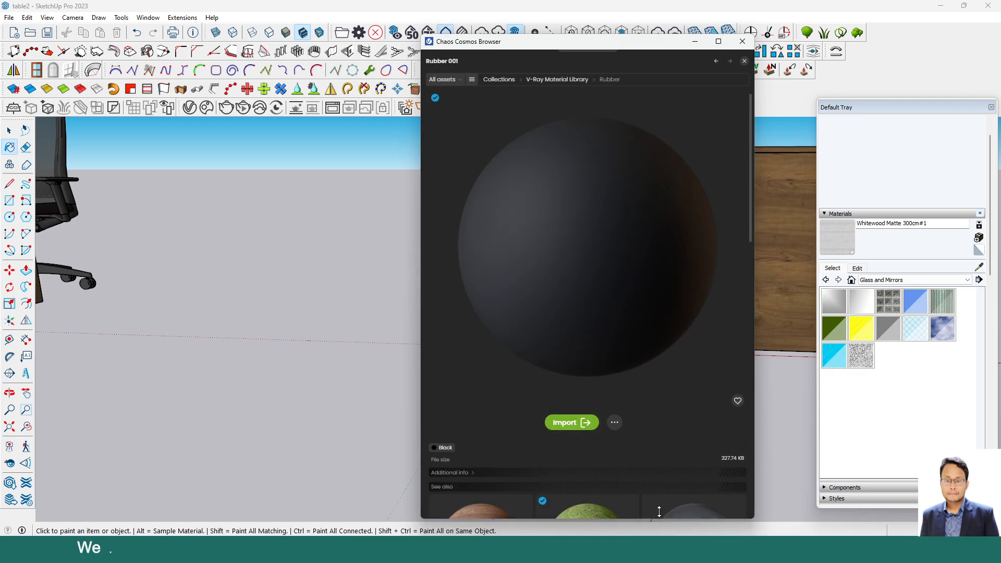
# Make Rubber 001#3 from the V-Ray Asset Editor the current paint material, and close both material windows
pyautogui.click(189, 107)
pyautogui.click(221, 297)
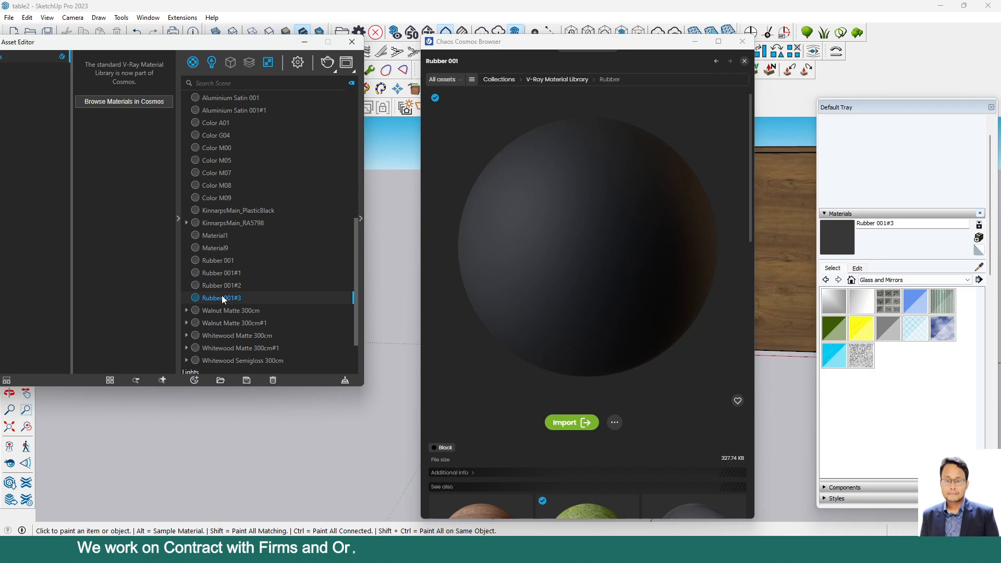
pyautogui.click(742, 41)
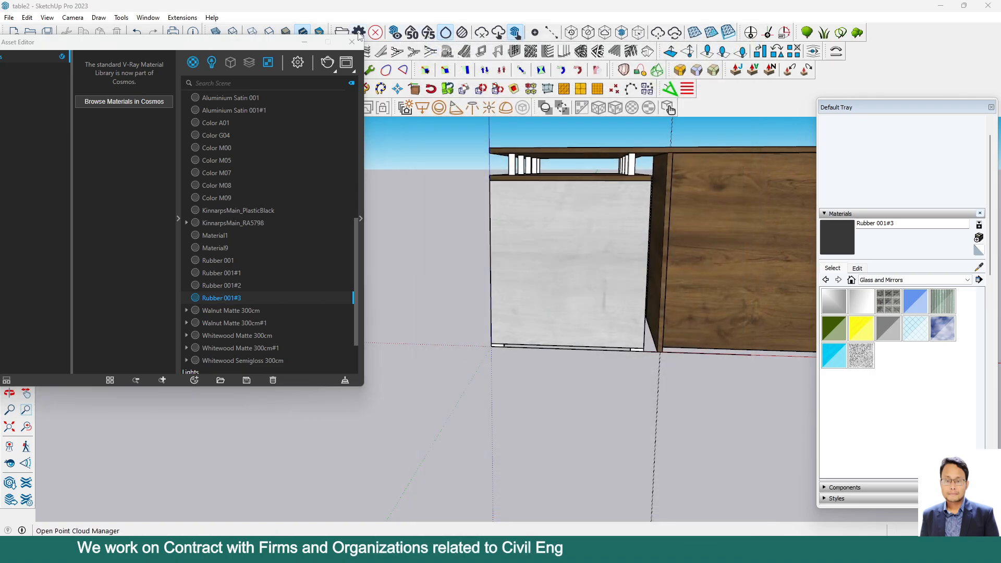
pyautogui.click(352, 42)
# Paint all the small feet under the new desk's cabinet with Rubber 001#3
pyautogui.scroll(5, 512, 375)
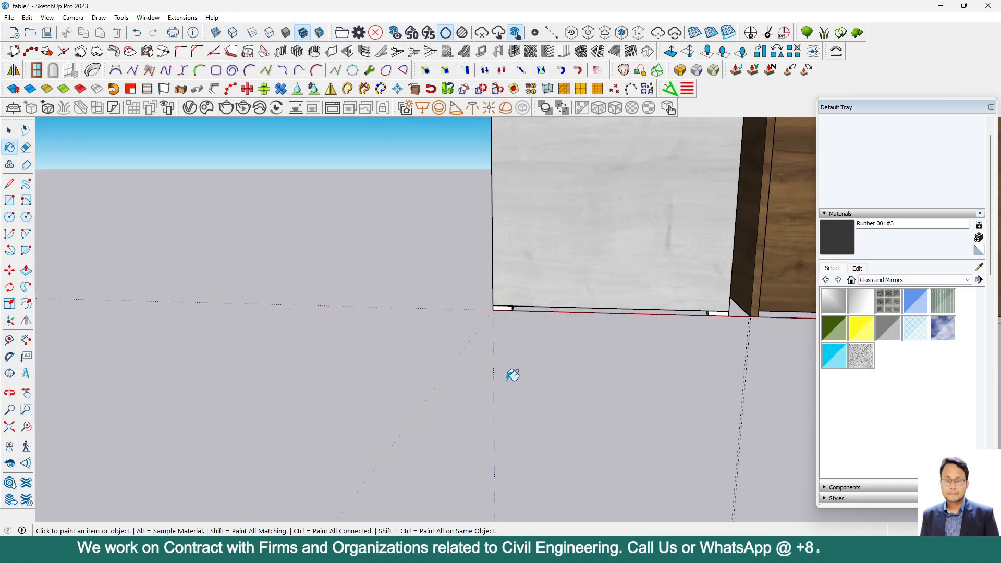
pyautogui.click(516, 286)
pyautogui.scroll(-1, 553, 345)
pyautogui.scroll(2, 754, 307)
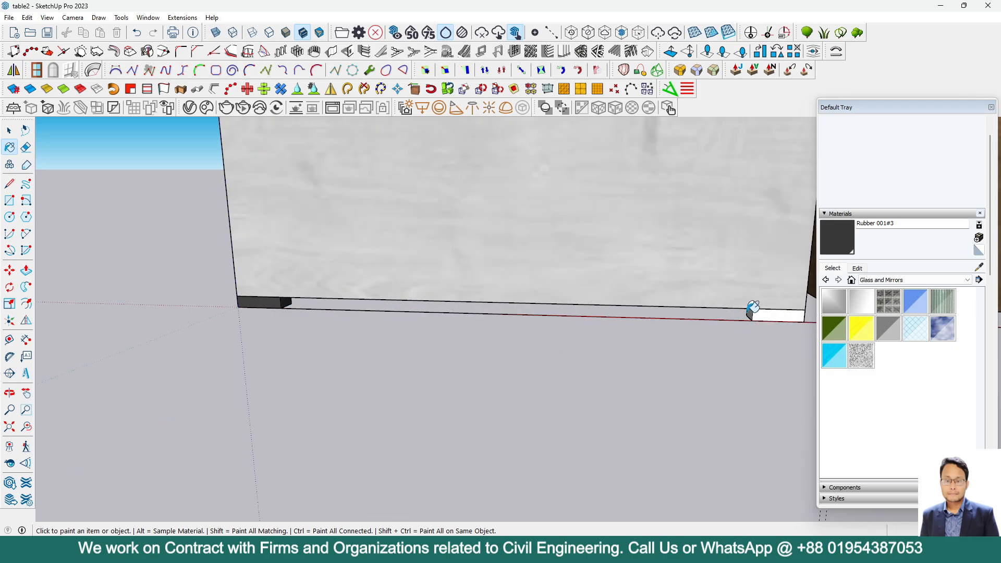
pyautogui.scroll(-4, 481, 399)
pyautogui.moveTo(423, 409); pyautogui.dragTo(709, 308, button='middle')
pyautogui.scroll(2, 567, 293)
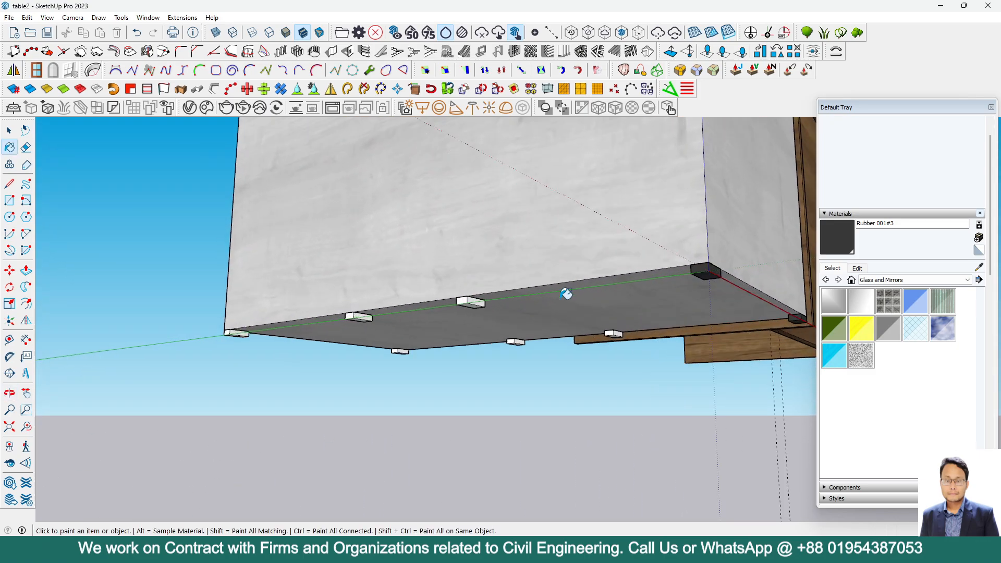
pyautogui.scroll(2, 620, 328)
pyautogui.scroll(2, 628, 336)
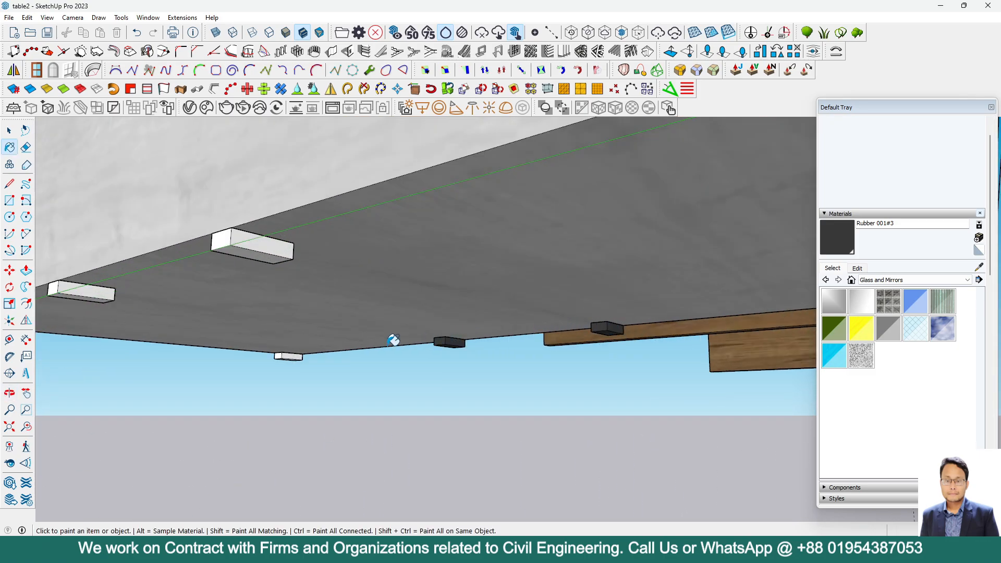
pyautogui.click(239, 247)
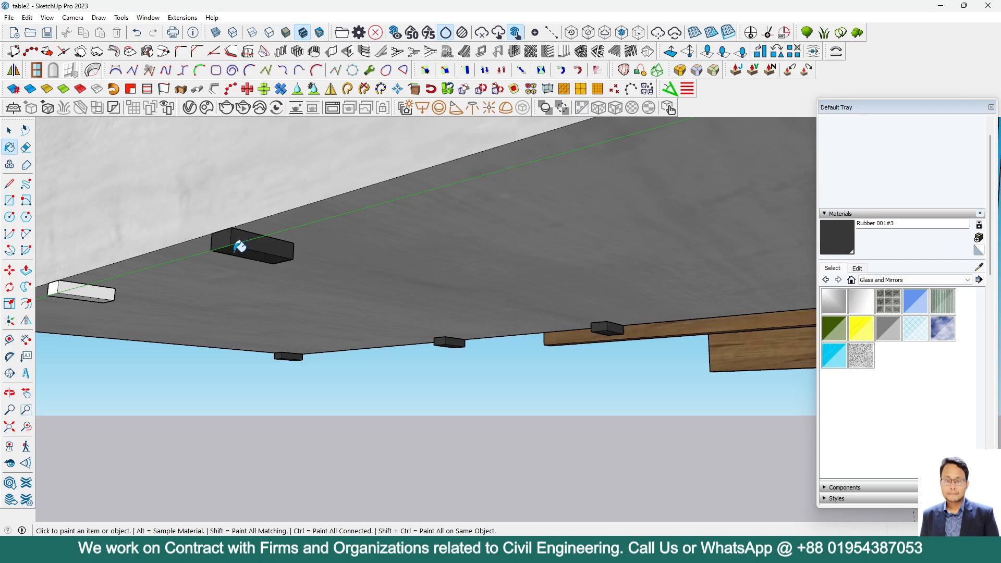
pyautogui.click(107, 293)
pyautogui.scroll(-6, 302, 331)
pyautogui.scroll(6, 178, 337)
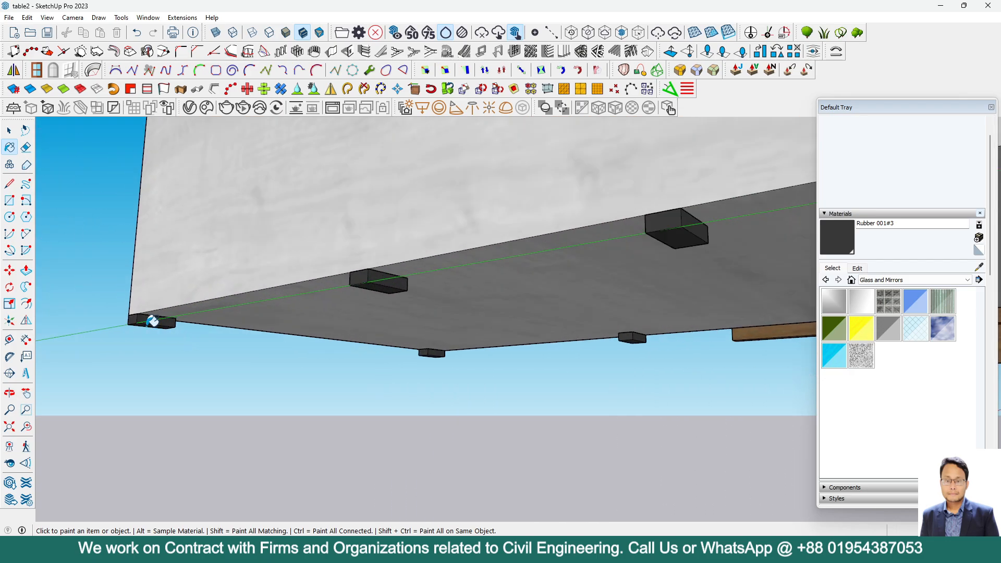
# Stop painting and examine the new desk from several angles against the finished desk with its chair
pyautogui.scroll(-5, 151, 322)
pyautogui.moveTo(322, 345); pyautogui.dragTo(166, 410, button='middle')
pyautogui.scroll(-5, 166, 403)
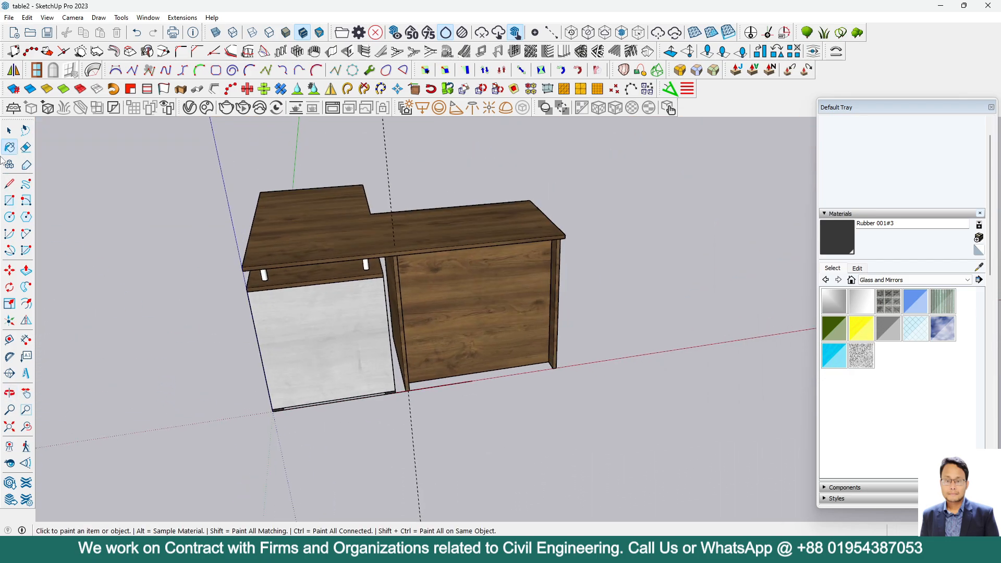
pyautogui.click(8, 131)
pyautogui.scroll(-3, 683, 263)
pyautogui.moveTo(731, 301); pyautogui.dragTo(569, 277, button='middle')
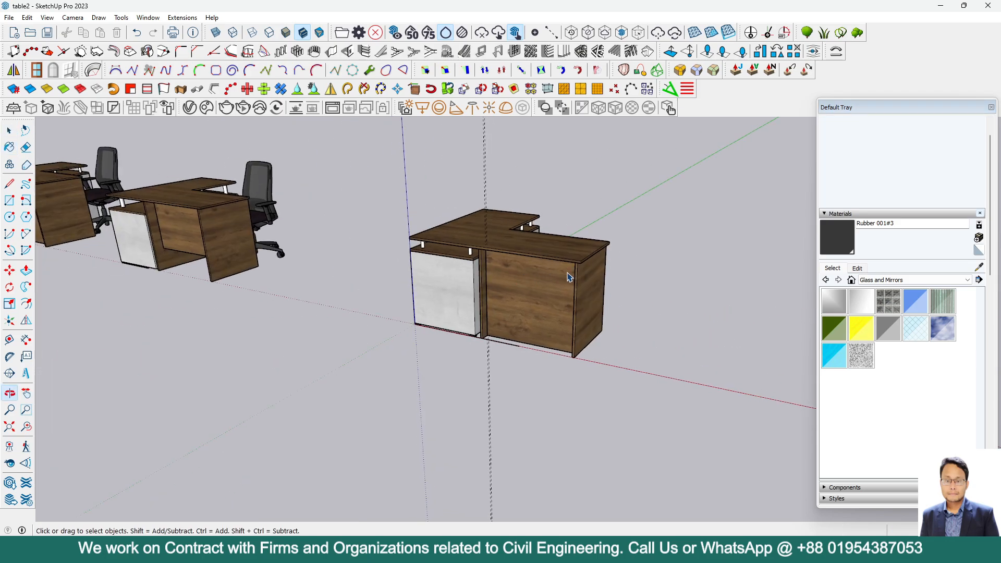
pyautogui.scroll(-3, 369, 329)
pyautogui.moveTo(368, 328); pyautogui.dragTo(198, 232, button='middle')
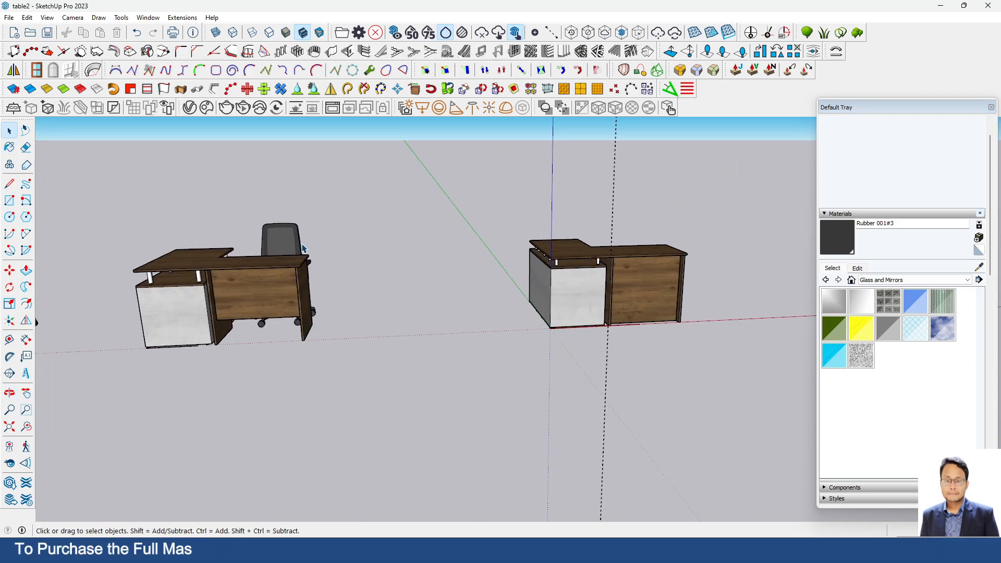
pyautogui.scroll(3, 303, 249)
pyautogui.moveTo(179, 298); pyautogui.dragTo(348, 251, button='middle')
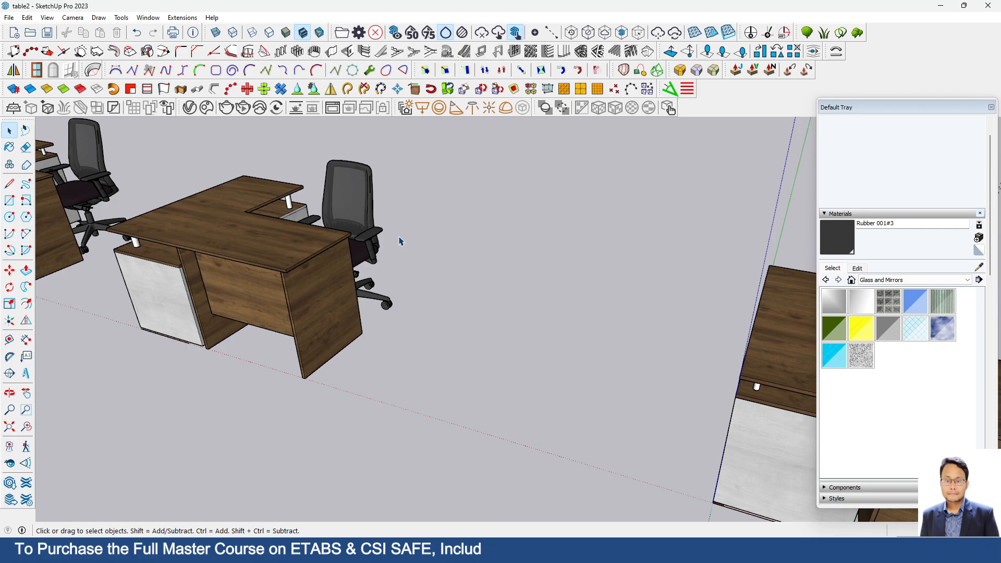
pyautogui.scroll(-3, 141, 152)
pyautogui.moveTo(428, 266); pyautogui.dragTo(590, 235, button='middle')
pyautogui.moveTo(547, 551)
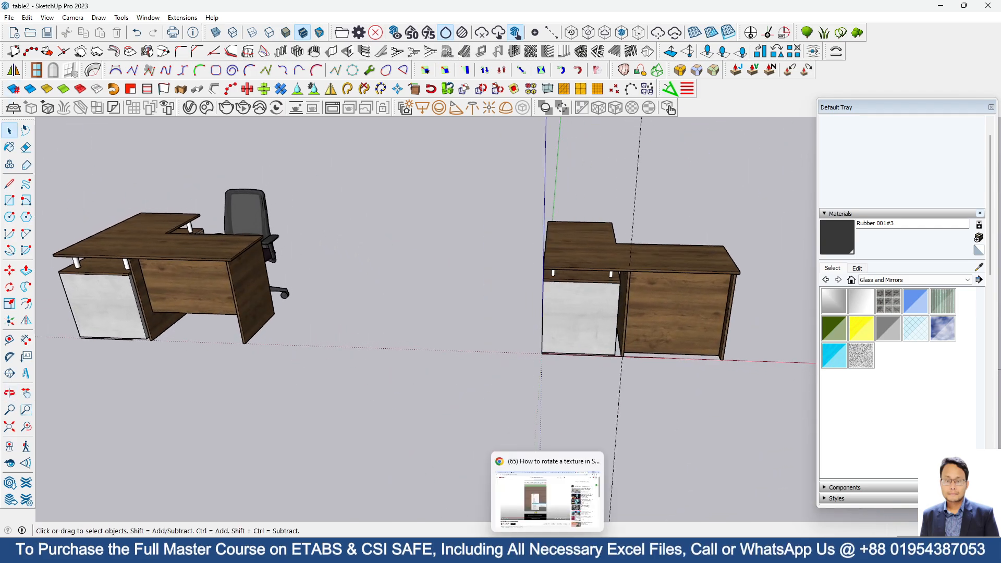
# Import the OFFICE+CHAIR SketchUp file from the Downloads folder and place it behind the new desk
pyautogui.click(8, 18)
pyautogui.click(31, 184)
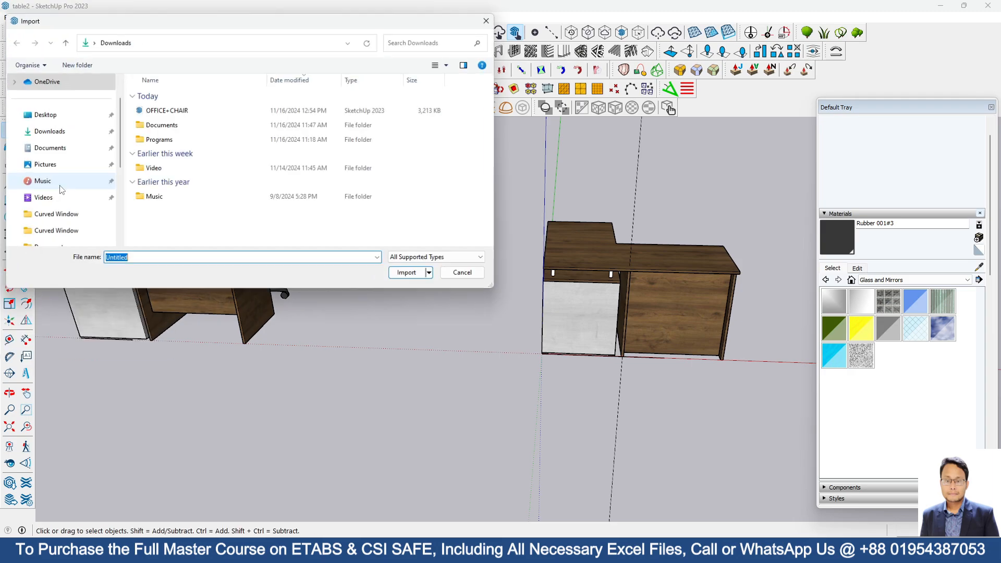
pyautogui.doubleClick(172, 111)
pyautogui.scroll(-3, 221, 293)
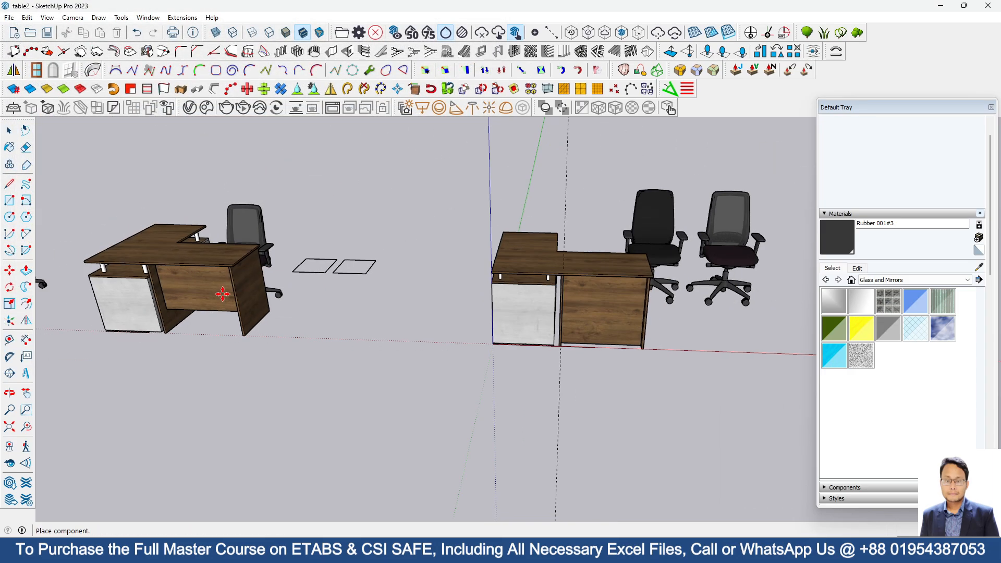
pyautogui.click(308, 279)
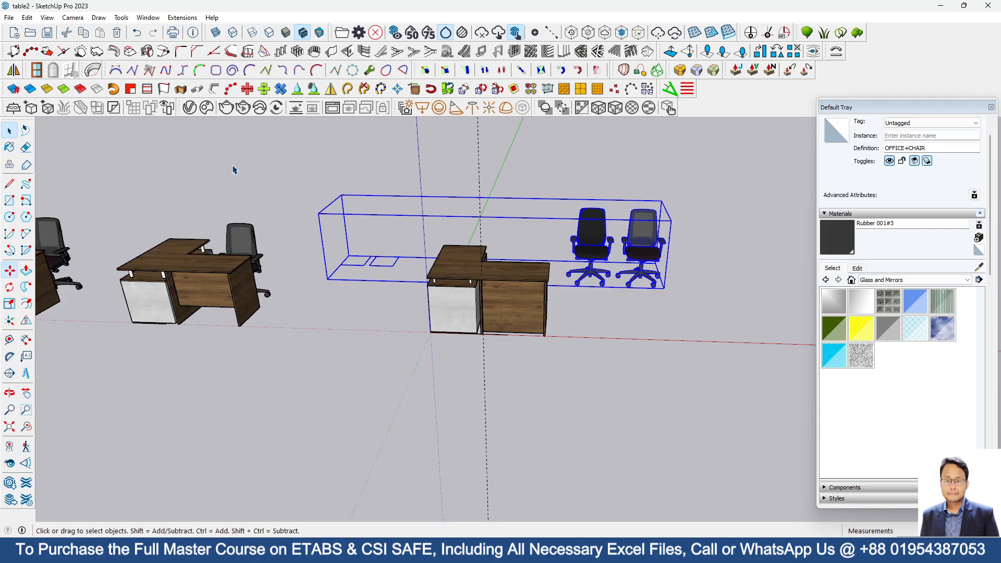
# Explode the imported OFFICE+CHAIR component and the nested TEMO CHAIRS KINNARPS component
pyautogui.rightClick(596, 227)
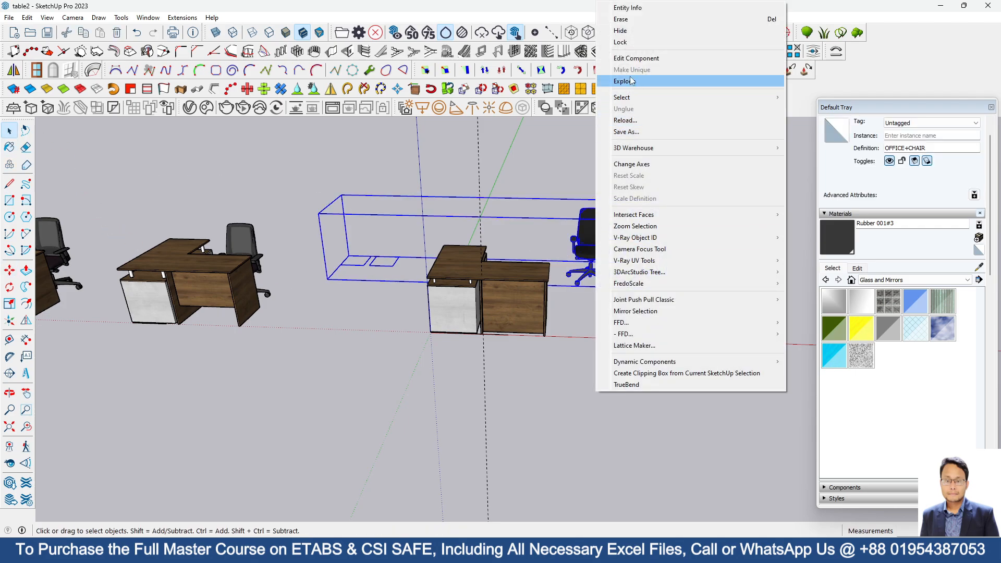
pyautogui.click(631, 83)
pyautogui.click(599, 167)
pyautogui.click(595, 236)
pyautogui.rightClick(595, 234)
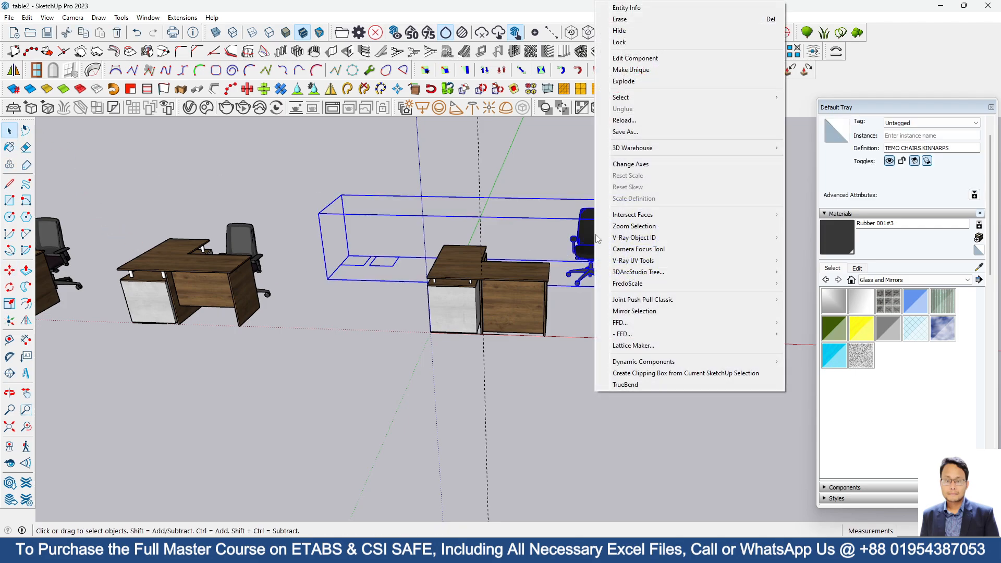
pyautogui.click(631, 82)
pyautogui.click(528, 221)
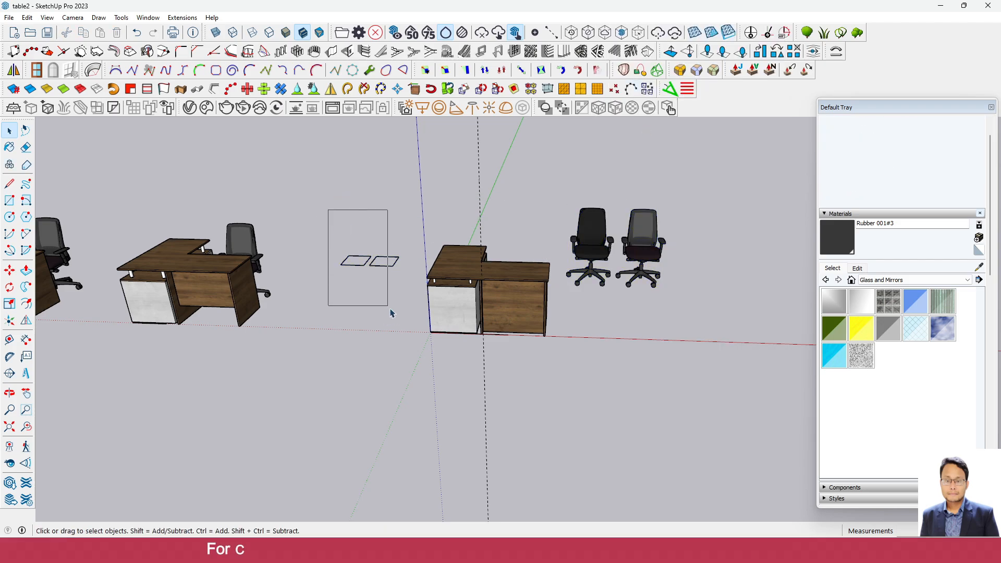
# Delete the two flat rectangle outlines and the mesh-back chair from the imported objects, keeping the solid black chair
pyautogui.moveTo(394, 303); pyautogui.dragTo(335, 251)
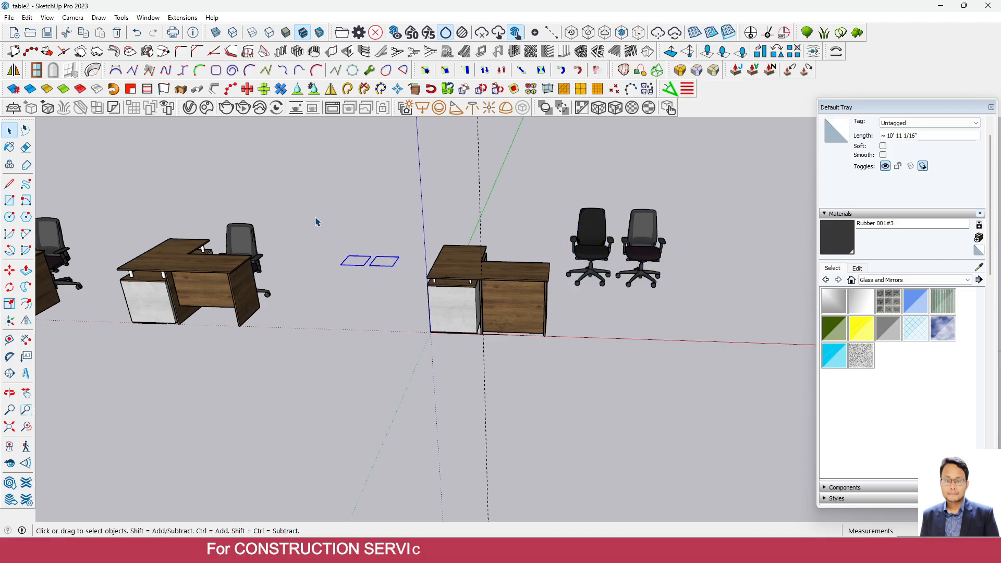
pyautogui.press('Delete')
pyautogui.scroll(3, 590, 246)
pyautogui.click(582, 247)
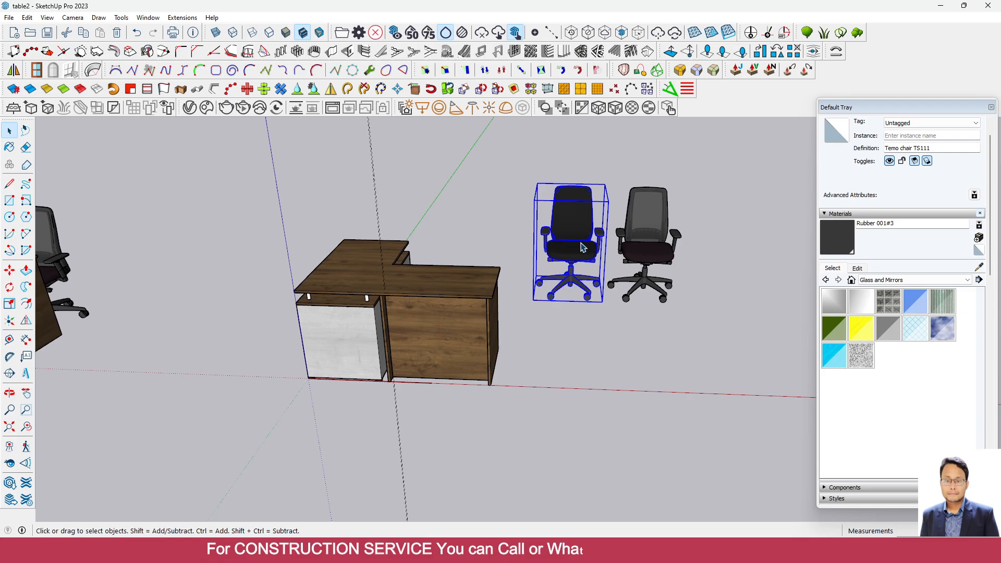
pyautogui.press('Delete')
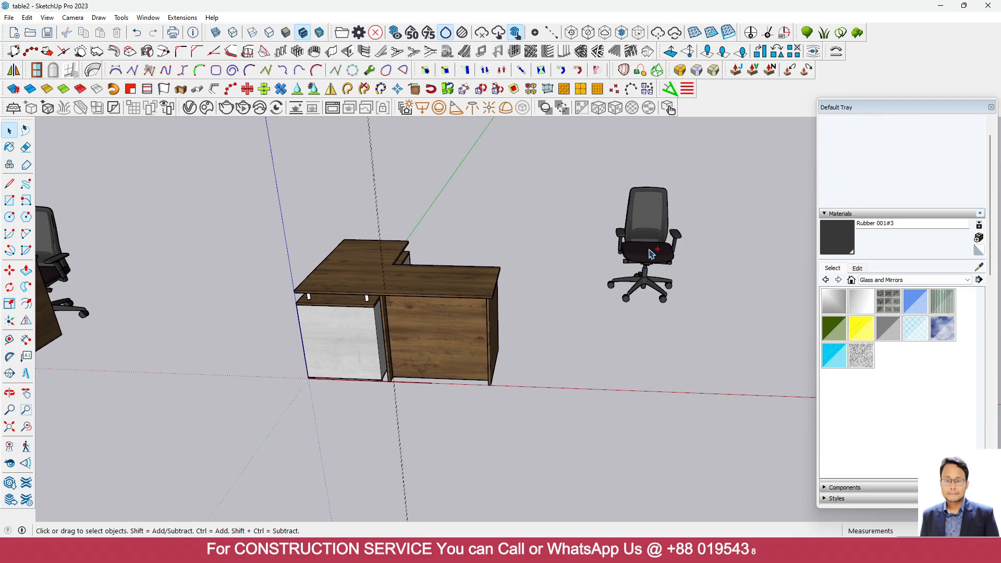
pyautogui.hotkey('ctrl', 'z')
pyautogui.click(652, 254)
pyautogui.press('Delete')
# Move the solid black office chair to the open seating side behind the new L-shaped desk
pyautogui.click(578, 260)
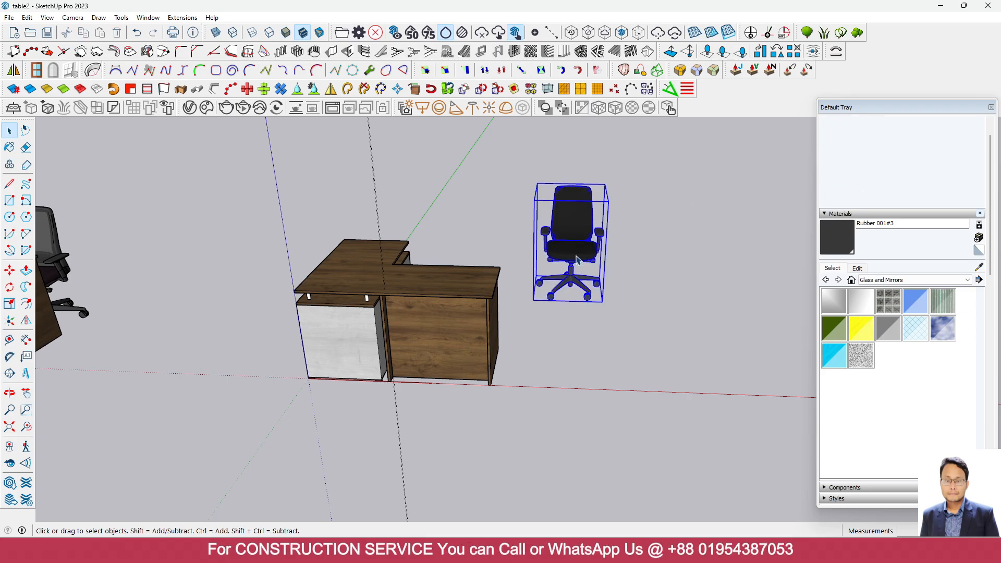
pyautogui.click(10, 270)
pyautogui.scroll(3, 600, 306)
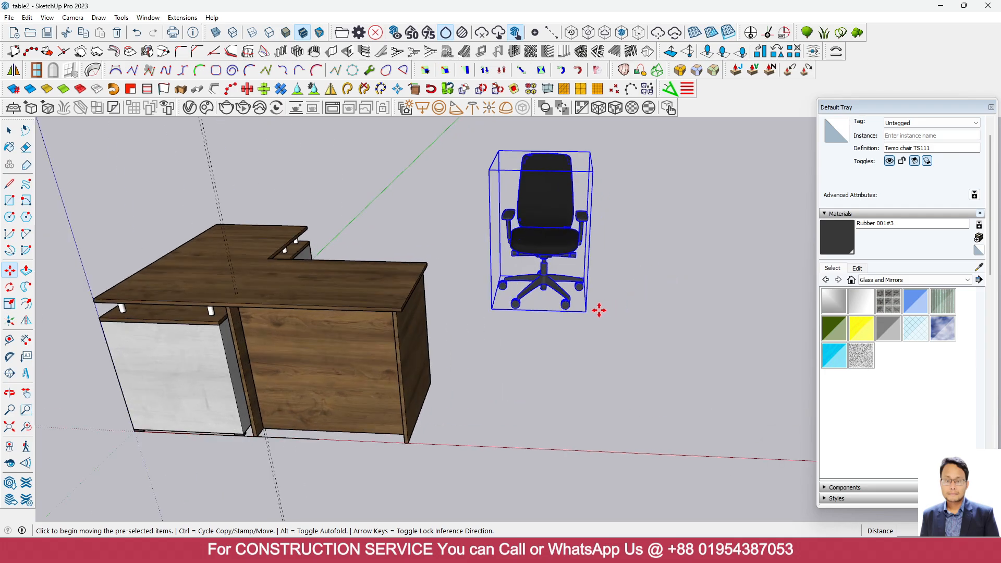
pyautogui.click(573, 310)
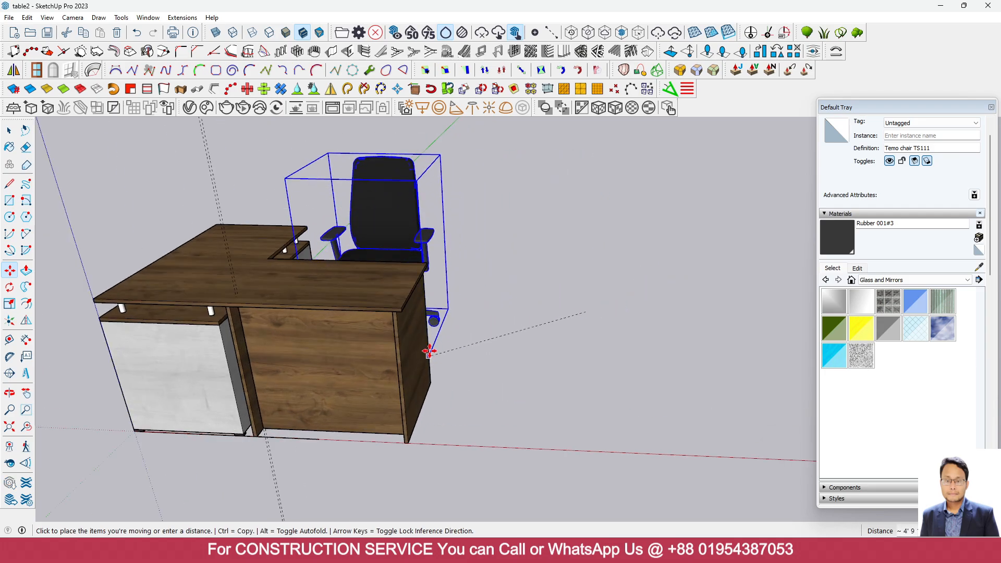
pyautogui.click(410, 441)
pyautogui.click(402, 439)
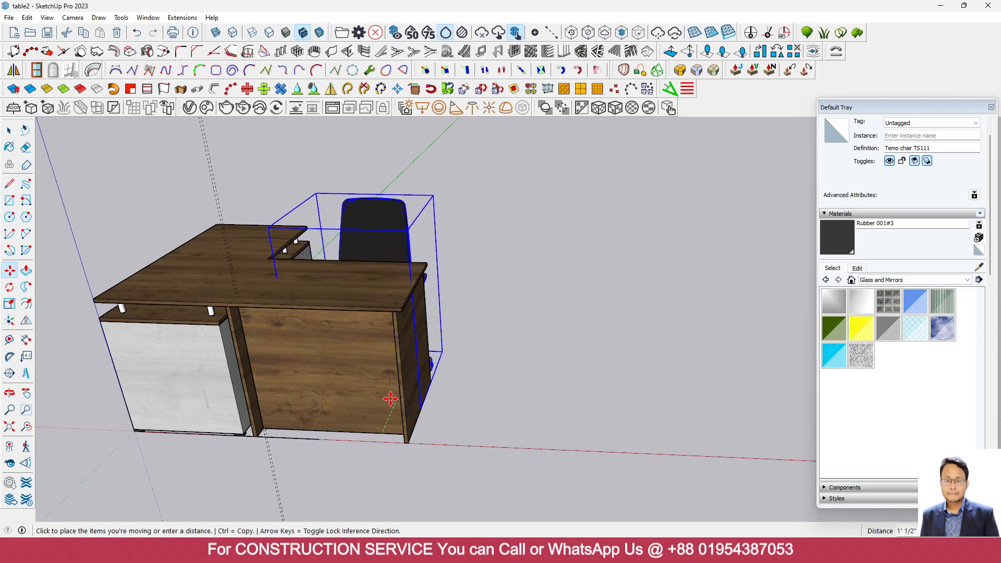
pyautogui.click(392, 392)
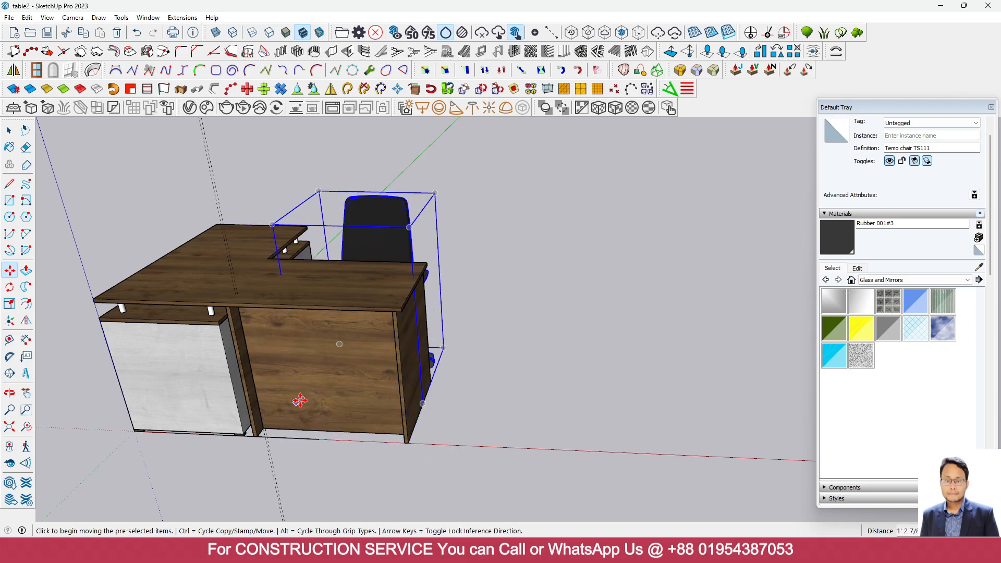
# Shift the chair about 8 11/16" farther back from the desk and clear the selection
pyautogui.scroll(1, 472, 367)
pyautogui.moveTo(471, 367); pyautogui.dragTo(302, 353, button='middle')
pyautogui.click(478, 329)
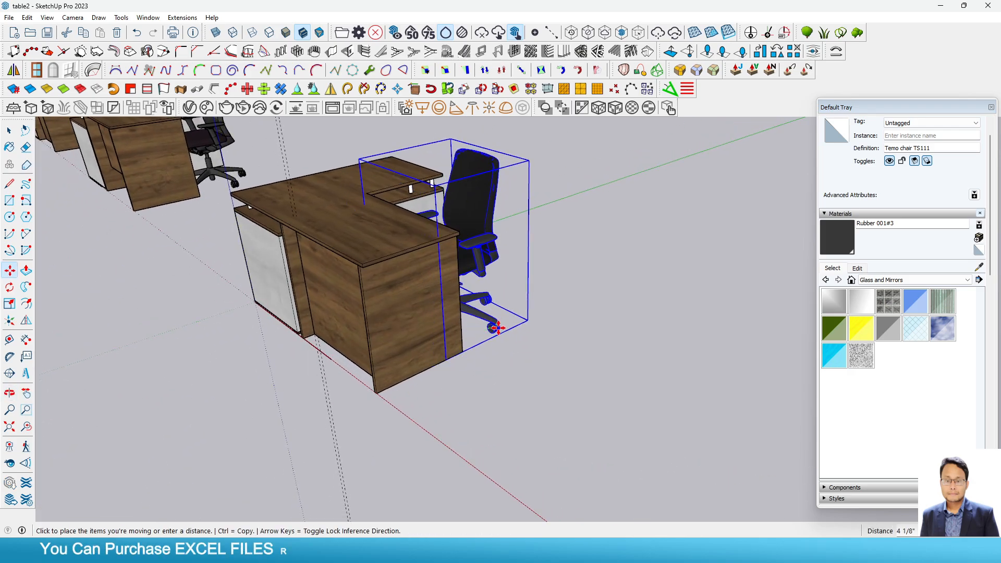
pyautogui.click(509, 322)
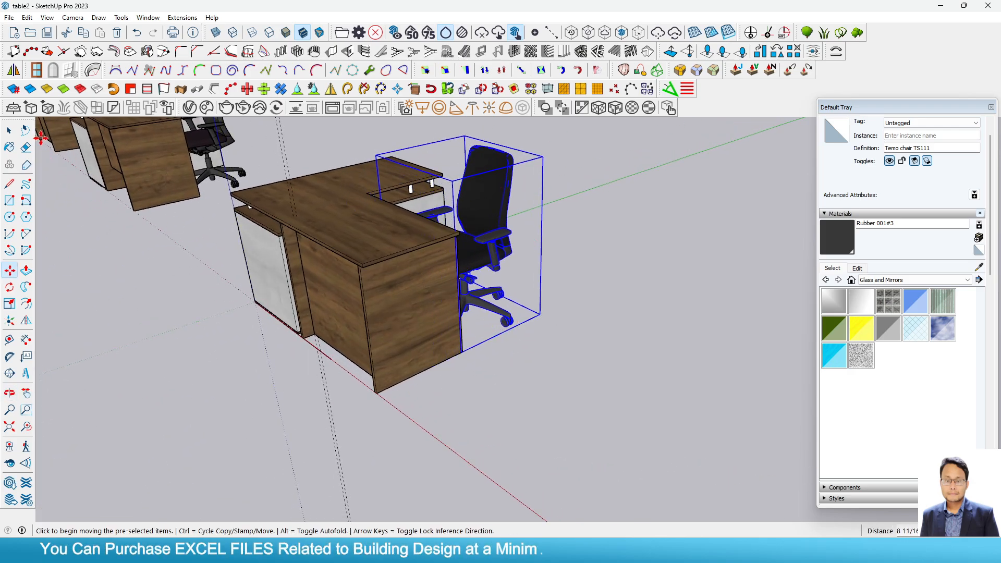
pyautogui.click(9, 131)
pyautogui.click(212, 307)
pyautogui.moveTo(213, 307); pyautogui.dragTo(739, 324, button='middle')
pyautogui.scroll(-1, 603, 289)
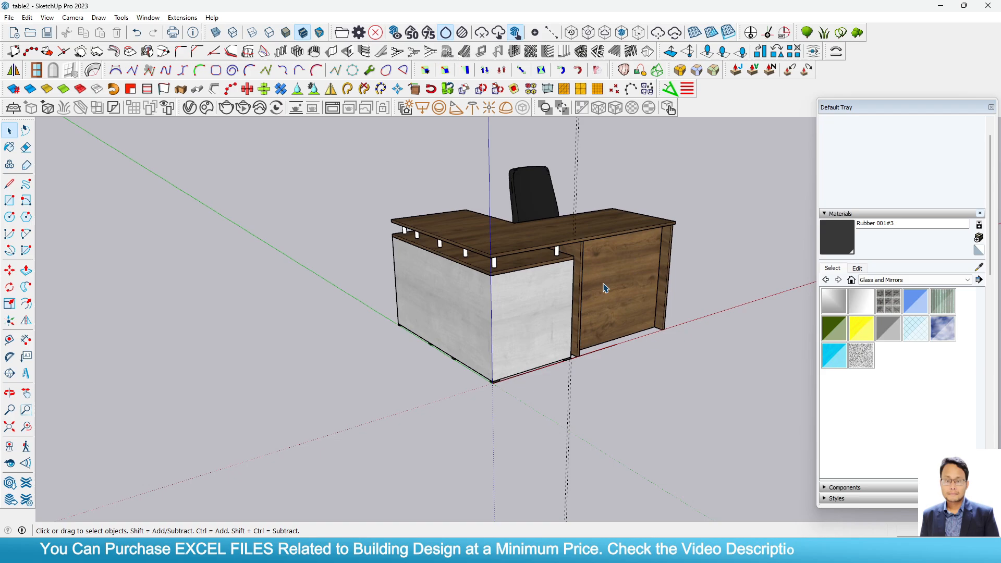
pyautogui.scroll(4, 576, 273)
pyautogui.scroll(5, 577, 273)
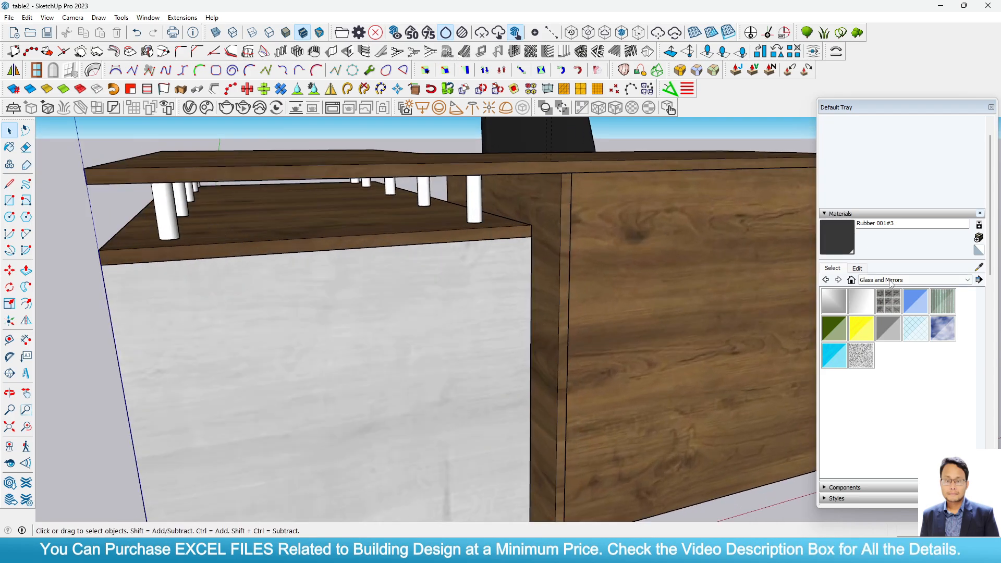
pyautogui.click(859, 268)
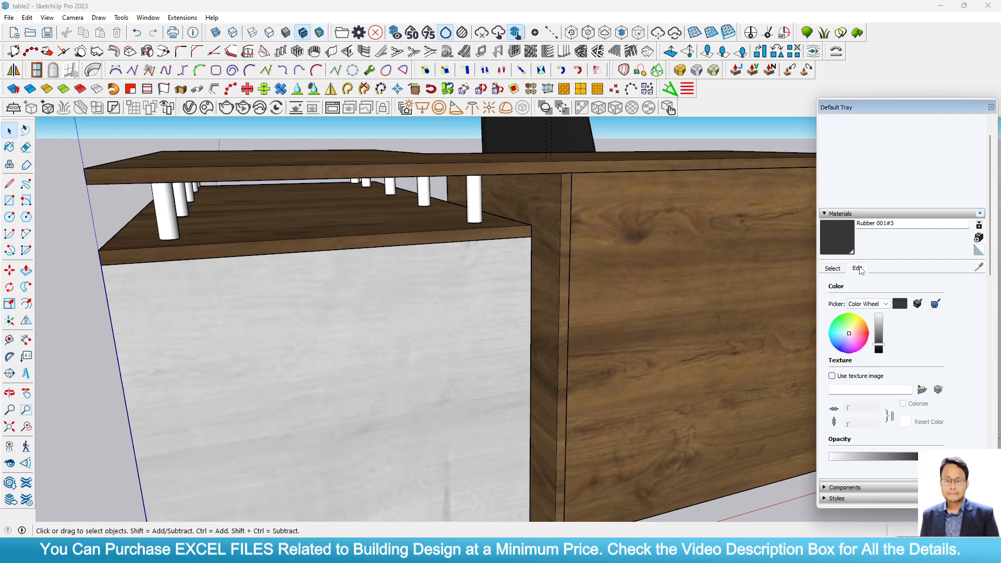
pyautogui.click(837, 269)
pyautogui.click(876, 282)
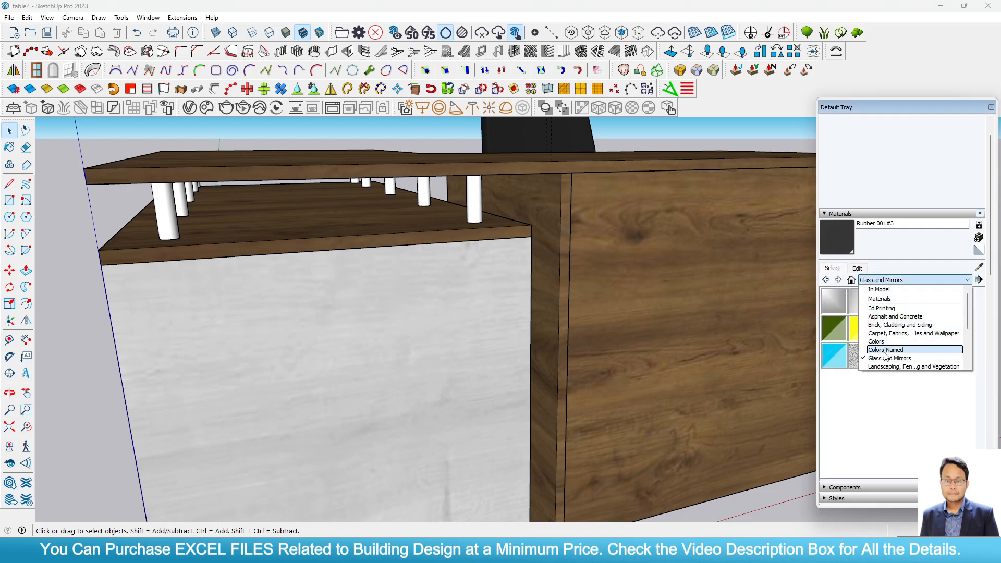
pyautogui.click(196, 90)
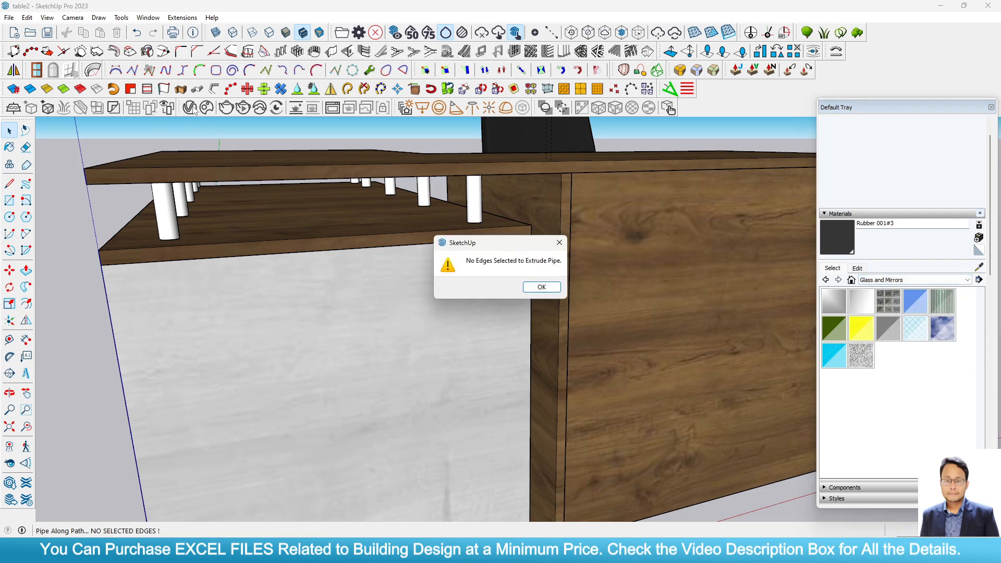
pyautogui.click(559, 242)
pyautogui.press('Escape')
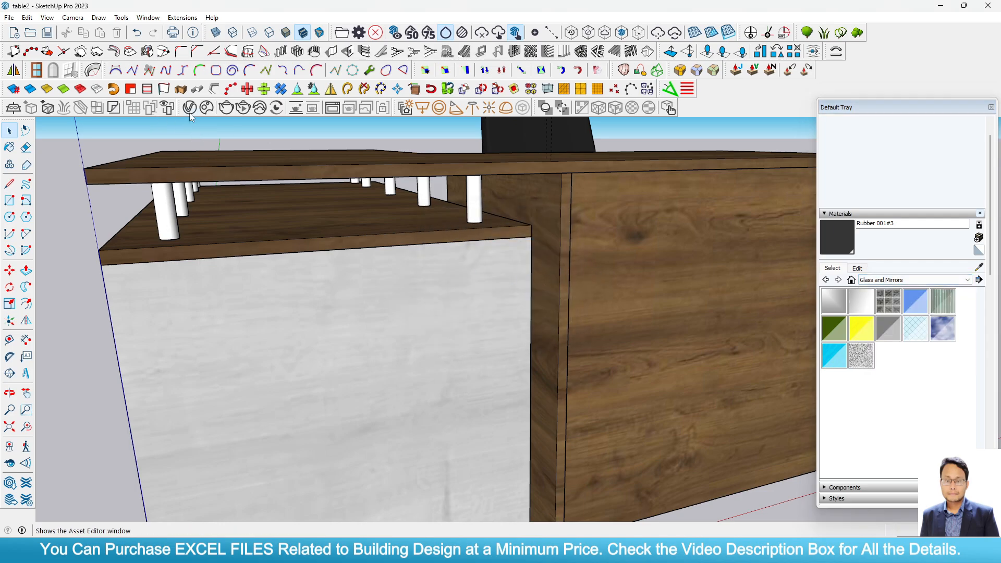
# Find aluminium in the Chaos Cosmos material library and import Aluminium Satin 001 into the V-Ray scene
pyautogui.click(190, 107)
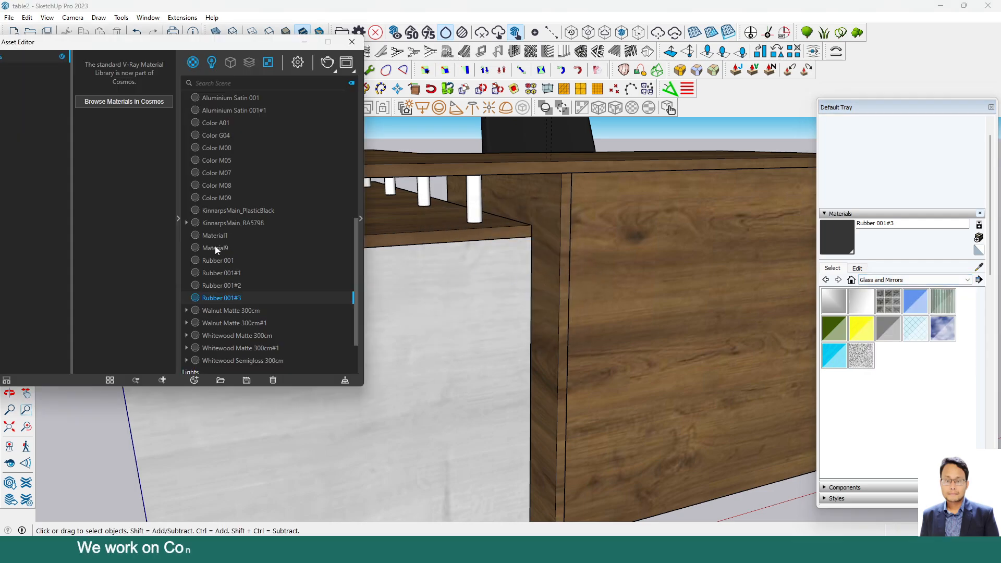
pyautogui.scroll(-2, 277, 336)
pyautogui.scroll(10, 277, 336)
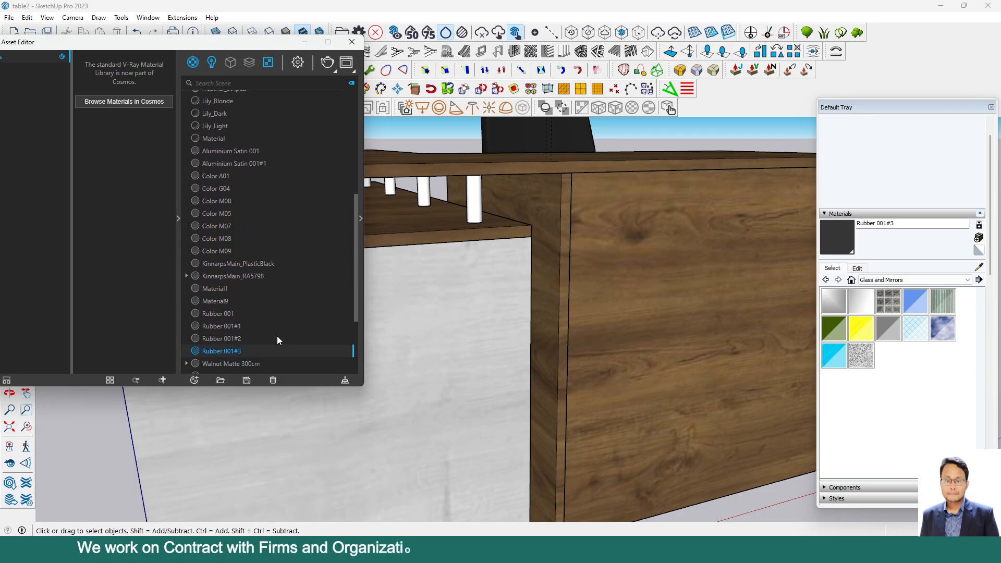
pyautogui.click(140, 105)
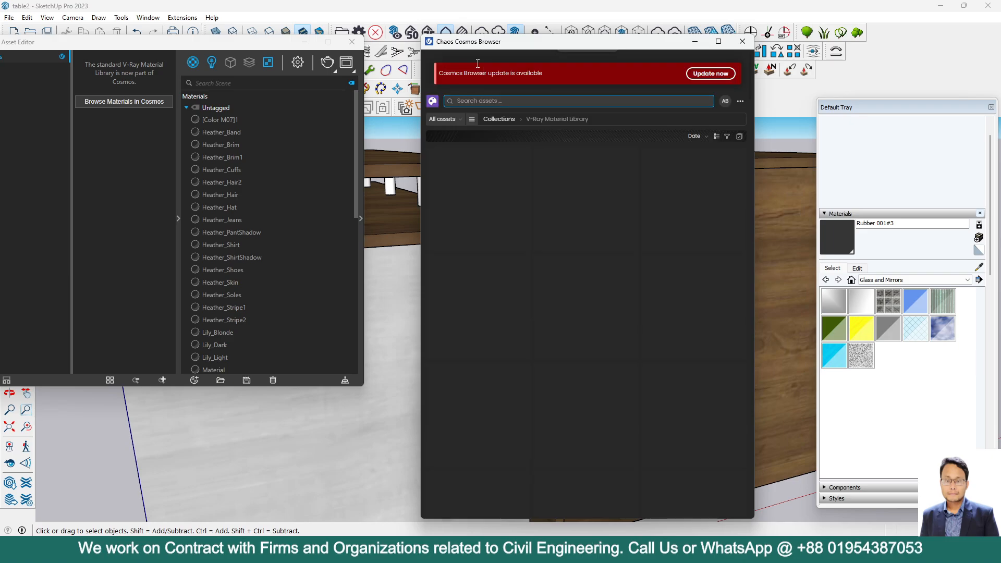
pyautogui.click(484, 102)
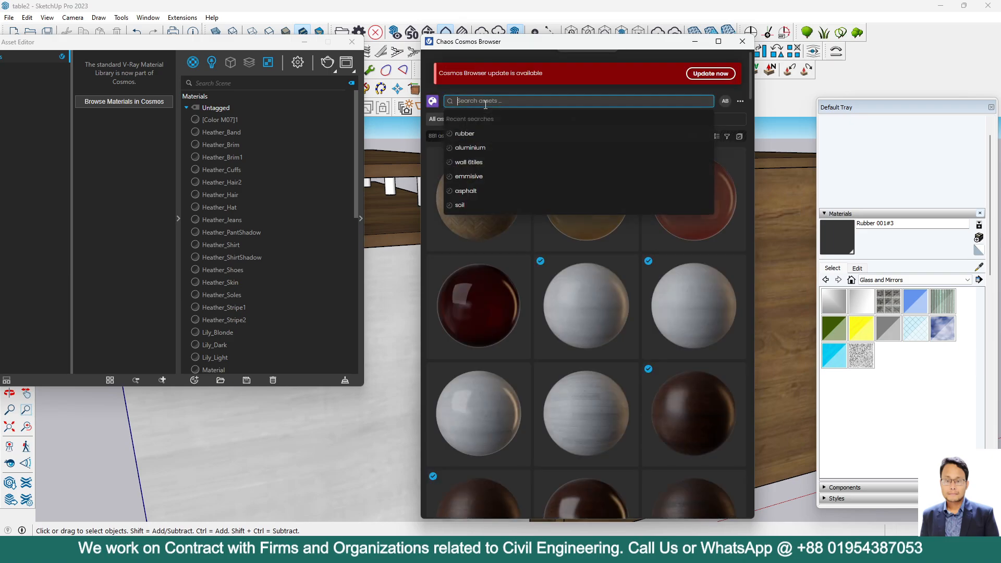
pyautogui.click(477, 145)
pyautogui.click(463, 296)
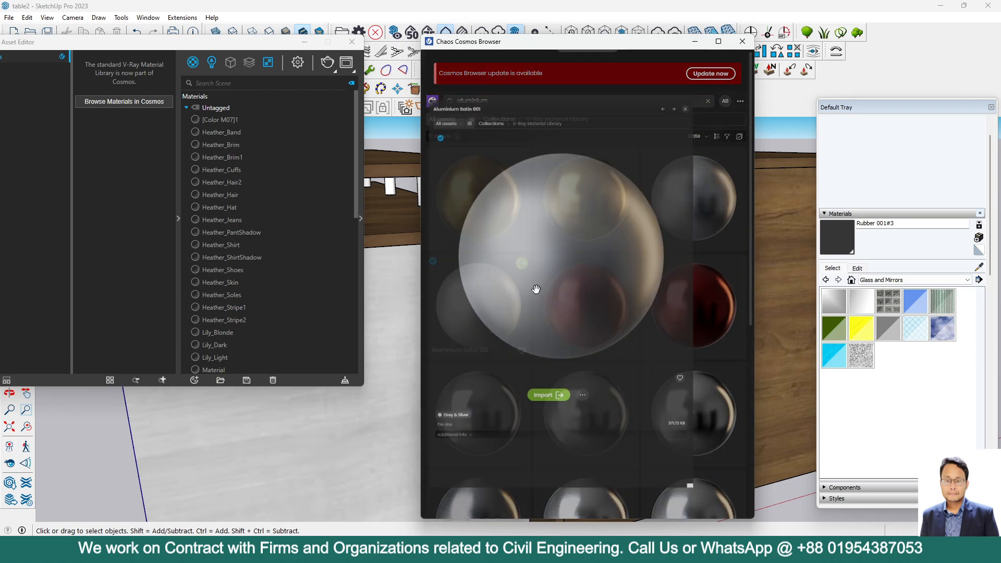
pyautogui.click(572, 423)
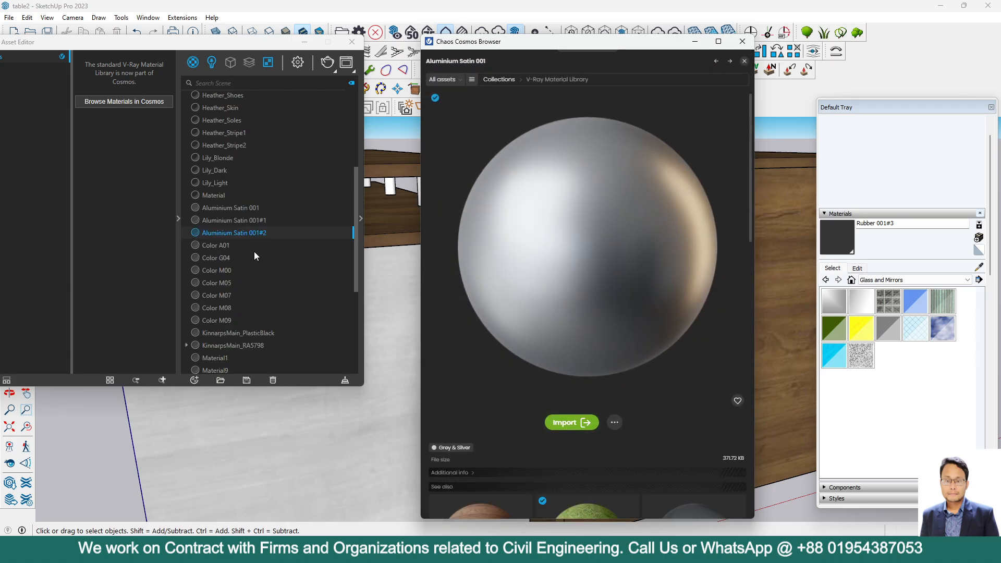
pyautogui.click(351, 42)
# Paint the round support posts between the desktop and the cabinet top with Aluminium Satin 001#2
pyautogui.scroll(2, 485, 209)
pyautogui.click(471, 204)
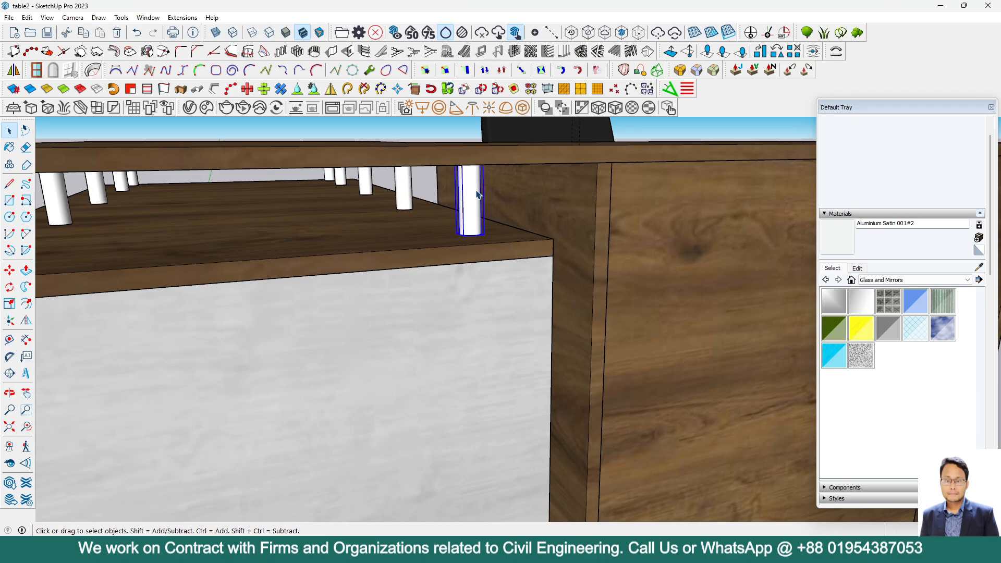
pyautogui.click(848, 244)
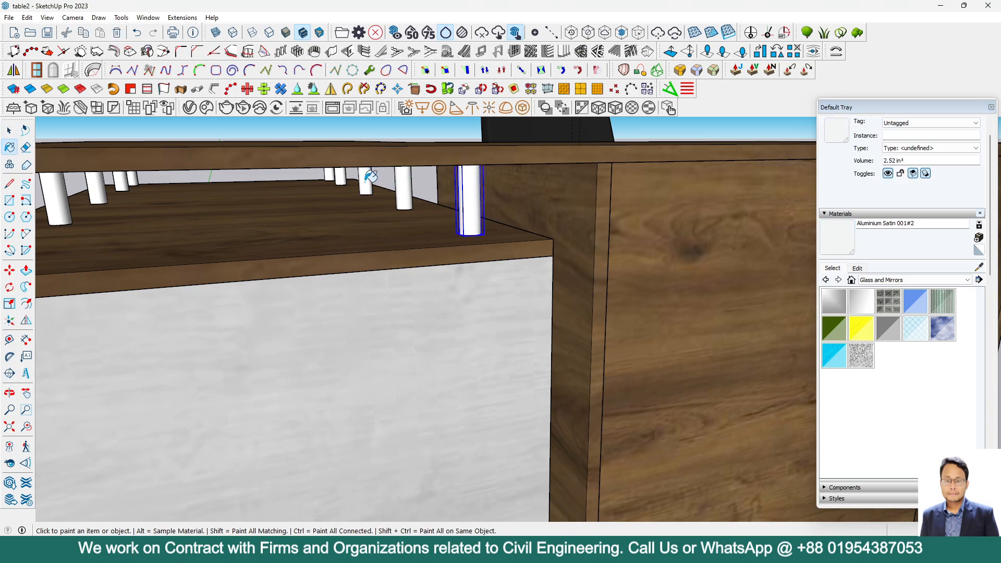
pyautogui.scroll(3, 340, 171)
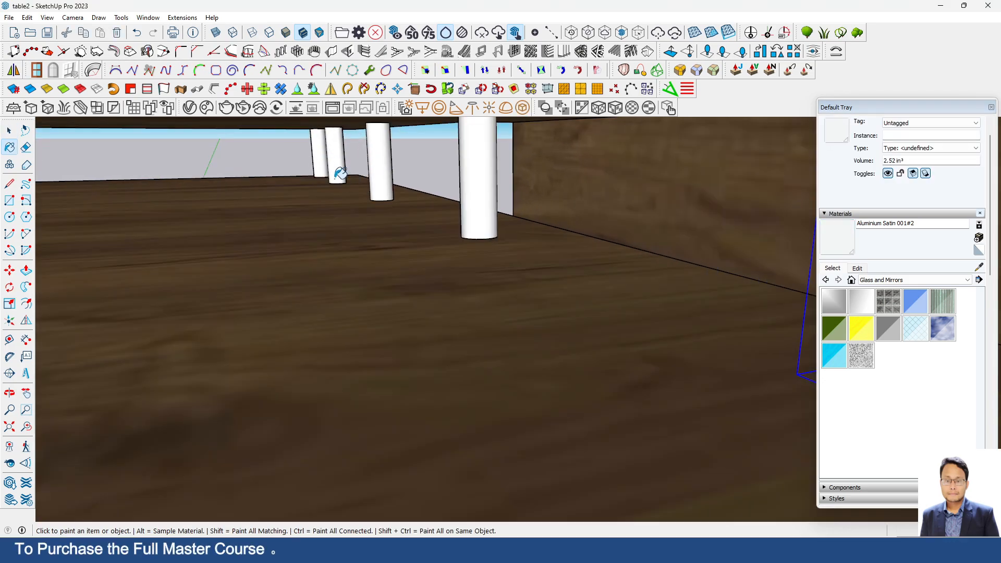
pyautogui.scroll(-3, 340, 174)
pyautogui.moveTo(160, 216); pyautogui.dragTo(165, 173, button='middle')
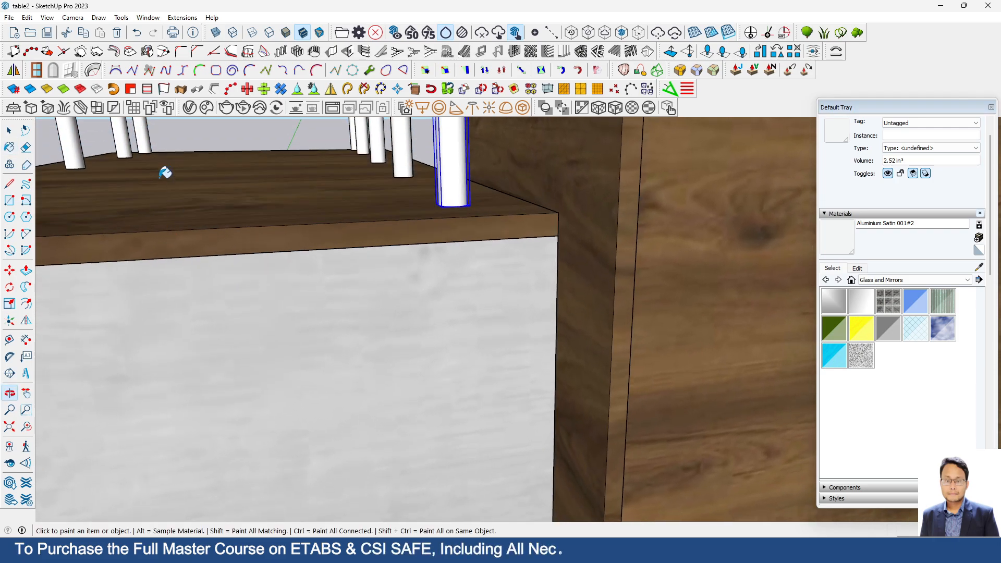
pyautogui.scroll(-2, 241, 232)
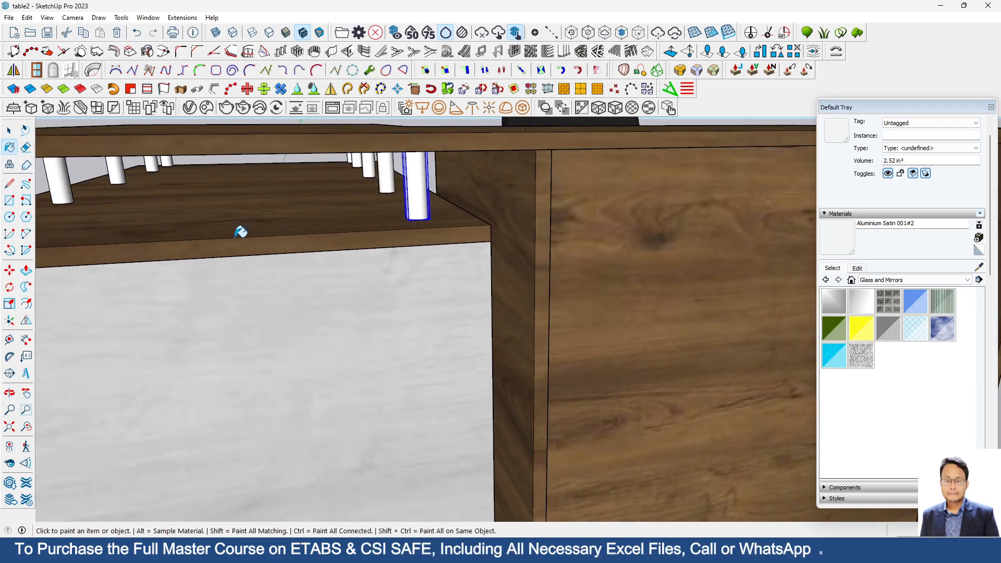
pyautogui.scroll(-2, 311, 244)
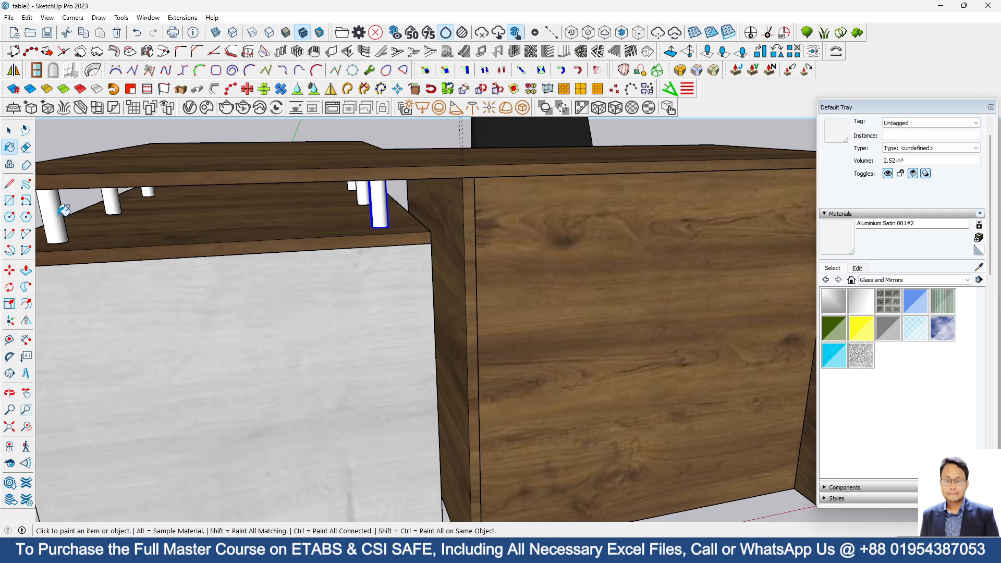
pyautogui.scroll(-3, 313, 261)
pyautogui.moveTo(209, 265); pyautogui.dragTo(219, 303, button='middle')
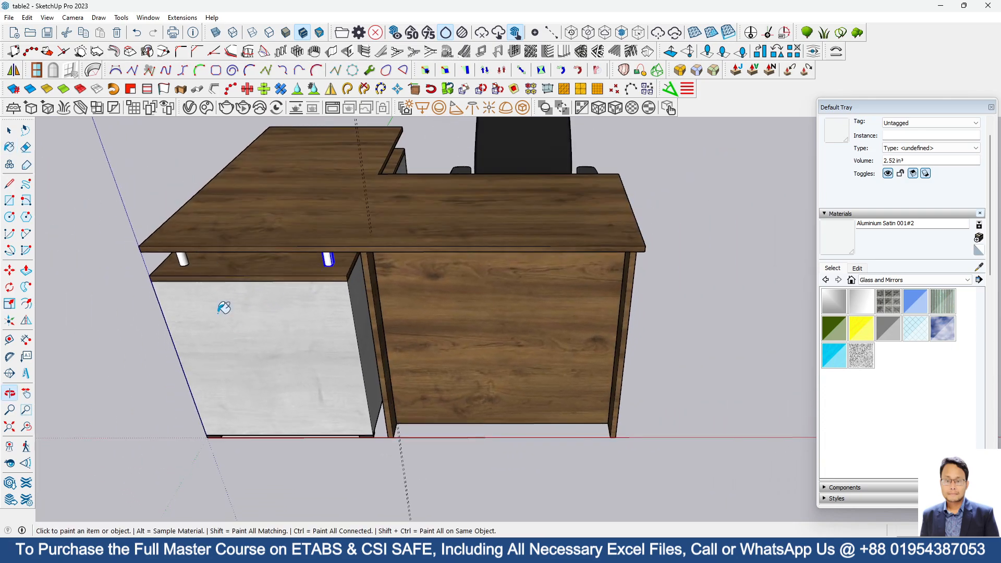
# Stop painting and delete all construction guides from the model
pyautogui.press('space')
pyautogui.moveTo(597, 348); pyautogui.dragTo(599, 268, button='middle')
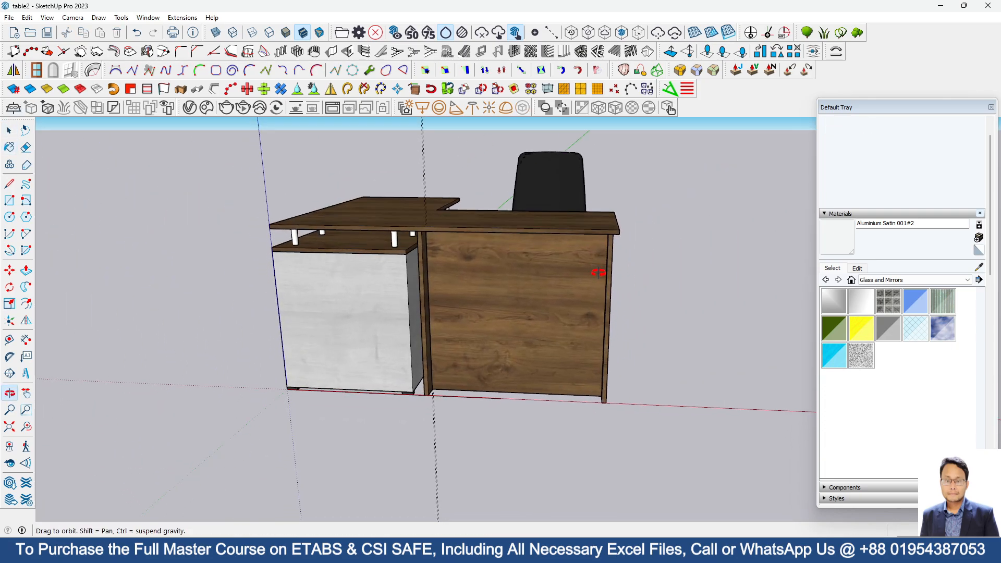
pyautogui.click(27, 17)
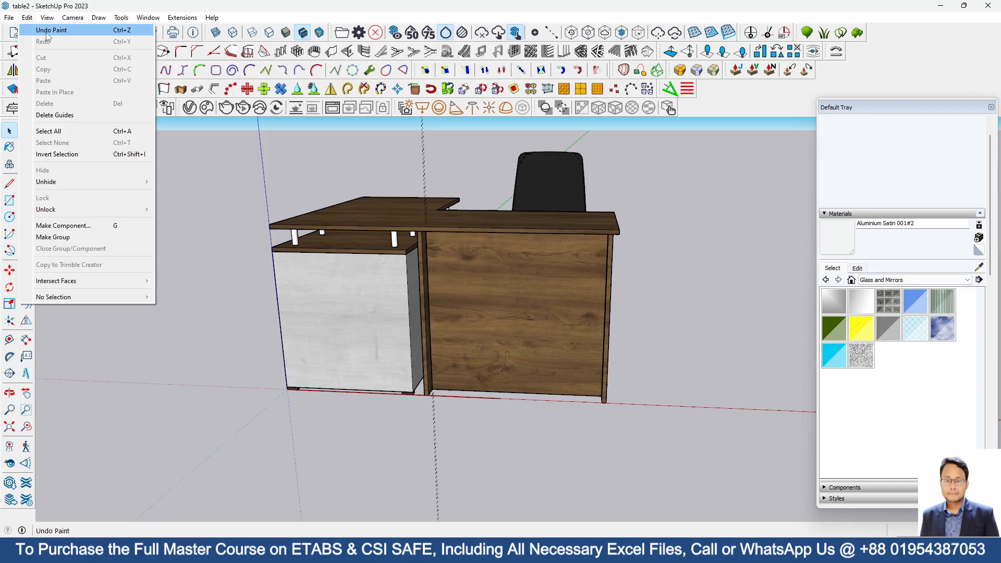
pyautogui.click(93, 117)
# Raise the bottom face of the walnut front panel by 9" with Push/Pull inside its group, then leave the group
pyautogui.scroll(-2, 679, 311)
pyautogui.moveTo(586, 332); pyautogui.dragTo(568, 318, button='middle')
pyautogui.scroll(4, 566, 384)
pyautogui.moveTo(566, 384); pyautogui.dragTo(542, 224, button='middle')
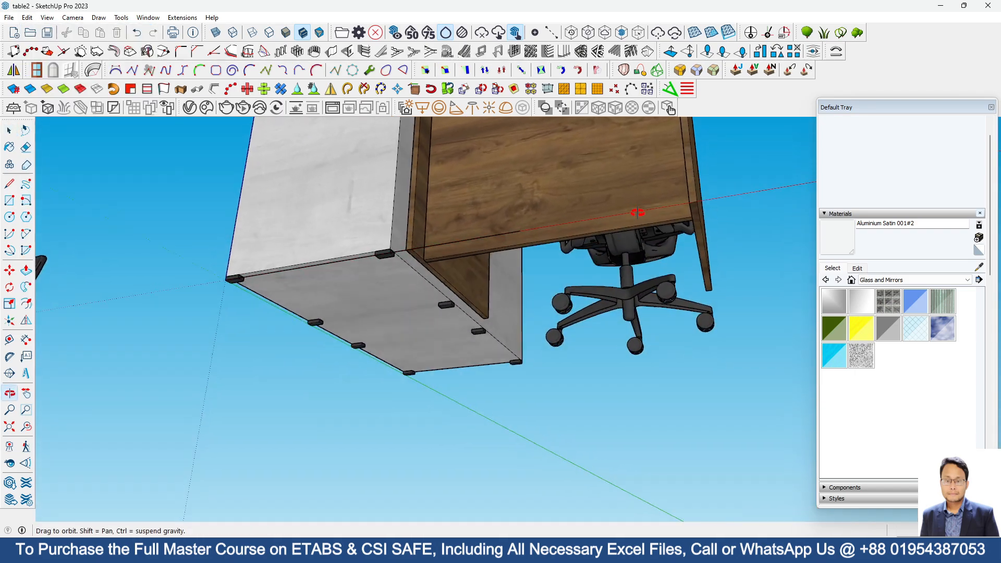
pyautogui.scroll(4, 541, 220)
pyautogui.doubleClick(540, 220)
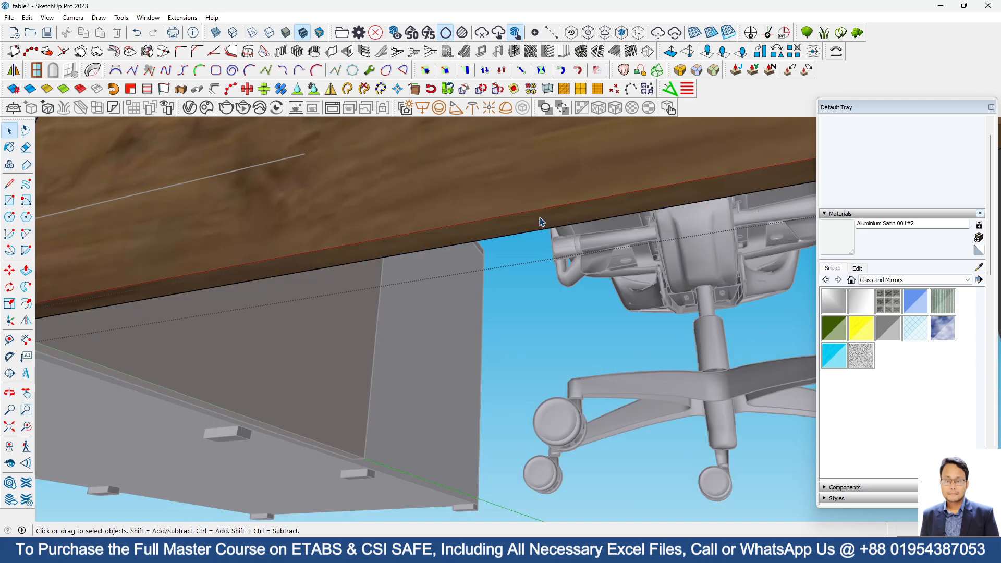
pyautogui.click(526, 234)
pyautogui.click(26, 270)
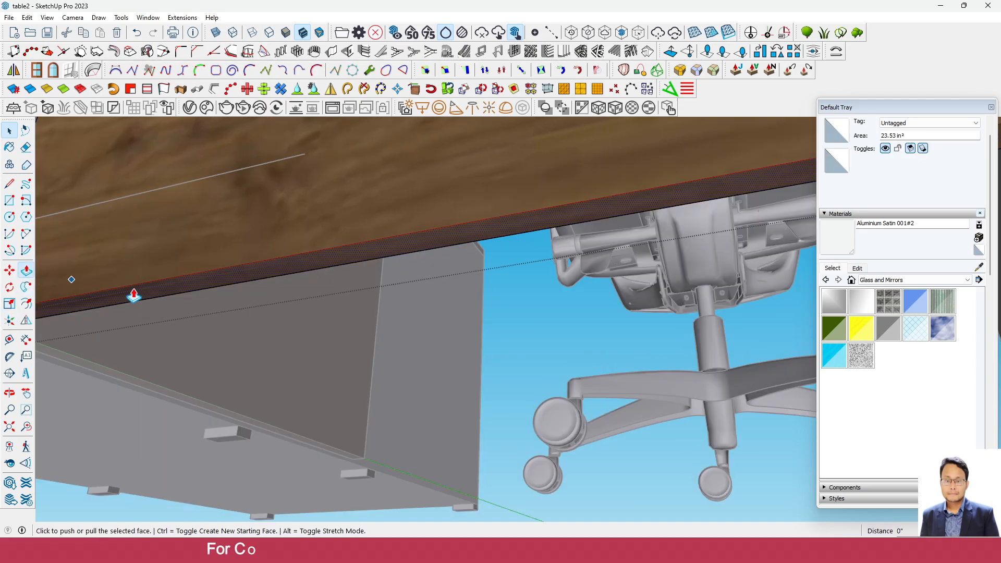
pyautogui.click(271, 265)
pyautogui.scroll(-1, 333, 263)
pyautogui.moveTo(333, 263); pyautogui.dragTo(355, 355, button='middle')
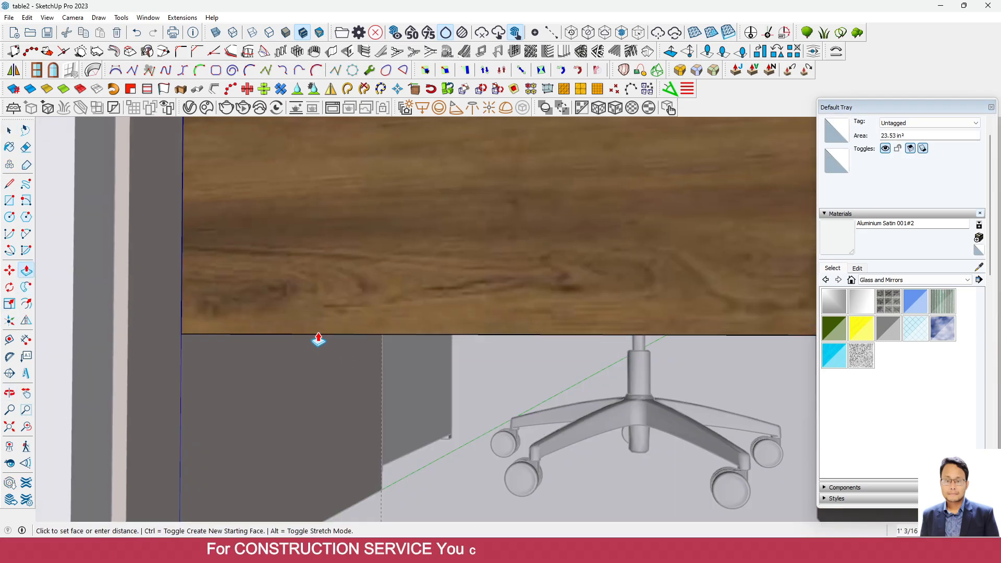
pyautogui.scroll(-3, 318, 340)
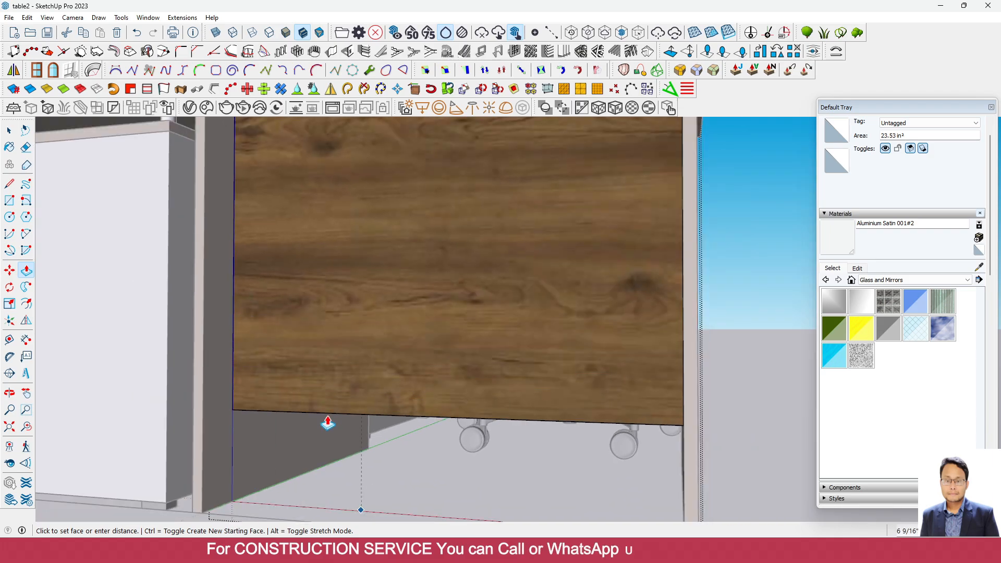
pyautogui.press('Return')
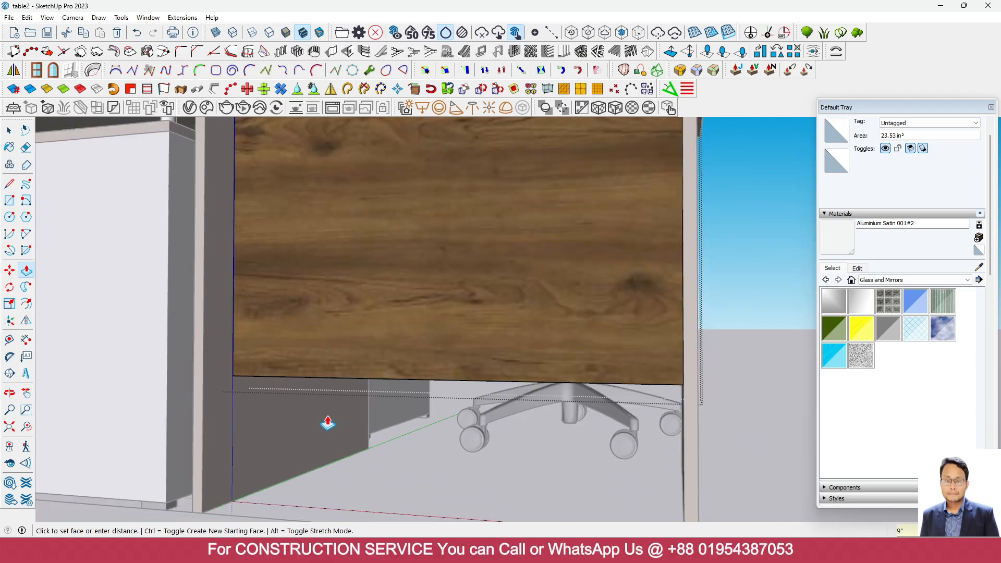
pyautogui.click(9, 131)
pyautogui.scroll(-5, 464, 401)
pyautogui.click(556, 403)
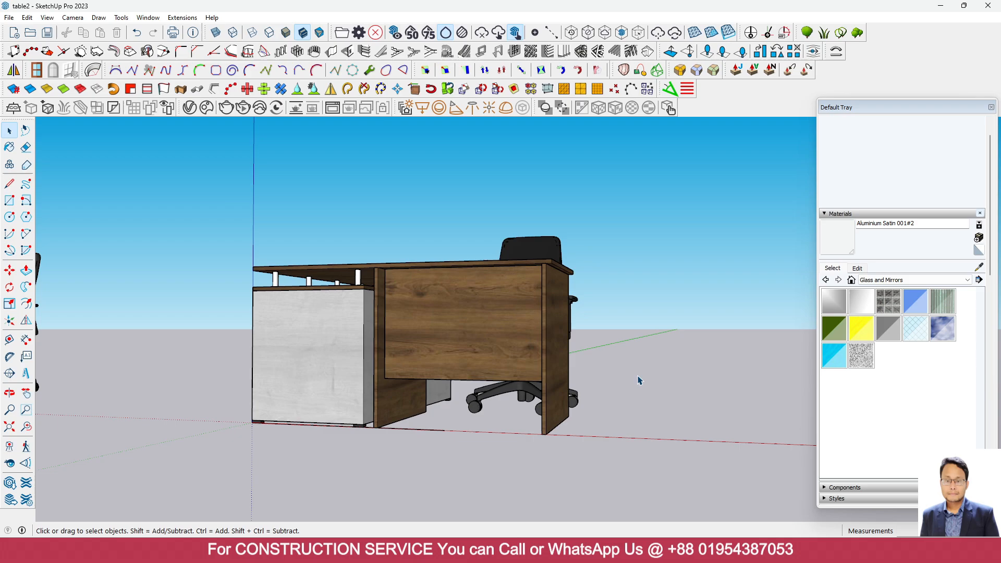
# Examine the finished desk and chair from the front and back and compare them with the other desks
pyautogui.moveTo(639, 381); pyautogui.dragTo(758, 440, button='middle')
pyautogui.scroll(-5, 590, 302)
pyautogui.moveTo(590, 302); pyautogui.dragTo(566, 448, button='middle')
pyautogui.scroll(-2, 481, 368)
pyautogui.moveTo(481, 368); pyautogui.dragTo(163, 380, button='middle')
pyautogui.scroll(3, 299, 377)
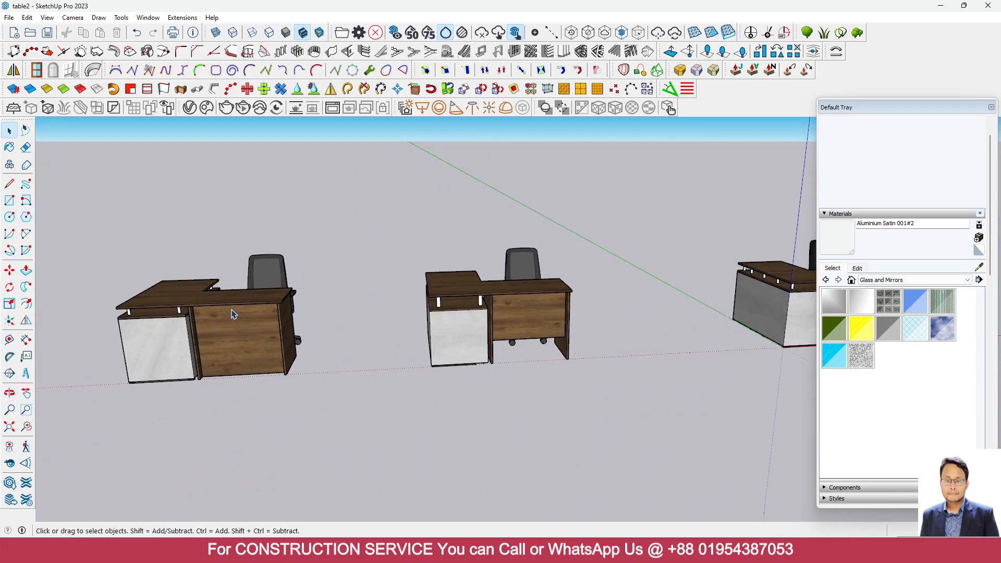
pyautogui.scroll(-3, 146, 349)
pyautogui.moveTo(772, 333); pyautogui.dragTo(306, 367, button='middle')
pyautogui.scroll(3, 619, 351)
pyautogui.scroll(3, 692, 331)
pyautogui.moveTo(453, 352); pyautogui.dragTo(230, 347, button='middle')
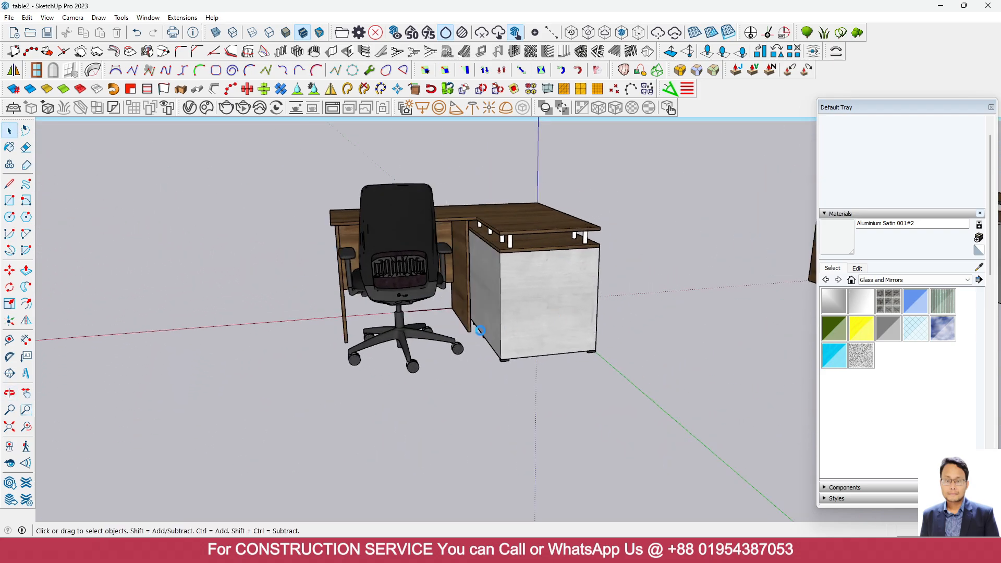
pyautogui.moveTo(648, 315); pyautogui.dragTo(462, 353, button='middle')
pyautogui.scroll(3, 510, 302)
pyautogui.scroll(2, 461, 352)
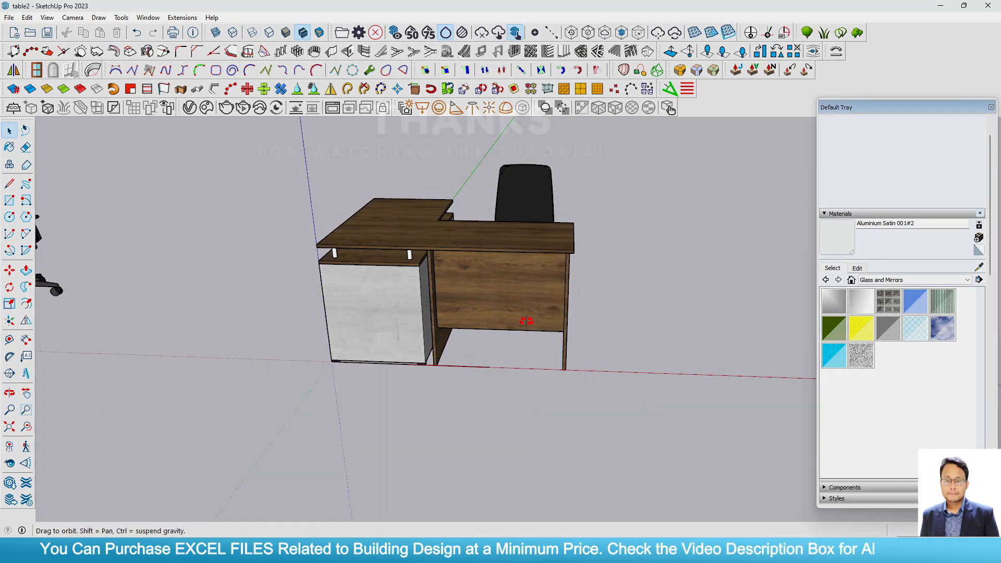